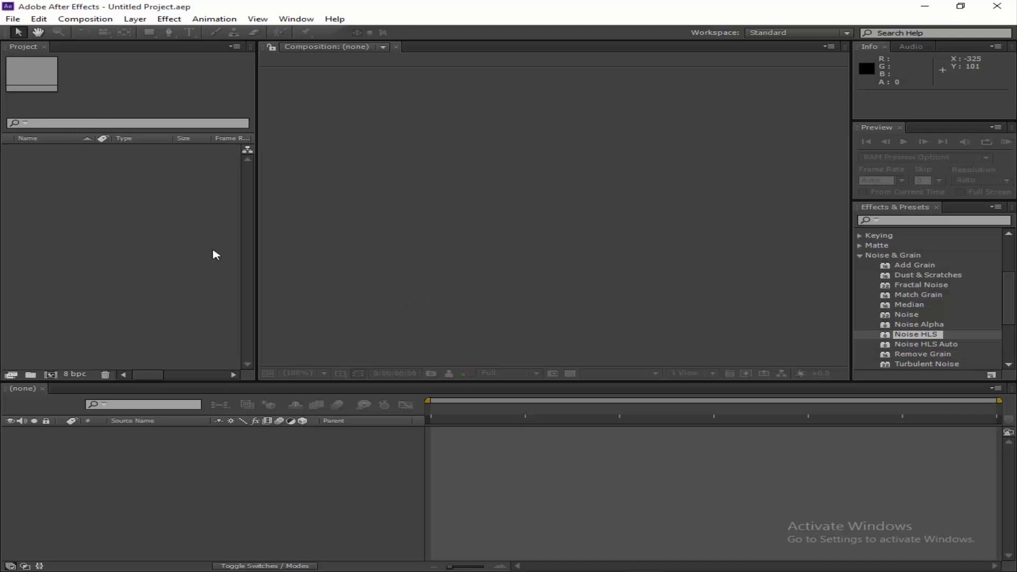
- Import the Untitled.mp4 clip (1920 x 1080) through Import > Multiple Files
right_click(148, 245)
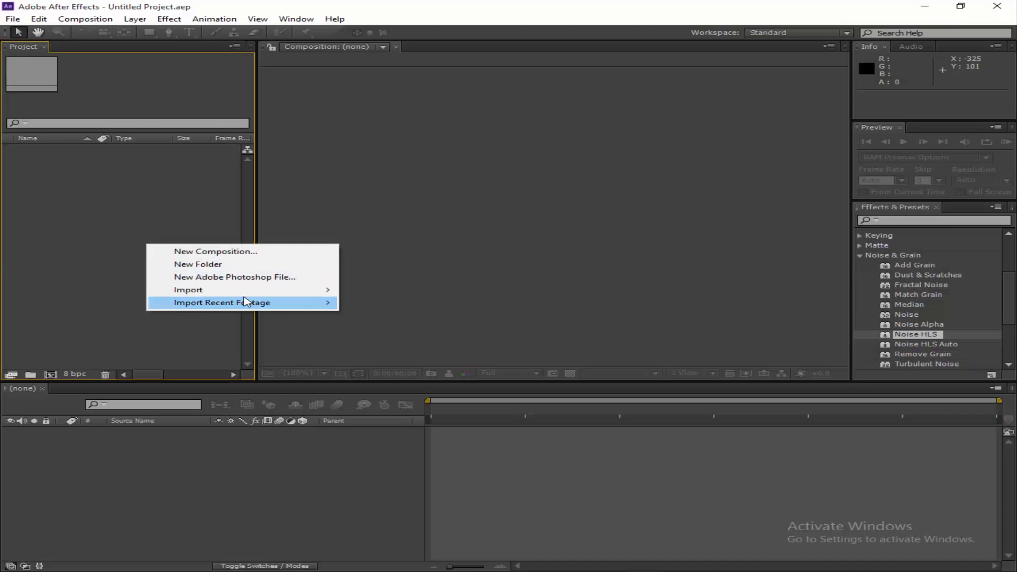
mouse_move(318, 289)
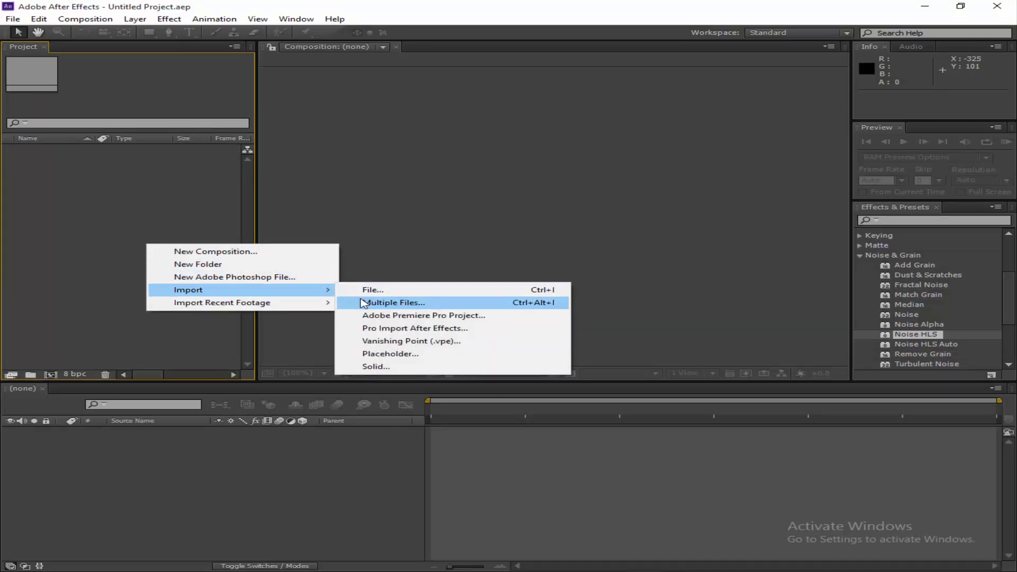
click(545, 290)
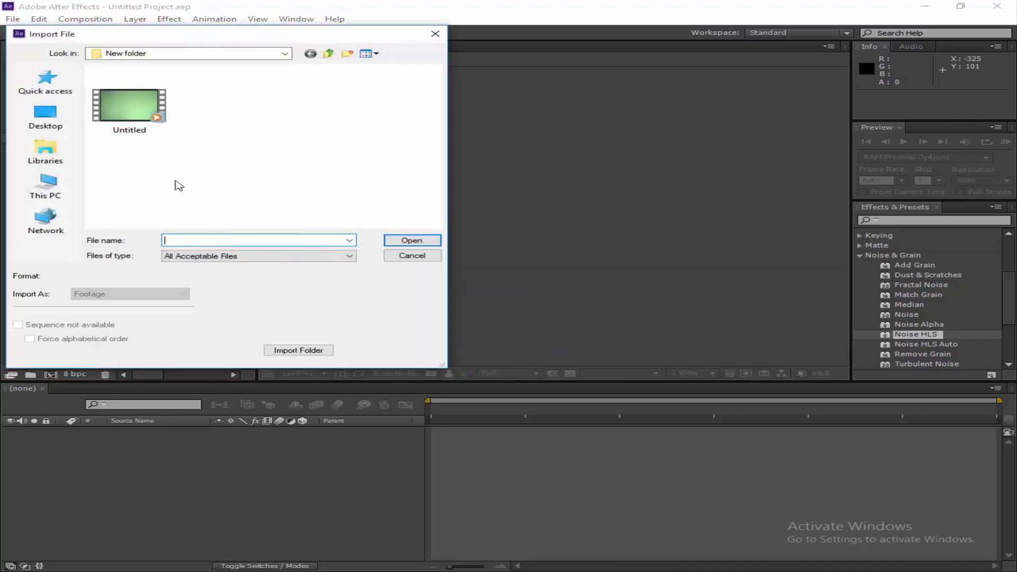
double_click(120, 109)
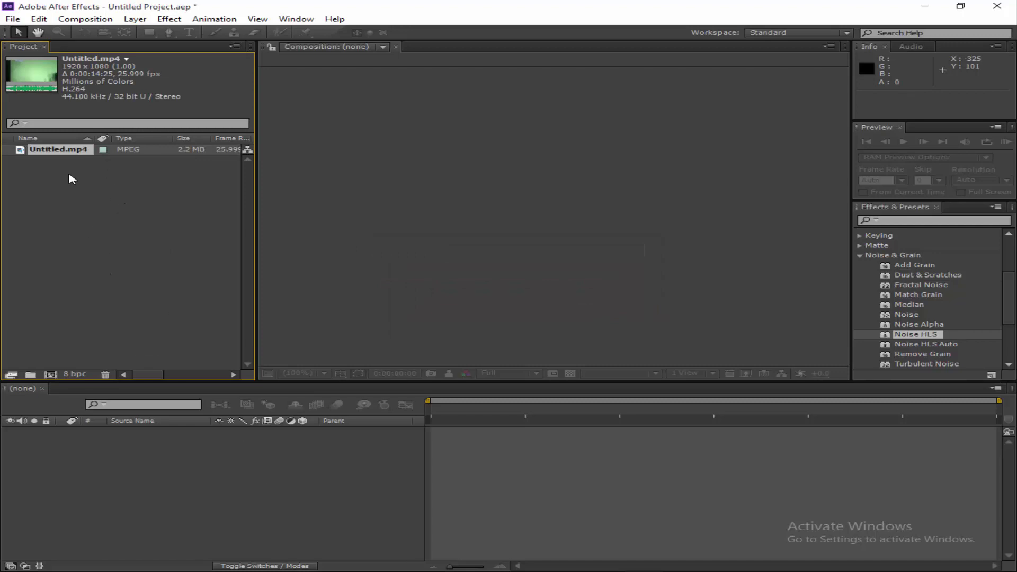
- Build the Untitled composition from Untitled.mp4 and scrub through the footage back to 0:00
drag(87, 154, 181, 442)
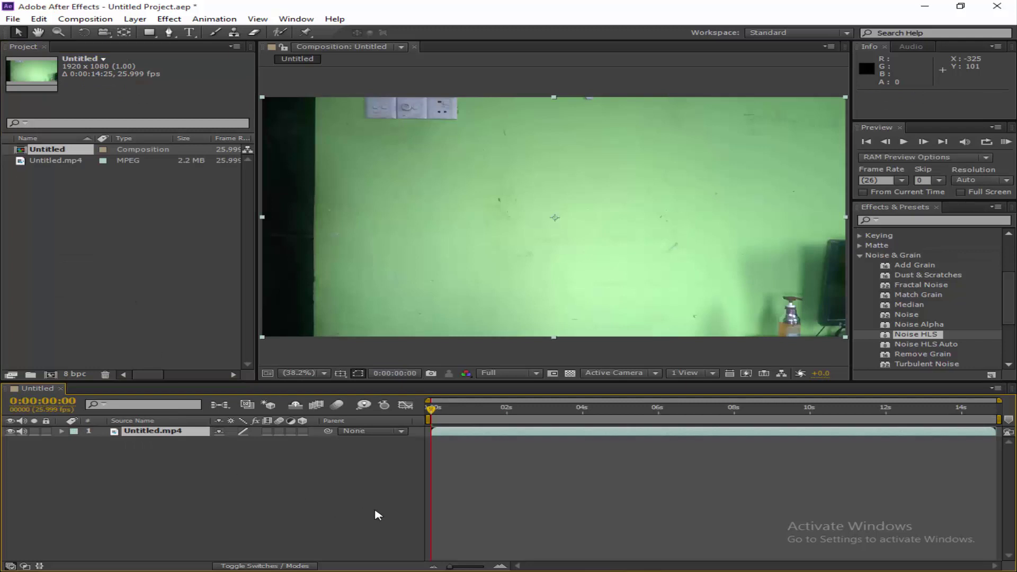
click(763, 395)
drag(762, 394, 1007, 403)
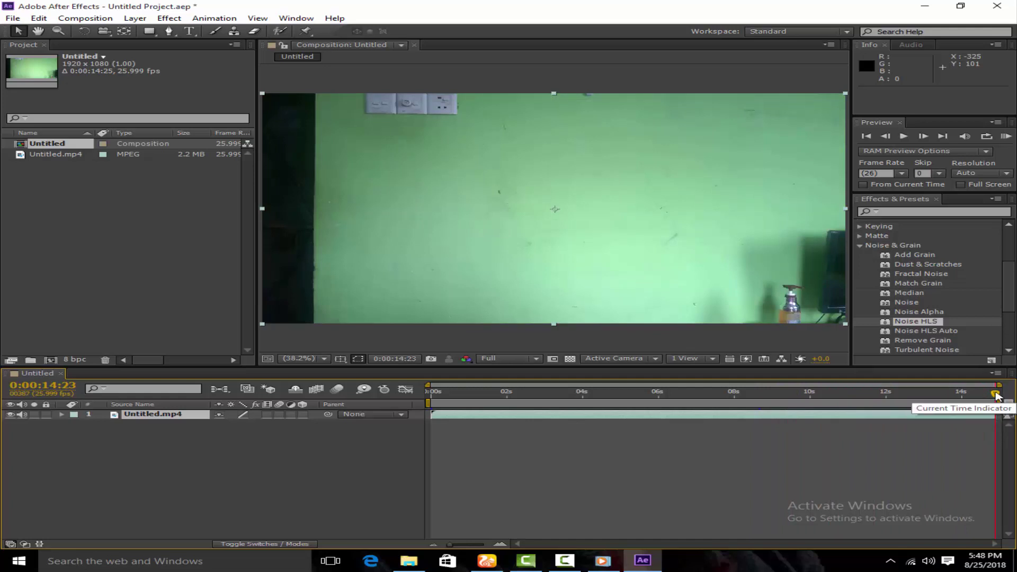
click(982, 397)
drag(982, 398, 867, 408)
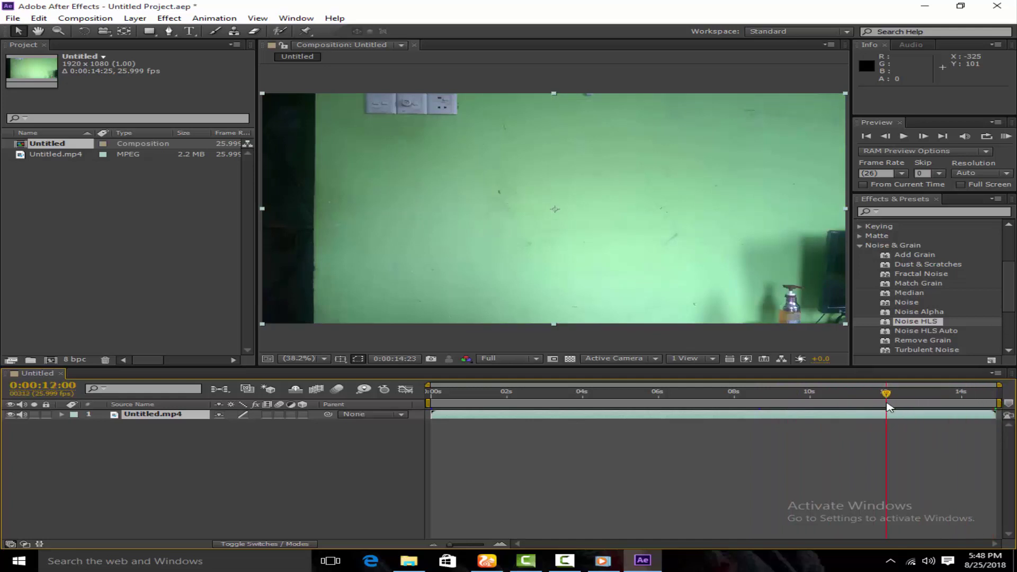
click(855, 401)
drag(855, 401, 384, 418)
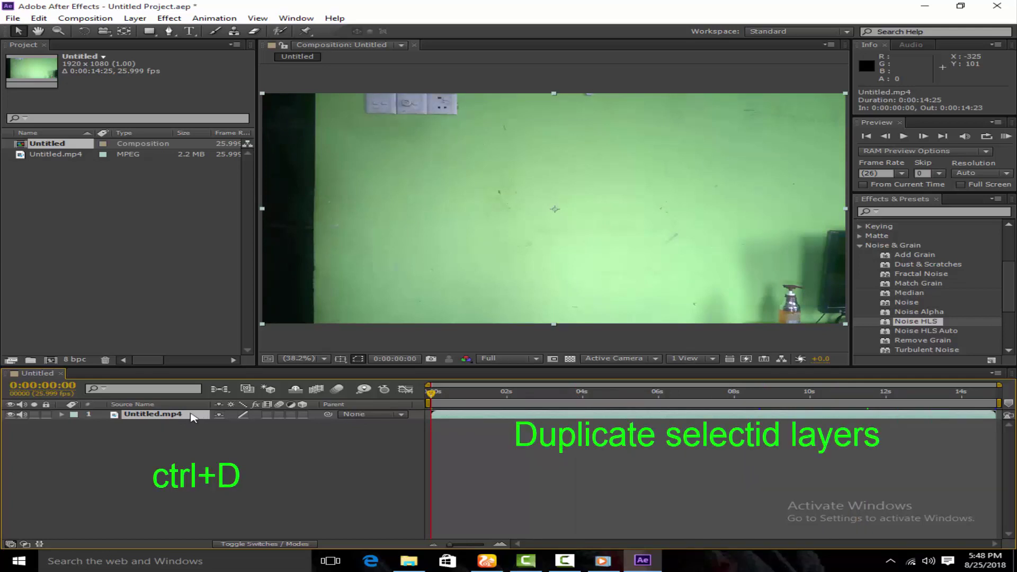
- Duplicate the video layer and rename the lower copy 'background'
key(ctrl+d)
click(201, 446)
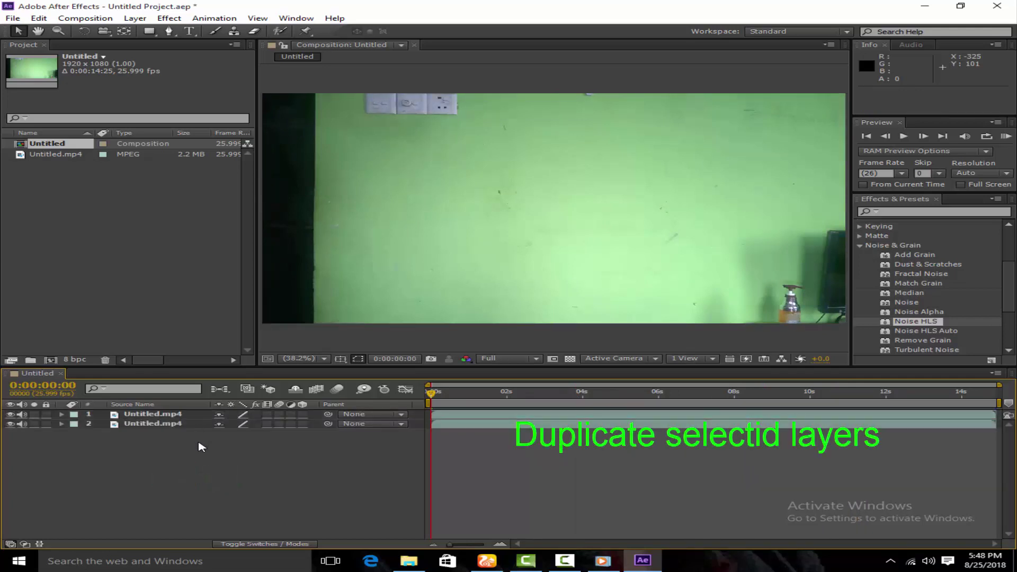
click(165, 424)
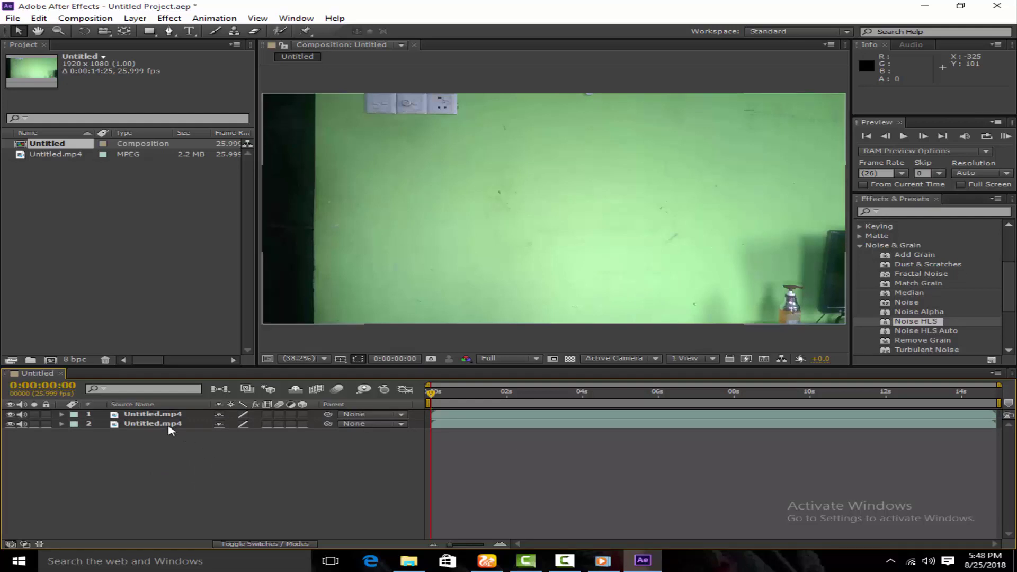
right_click(165, 423)
click(204, 413)
text(background)
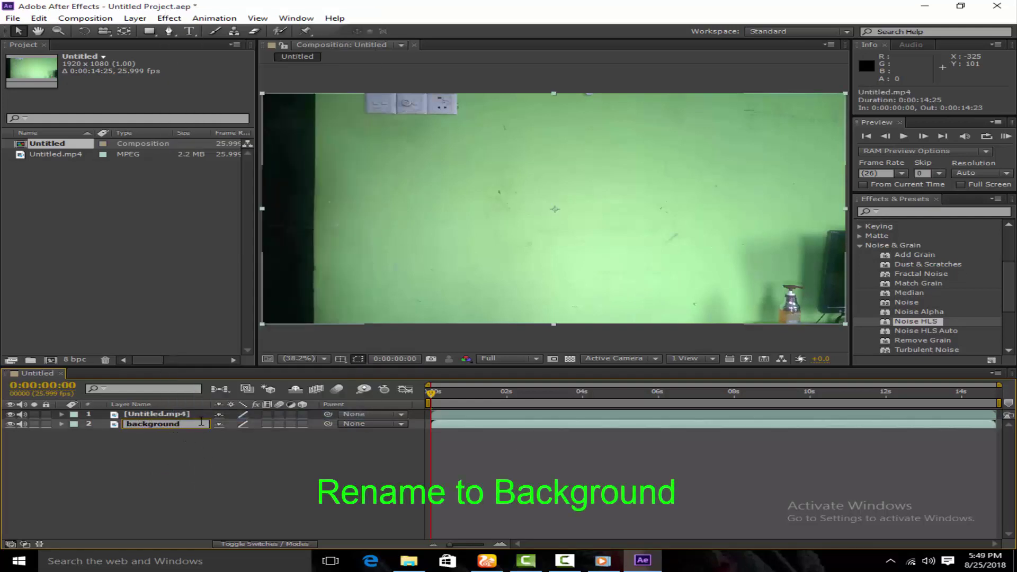
click(212, 464)
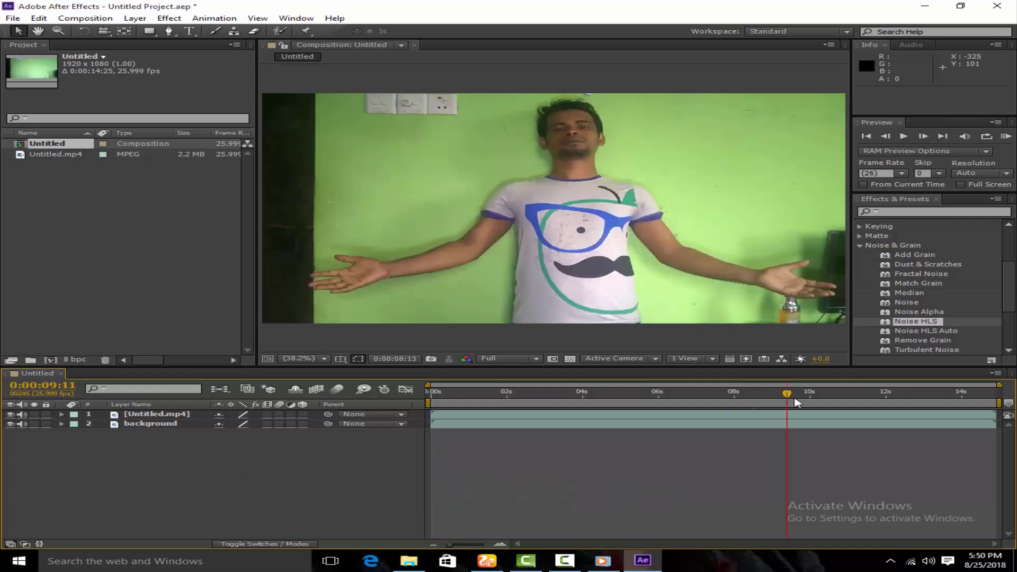
- Scrub the timeline to a frame where the green wall is empty
drag(787, 393, 809, 397)
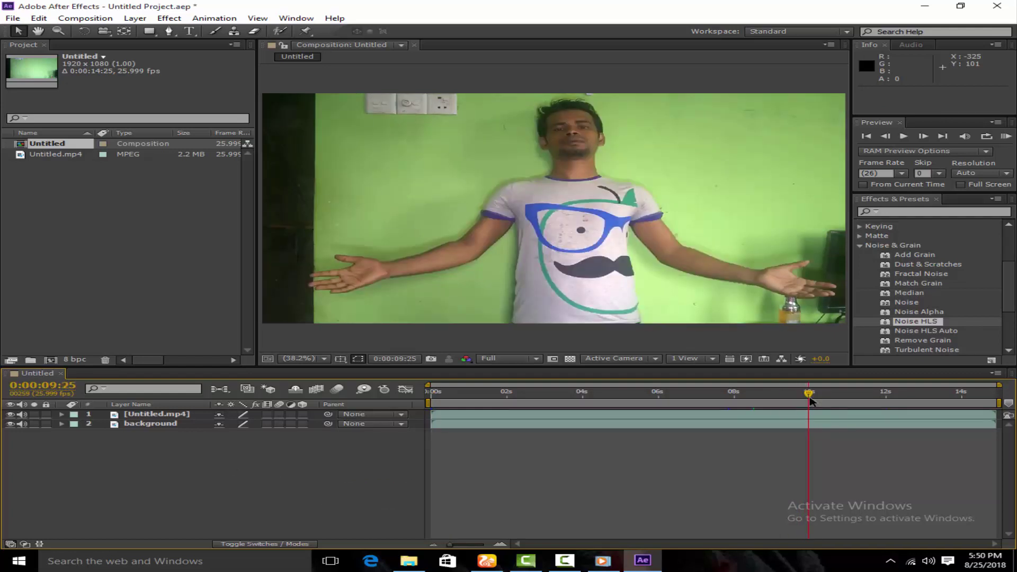
drag(809, 394, 877, 395)
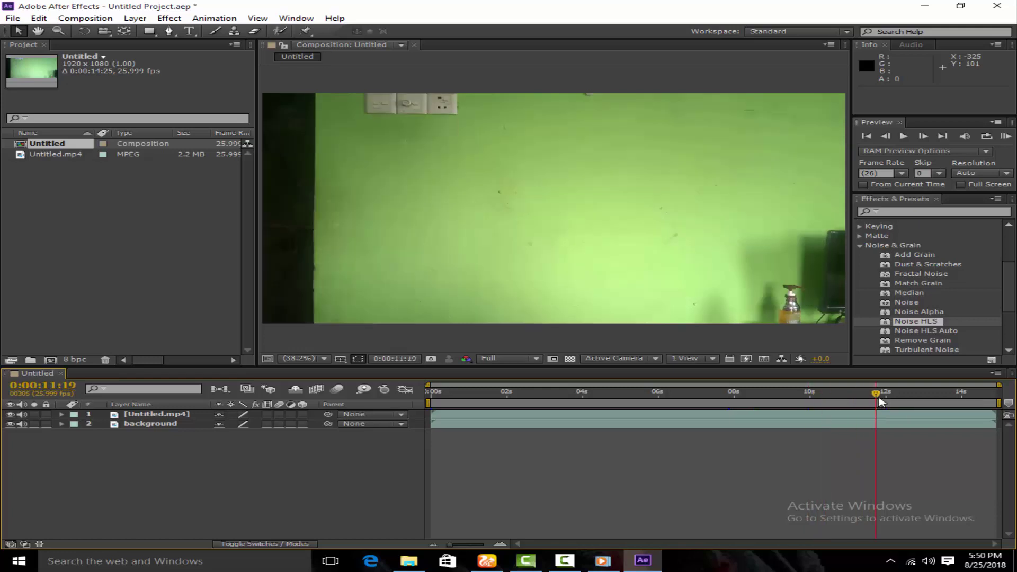
drag(877, 403, 868, 403)
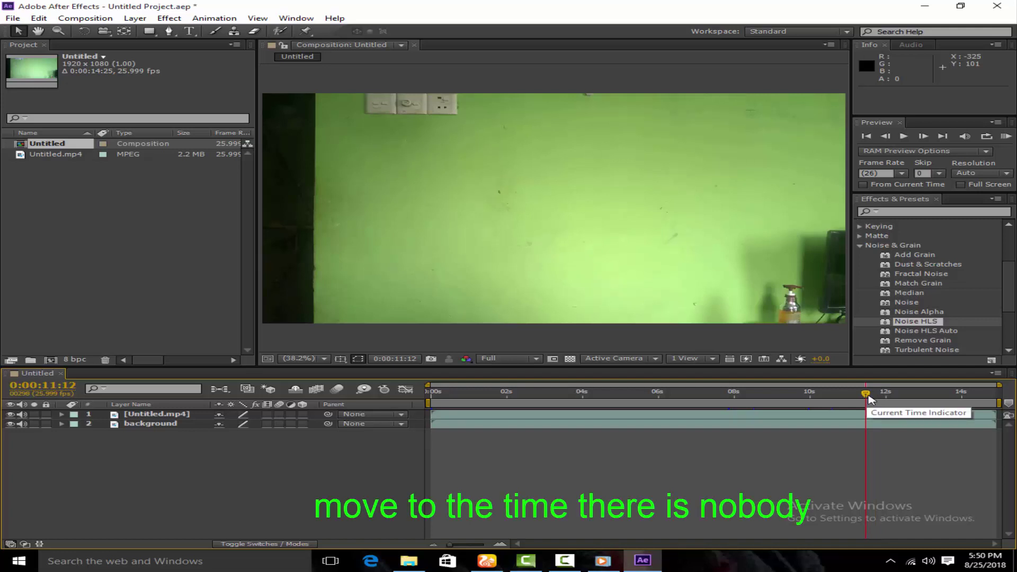
drag(869, 399, 858, 399)
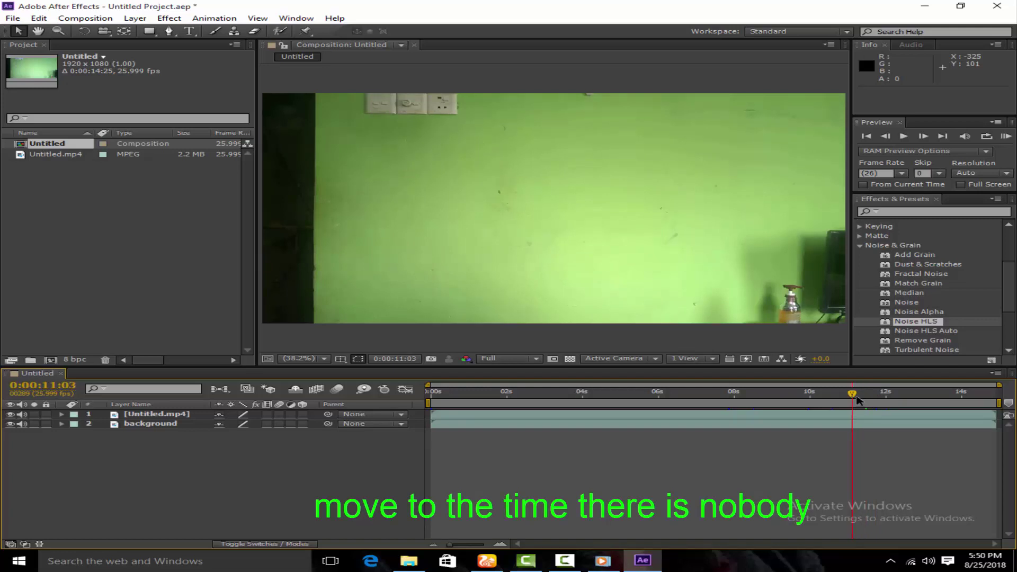
drag(858, 400, 844, 400)
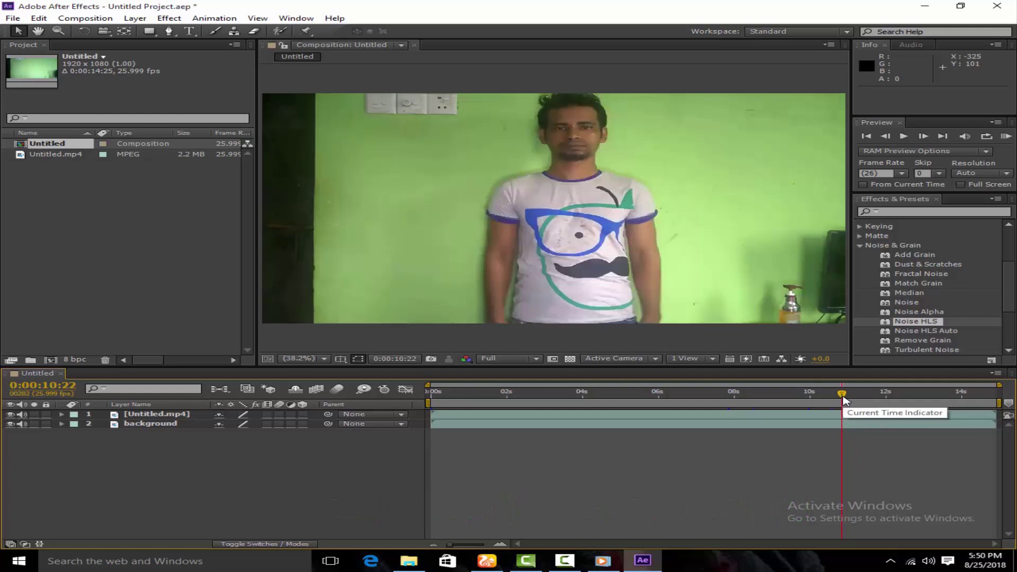
drag(842, 398, 850, 399)
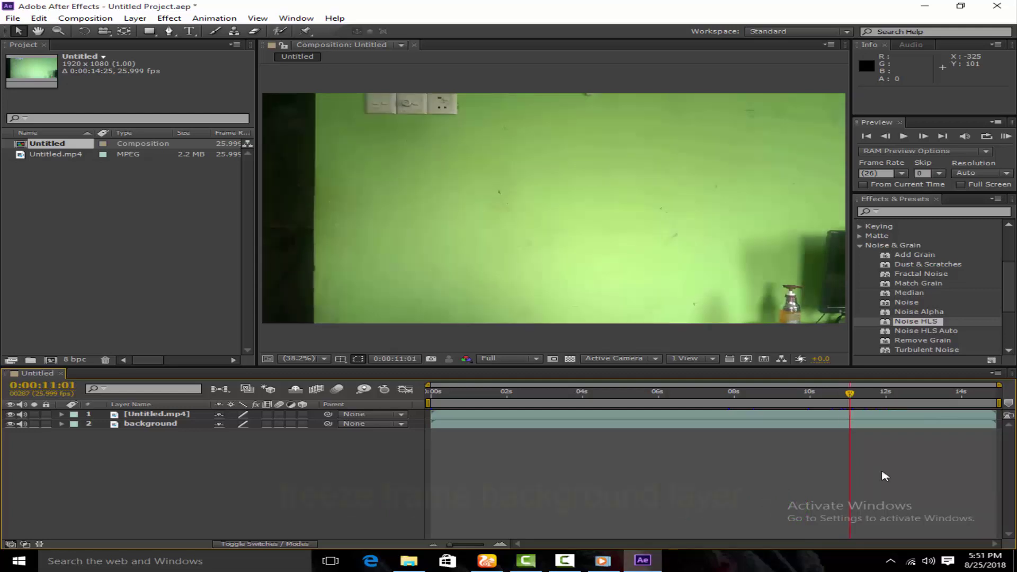
- Freeze the background layer on the 0:00:11:12 empty-wall frame and label it purple
click(880, 426)
drag(851, 397, 866, 397)
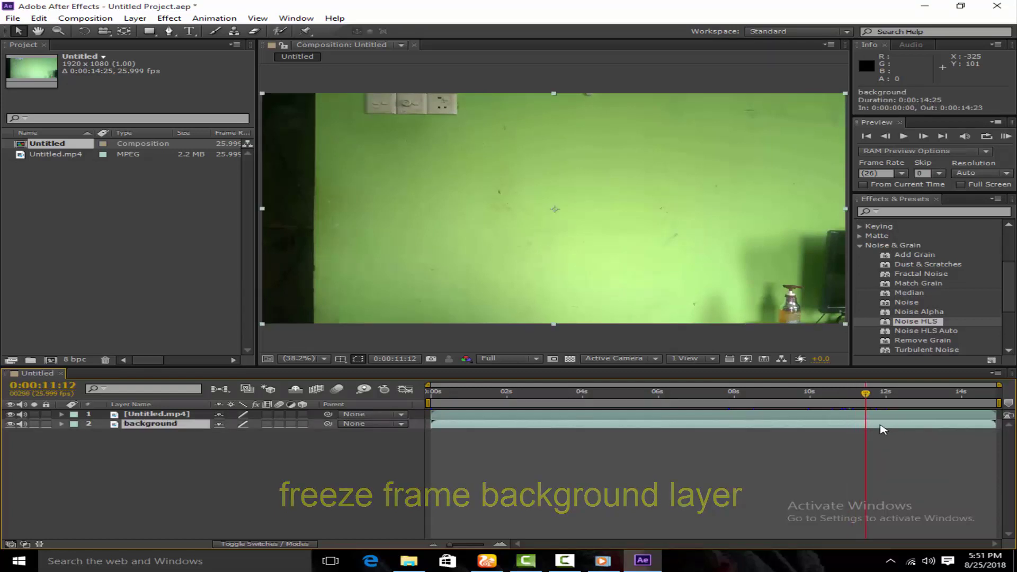
right_click(882, 427)
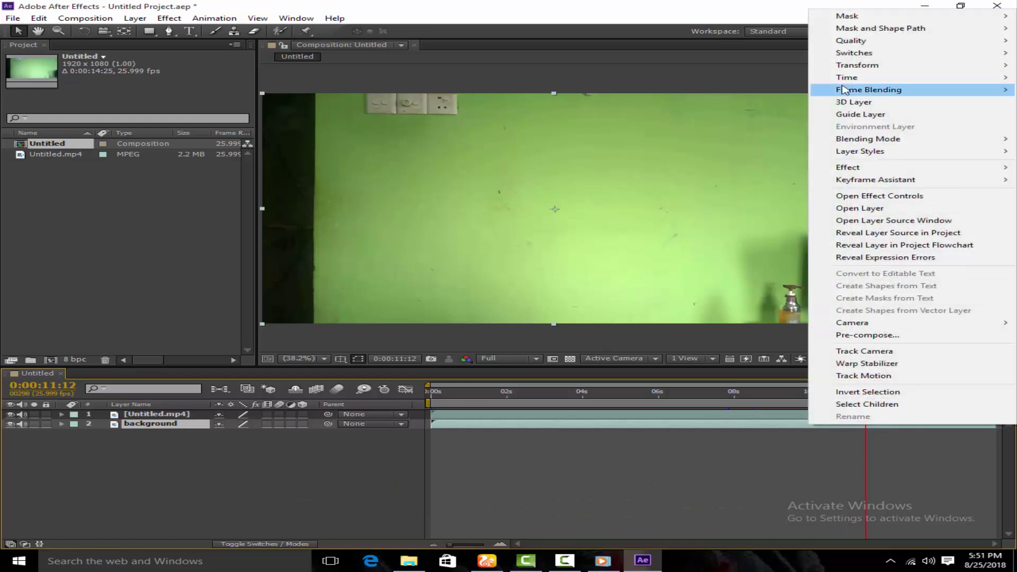
mouse_move(841, 80)
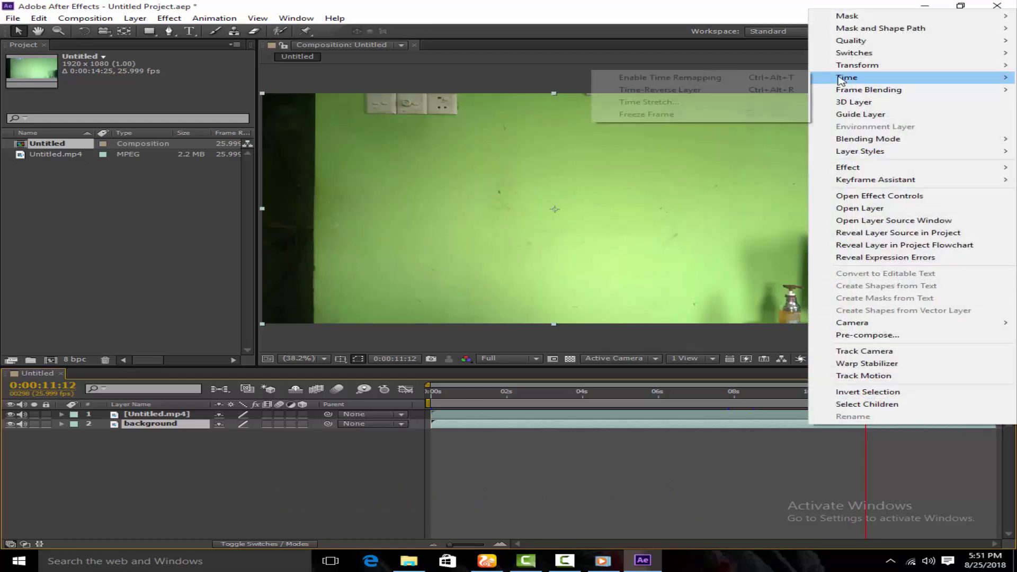
click(727, 115)
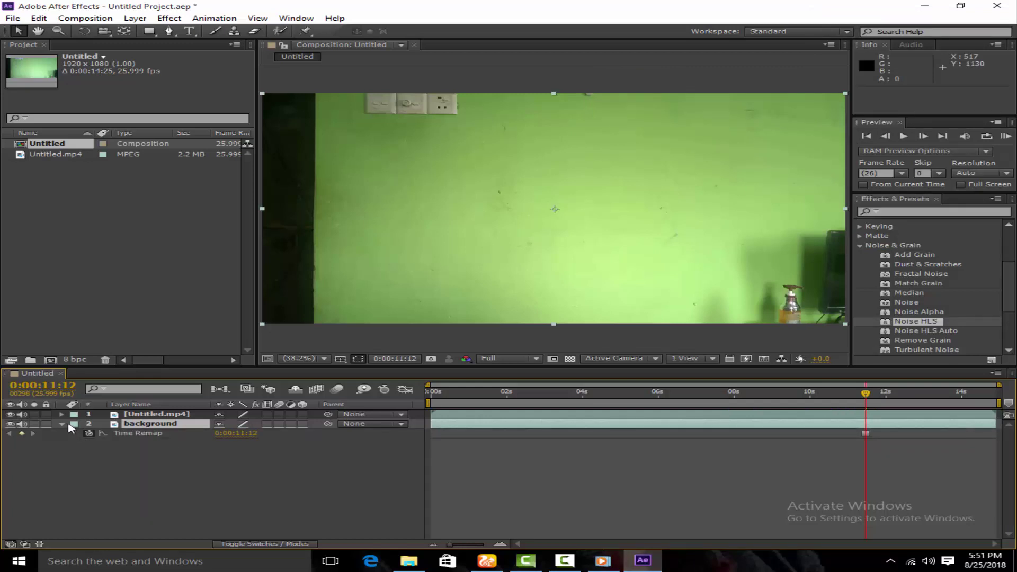
click(74, 424)
click(132, 383)
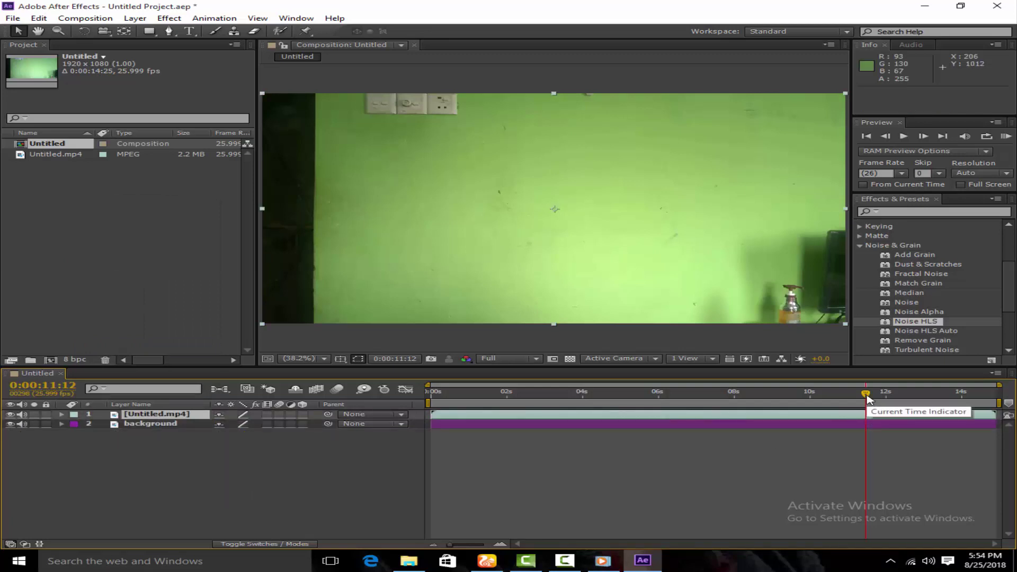
- Move the time indicator to 0:00:06:24, where the person spreads his arms
mouse_move(867, 395)
mouse_down()
mouse_move(523, 415)
mouse_move(601, 419)
mouse_up()
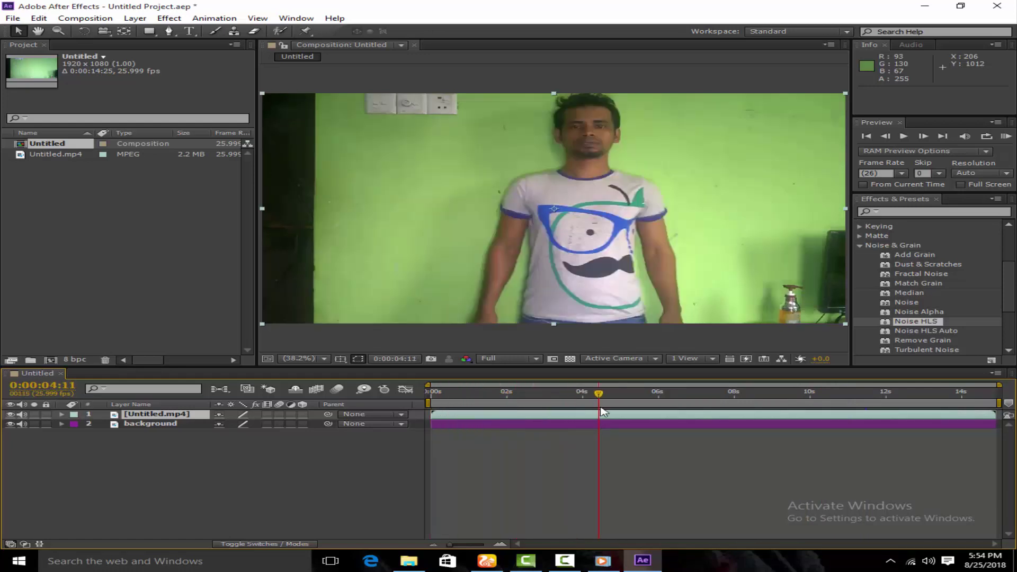
drag(599, 396, 676, 399)
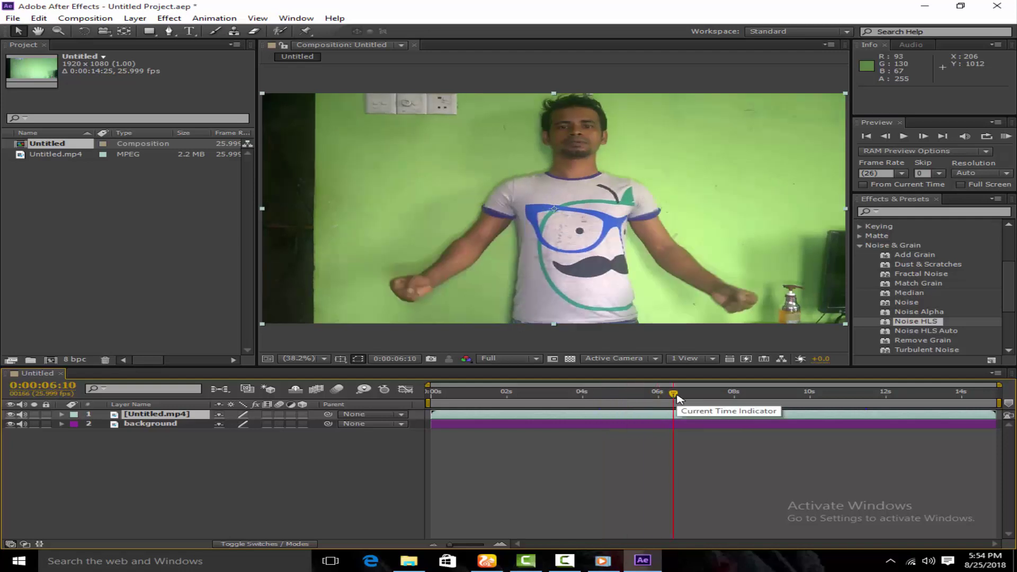
drag(675, 395, 698, 398)
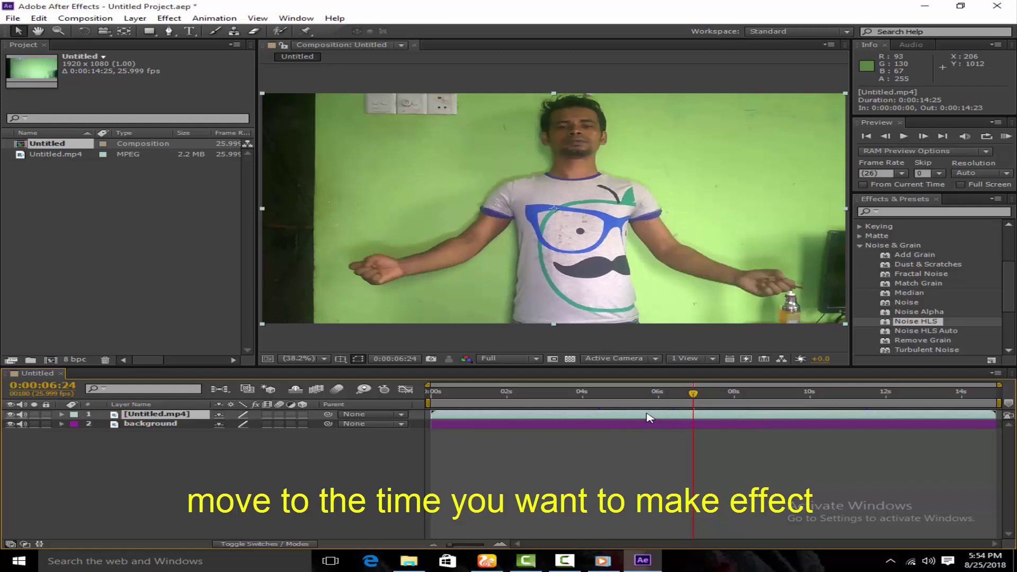
- Split the top clip layer at 0:00:06:24 and freeze the later half on that frame
click(38, 21)
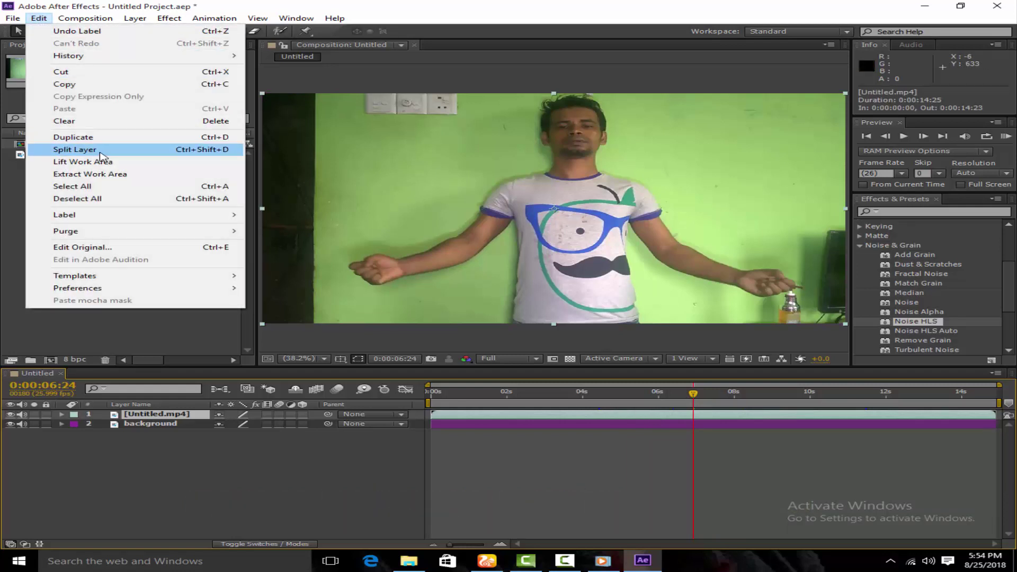
click(75, 150)
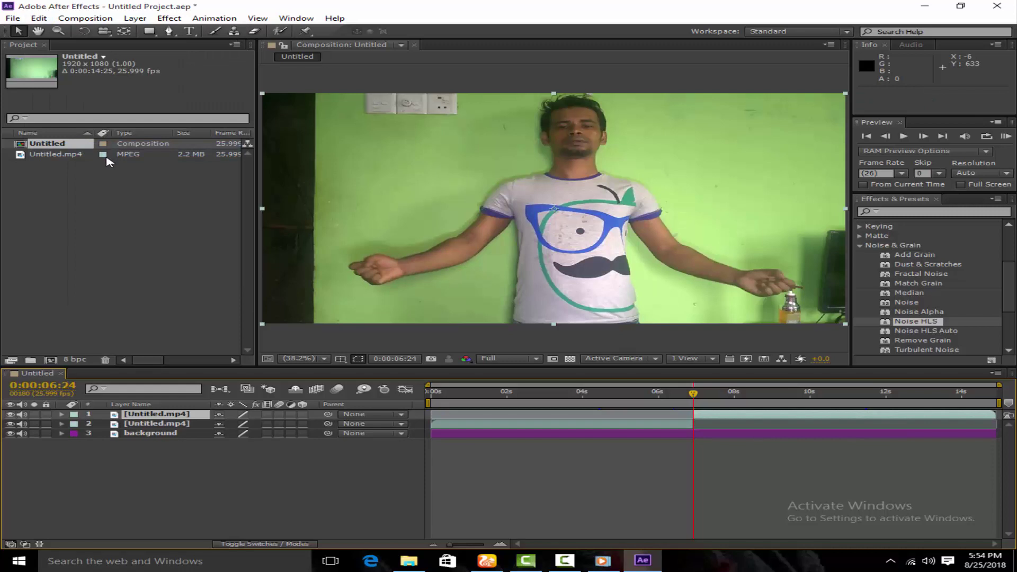
click(706, 418)
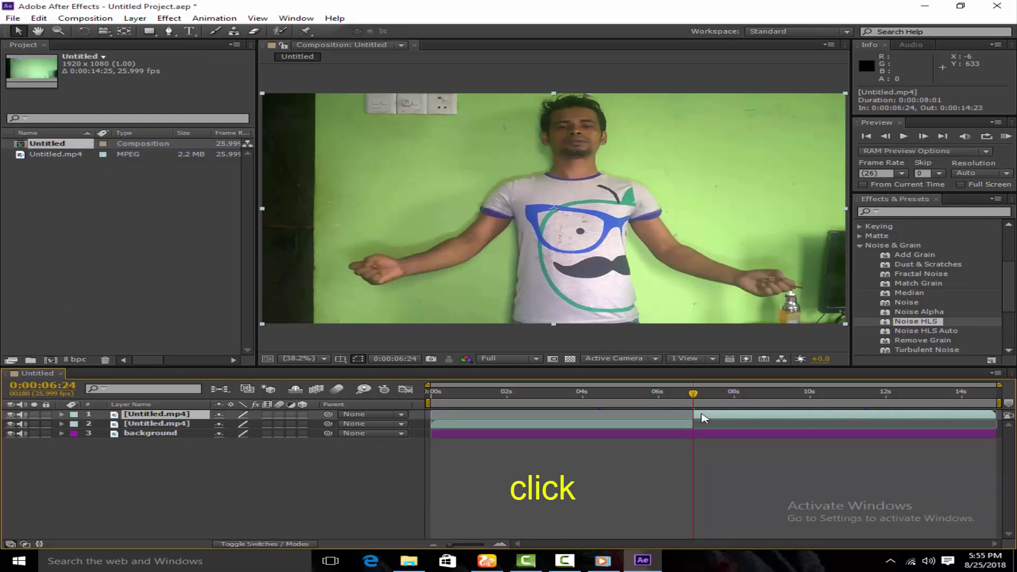
right_click(703, 419)
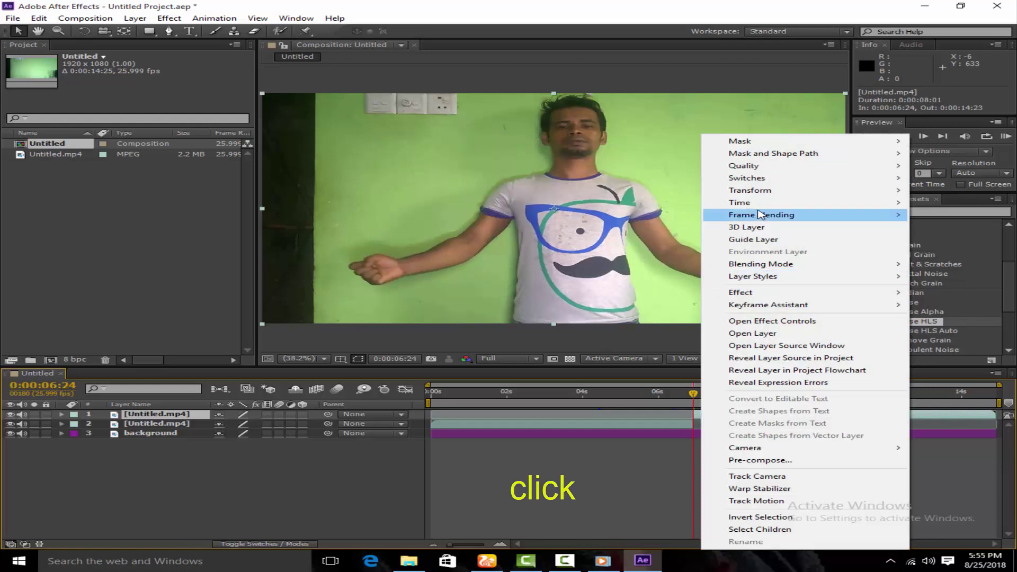
mouse_move(742, 202)
click(577, 241)
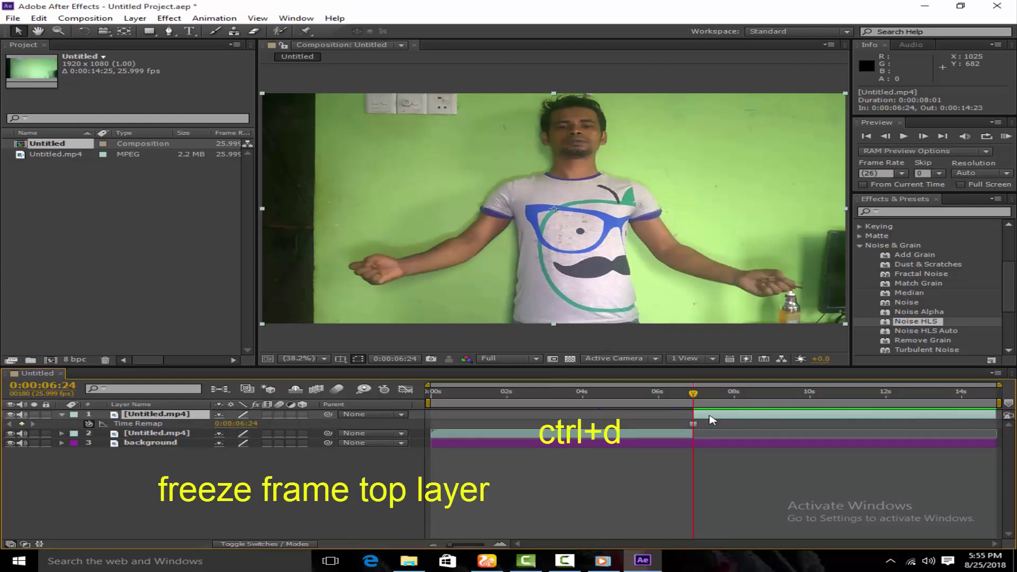
- Duplicate the frozen layer and rename the lower layers background2 and background1
key(ctrl+d)
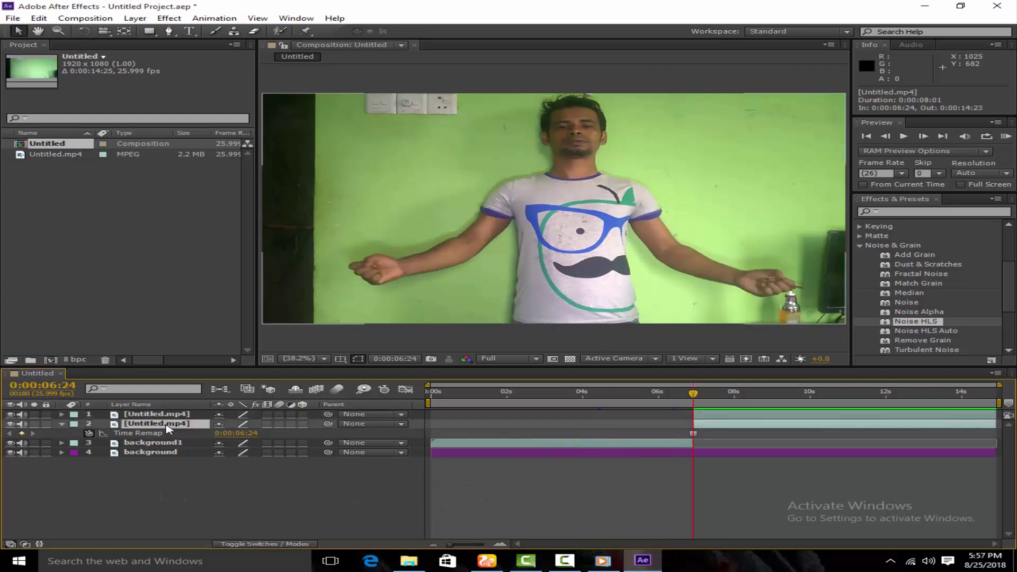
right_click(166, 424)
click(194, 417)
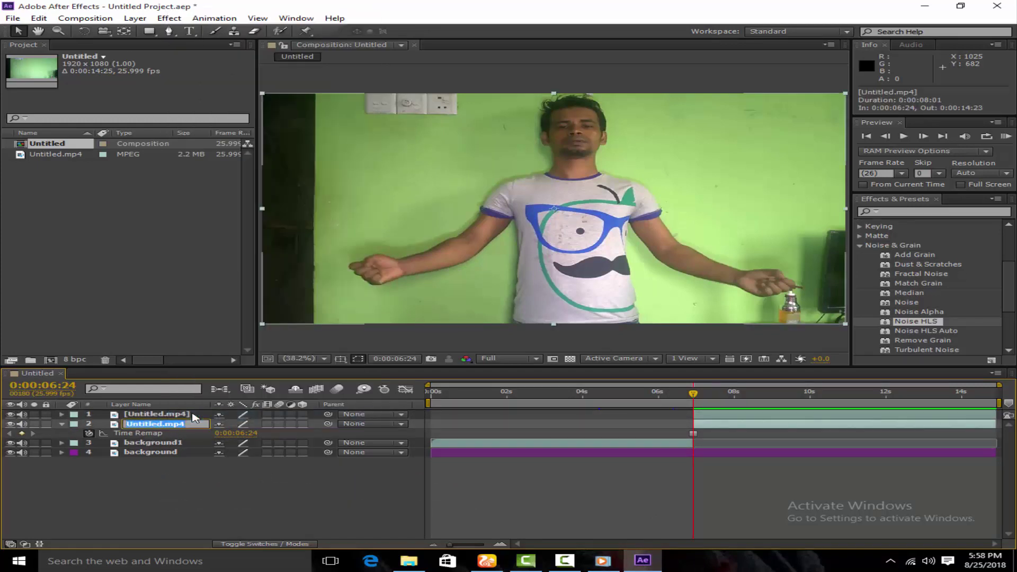
text(backgroun)
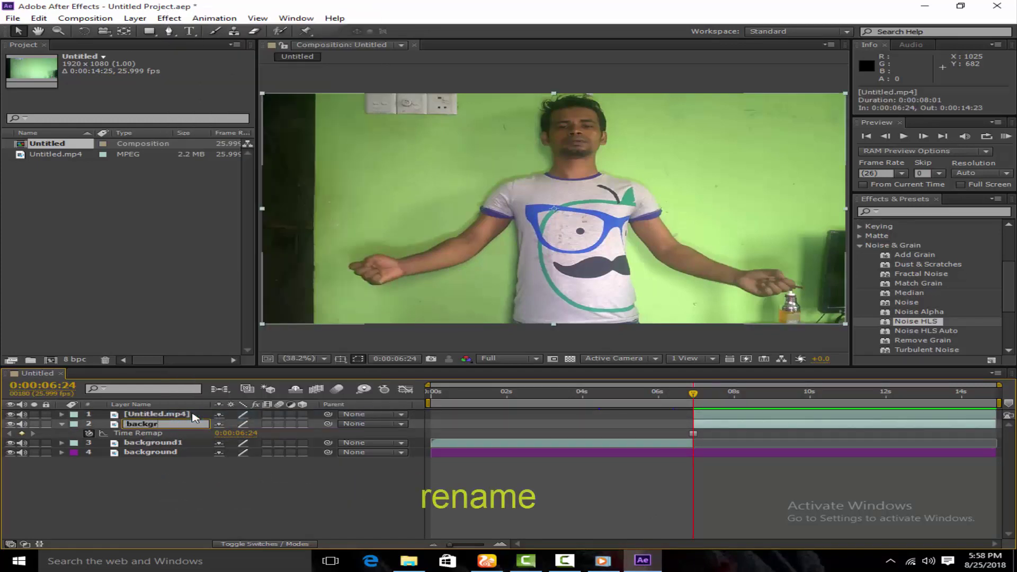
right_click(146, 453)
click(169, 439)
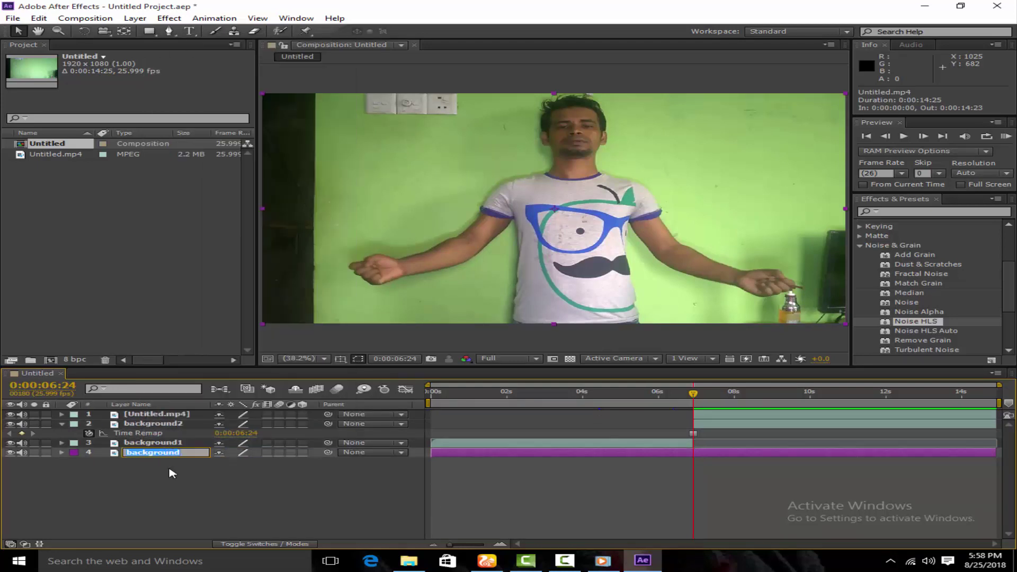
key(Return)
- Rename the top layer background3 and give background2 a red label
right_click(167, 414)
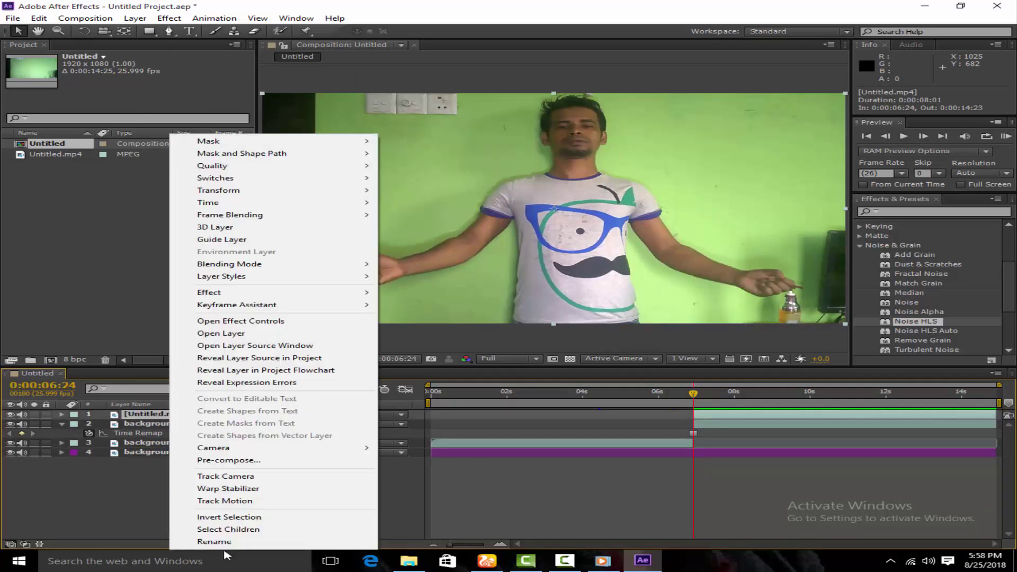
click(221, 539)
text(backg)
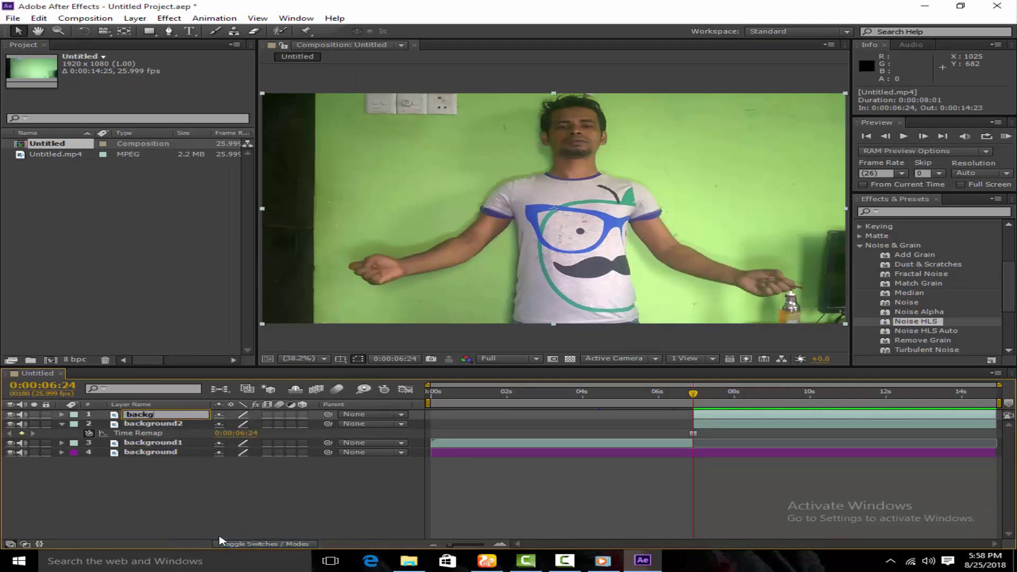
text(round3)
key(Return)
click(73, 424)
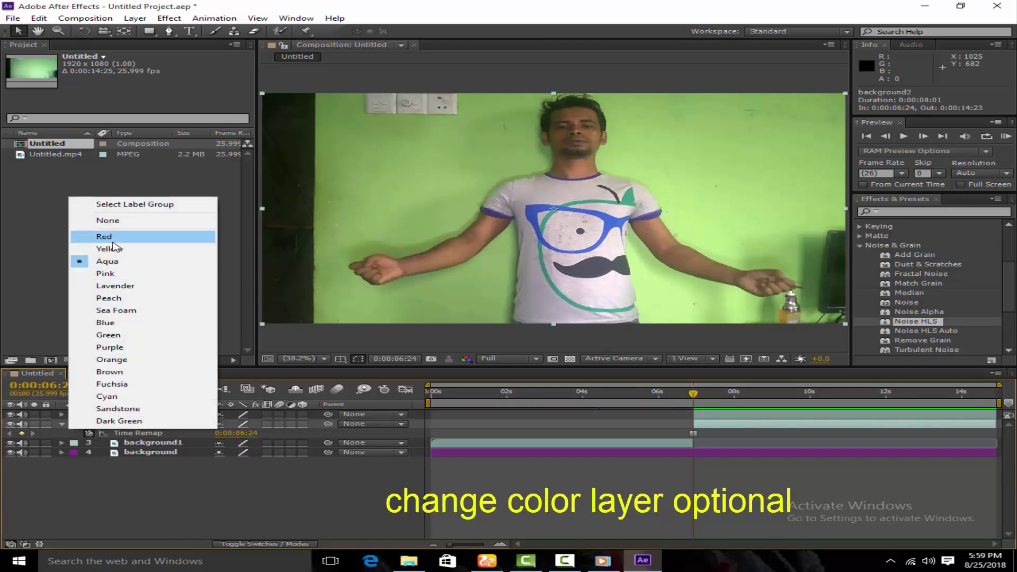
click(105, 236)
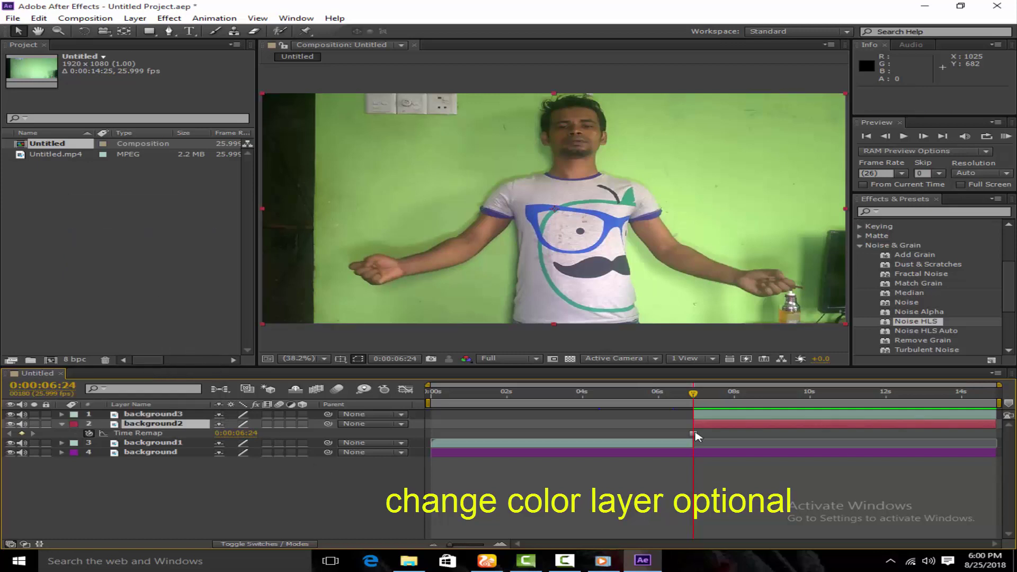
click(715, 416)
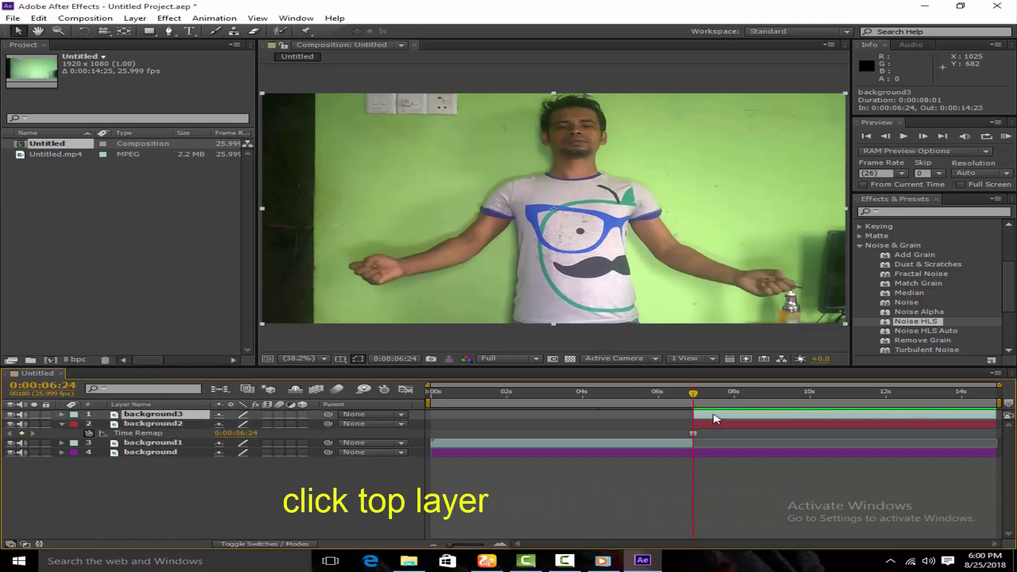
- Pick the Pen tool, set the viewer to 100% and pan to the person's left waist
click(169, 31)
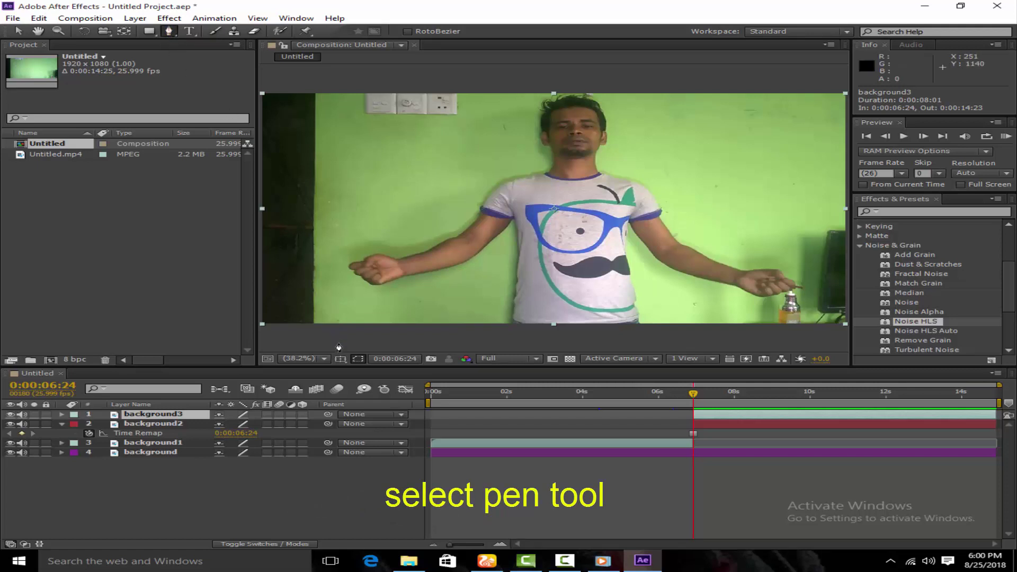
click(304, 359)
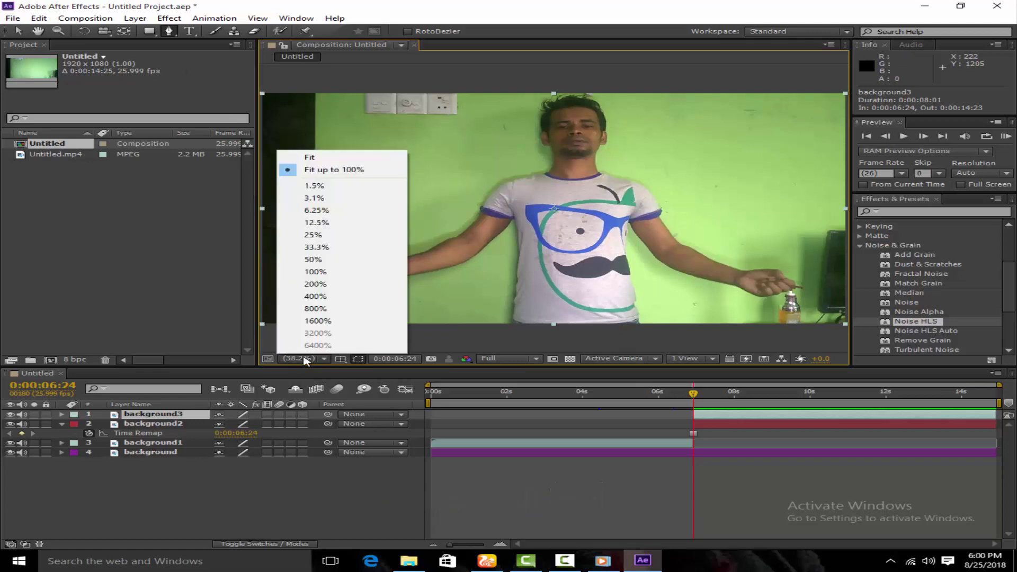
click(318, 271)
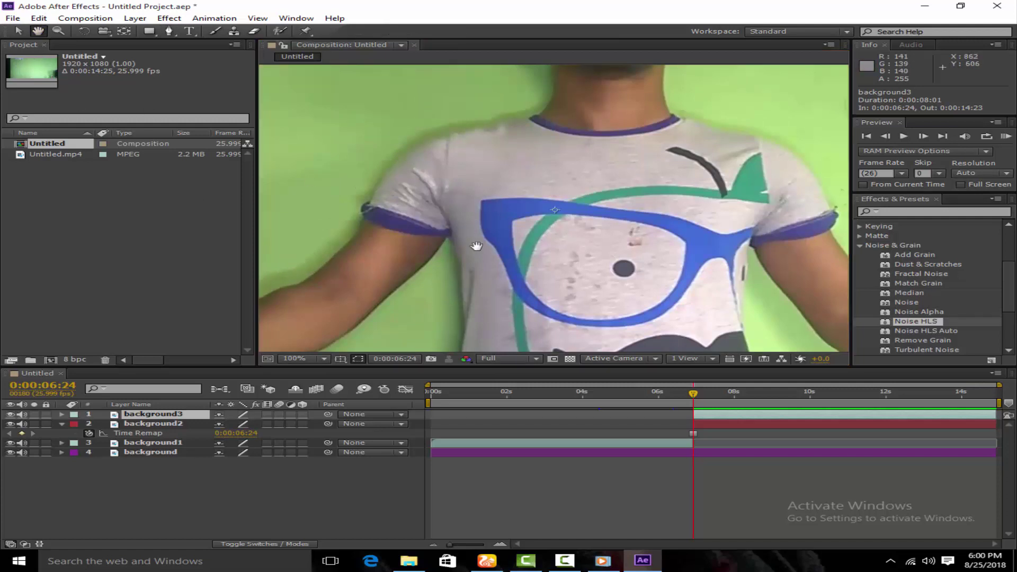
key(h)
drag(477, 218, 483, 113)
scroll(481, 281, down, 2)
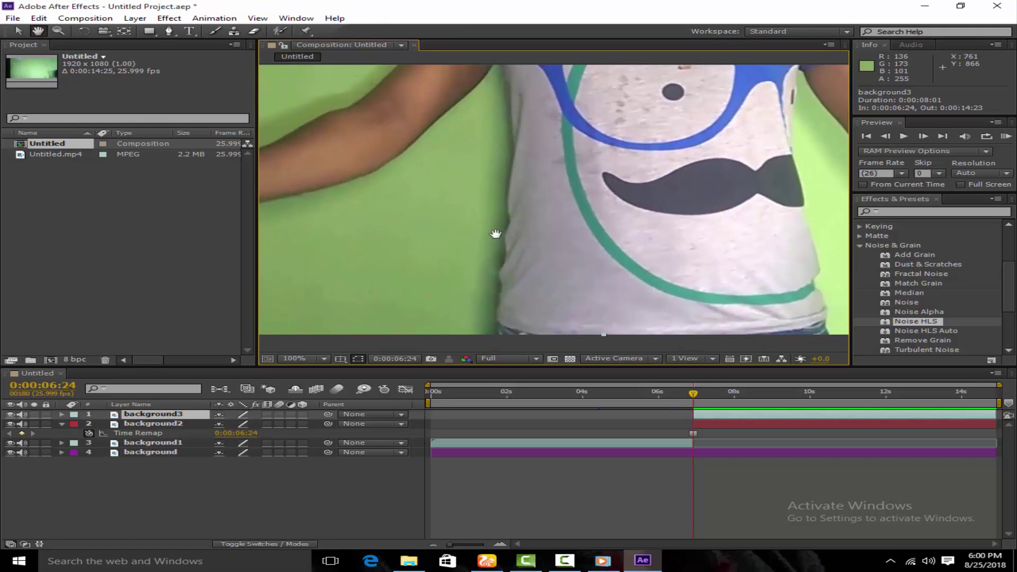
key(g)
- Trace mask points on background3 from the left waist up the shirt to the arm's underside
click(497, 332)
click(495, 320)
click(498, 303)
click(499, 281)
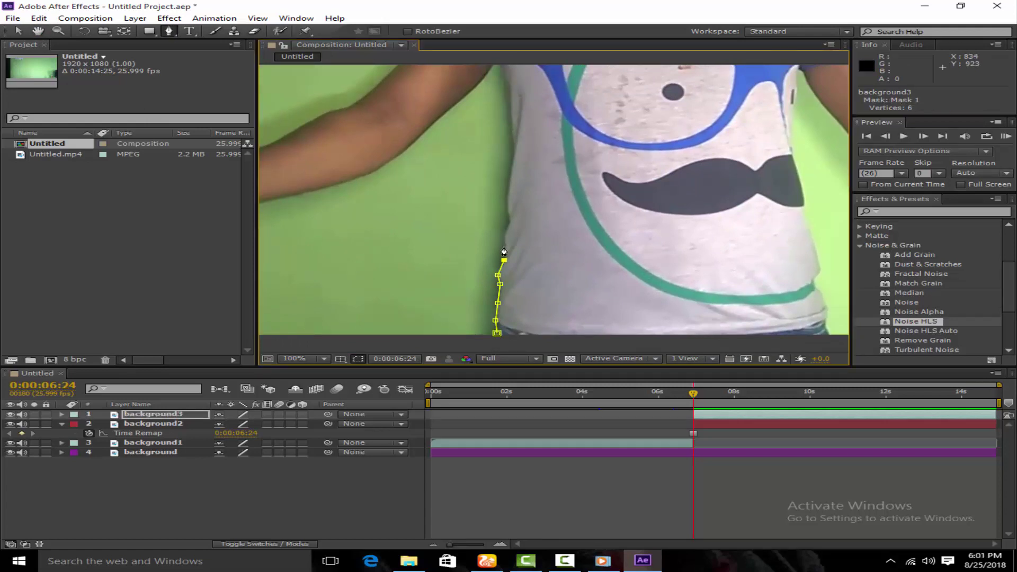
click(508, 220)
click(507, 211)
click(513, 144)
click(508, 87)
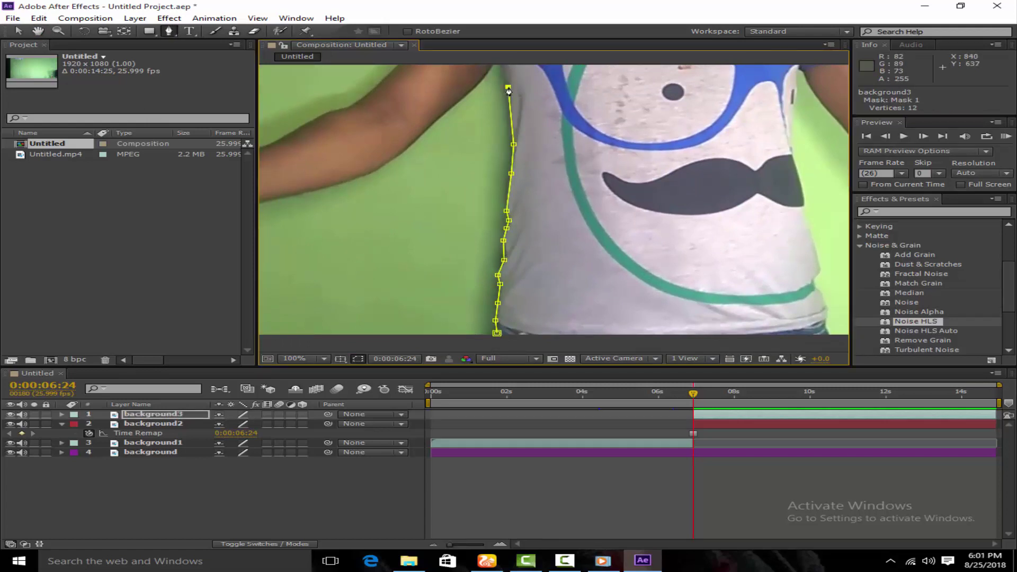
scroll(449, 194, left, 3)
click(656, 81)
click(590, 143)
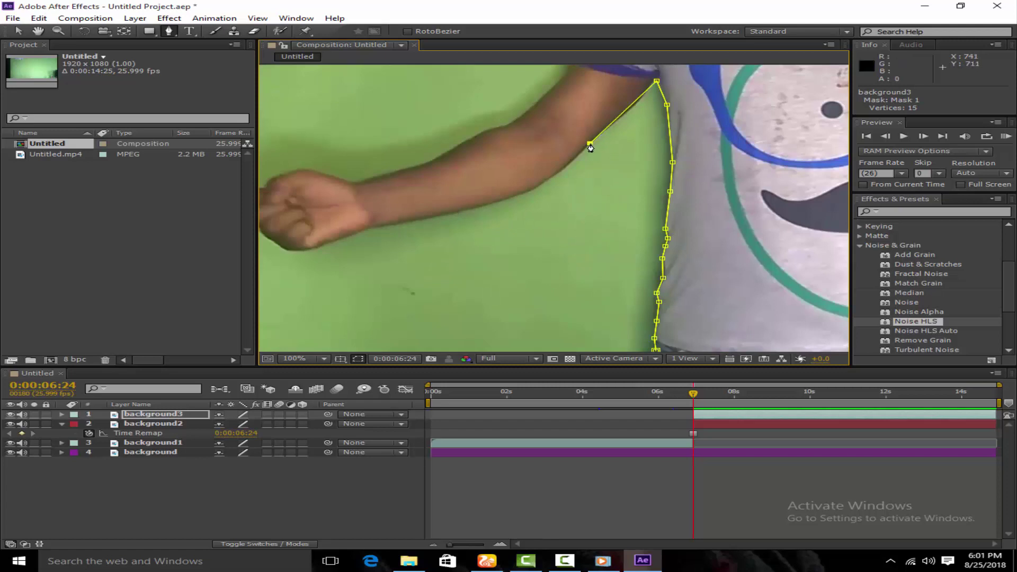
click(546, 183)
drag(547, 182, 570, 168)
click(544, 183)
- Continue the mask beneath the fist, around the hand and along the top of the fist
click(323, 245)
click(297, 251)
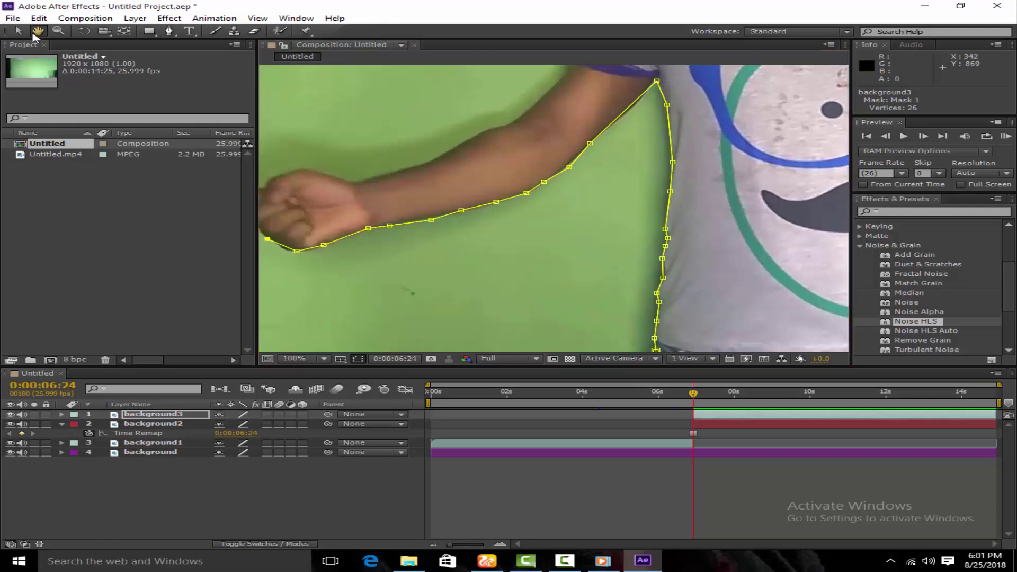
drag(275, 242, 436, 337)
click(443, 344)
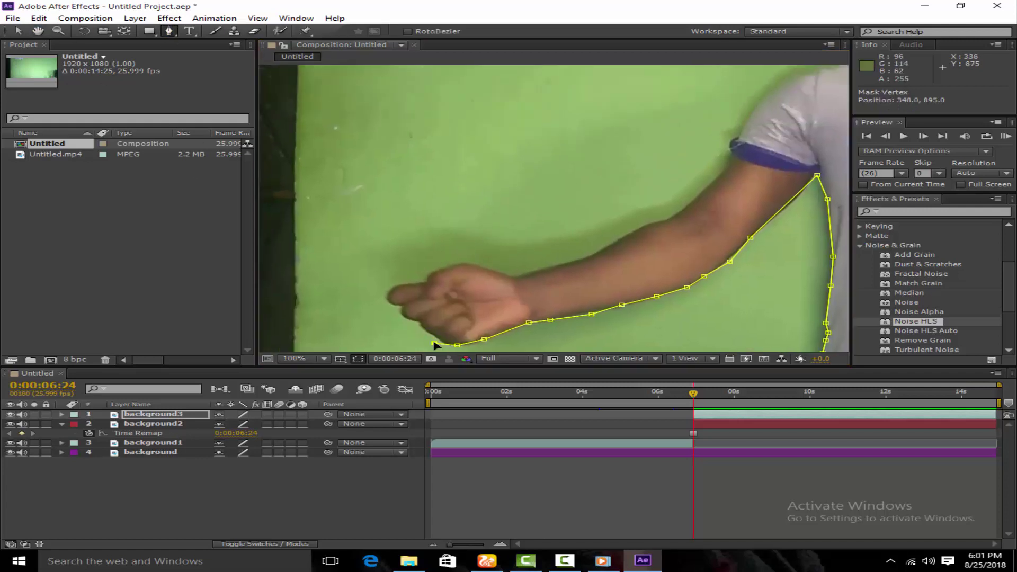
click(417, 324)
click(408, 318)
click(399, 315)
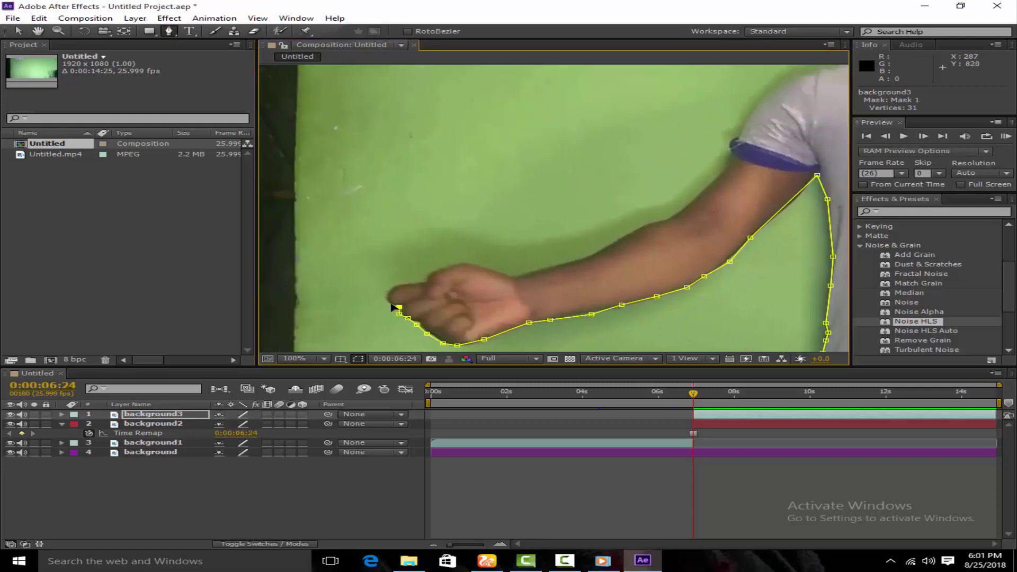
click(404, 284)
click(421, 282)
click(432, 274)
click(454, 264)
click(494, 269)
click(513, 275)
- Trace the mask along the forearm top, up the upper arm and the shoulder edge
click(555, 265)
click(575, 262)
click(596, 252)
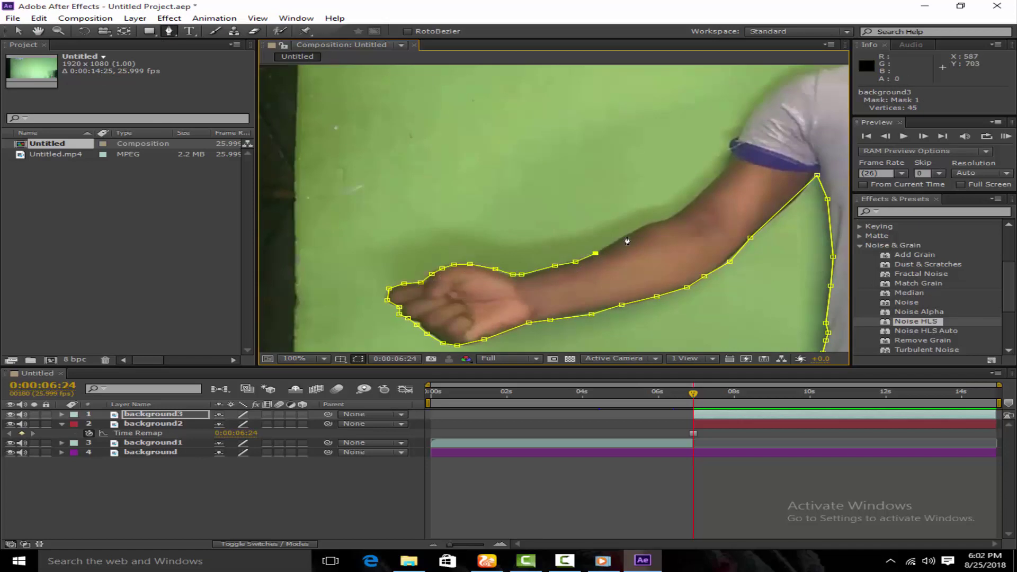
click(625, 236)
click(649, 224)
click(669, 219)
click(698, 196)
click(721, 173)
click(730, 153)
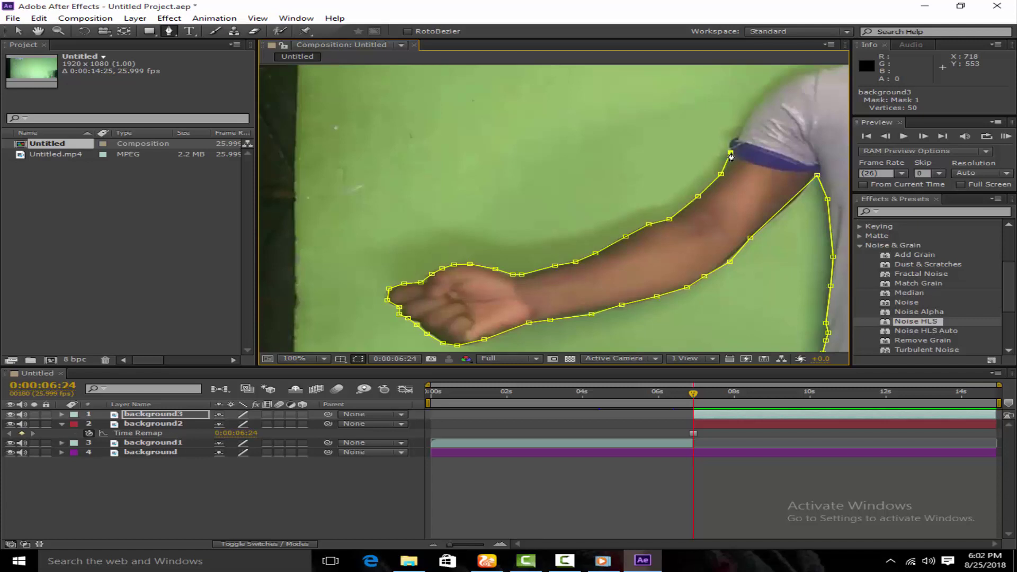
click(737, 137)
click(747, 120)
click(759, 101)
click(781, 84)
click(803, 72)
- Extend the mask up the neck, past the ear and across the top of the hair
drag(701, 122, 368, 340)
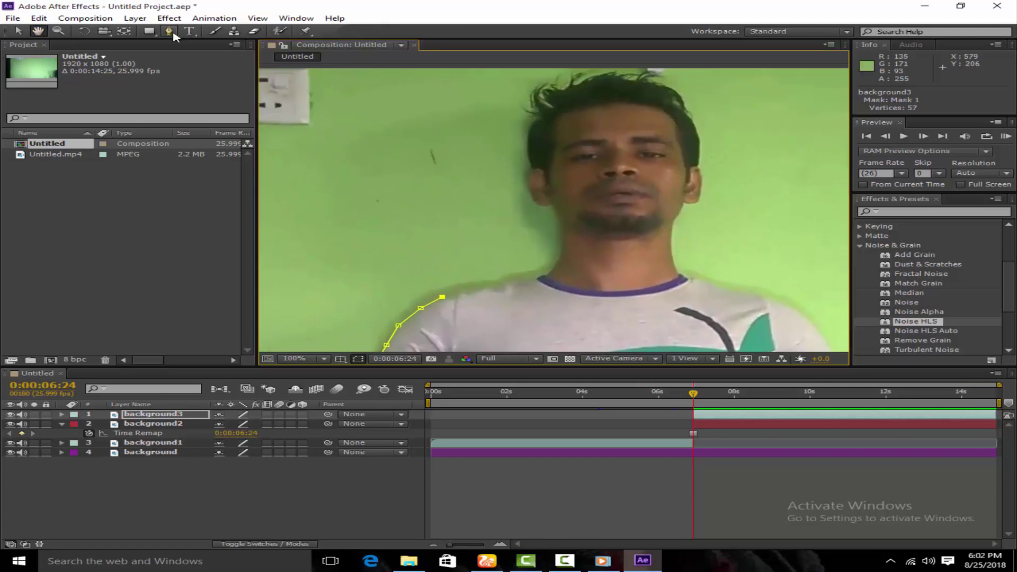
click(507, 282)
click(546, 272)
click(557, 260)
click(562, 245)
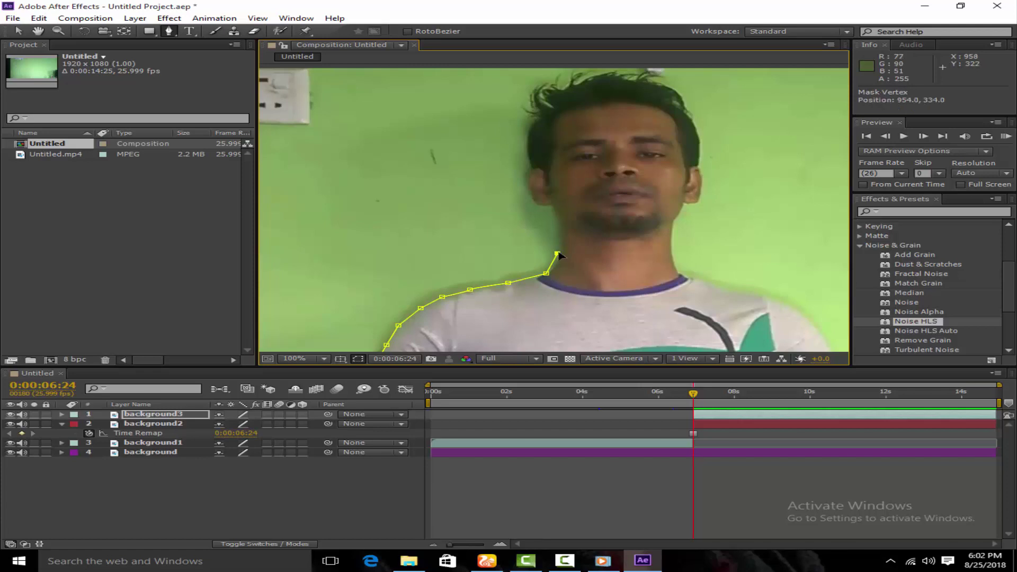
click(561, 225)
click(549, 206)
click(540, 206)
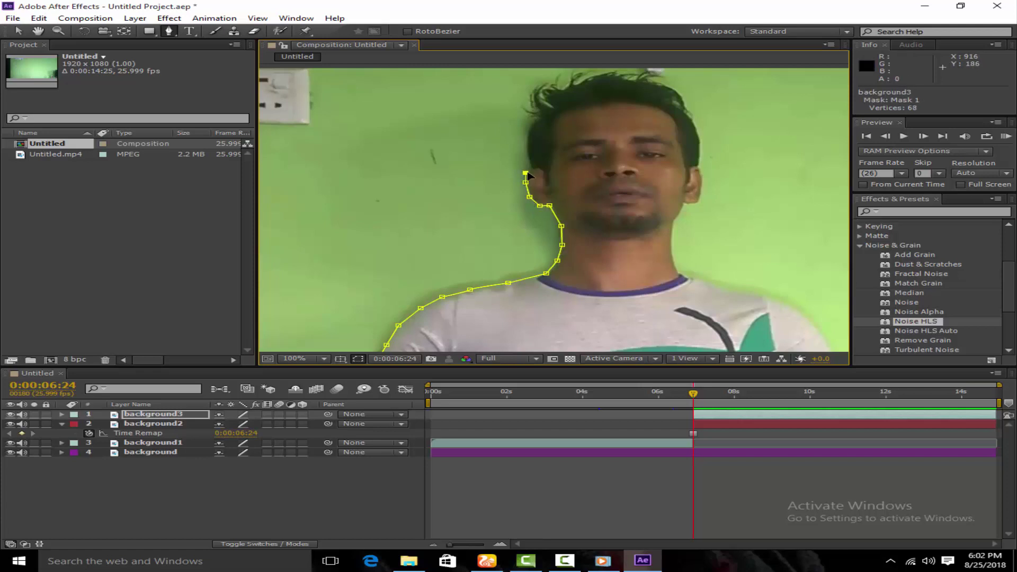
click(527, 147)
click(528, 131)
click(534, 117)
click(521, 108)
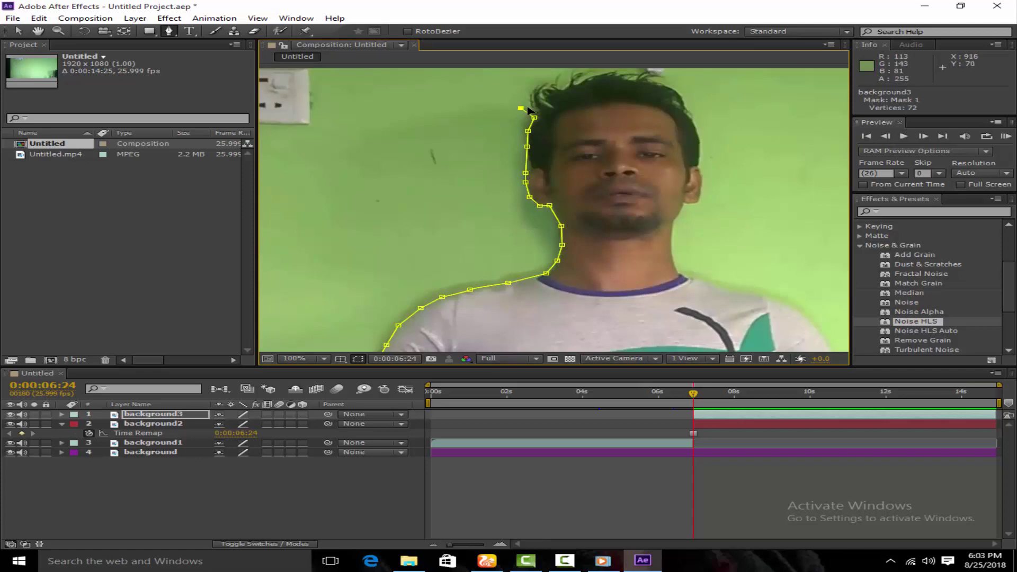
click(528, 99)
click(534, 90)
click(542, 85)
click(557, 78)
click(579, 73)
click(641, 69)
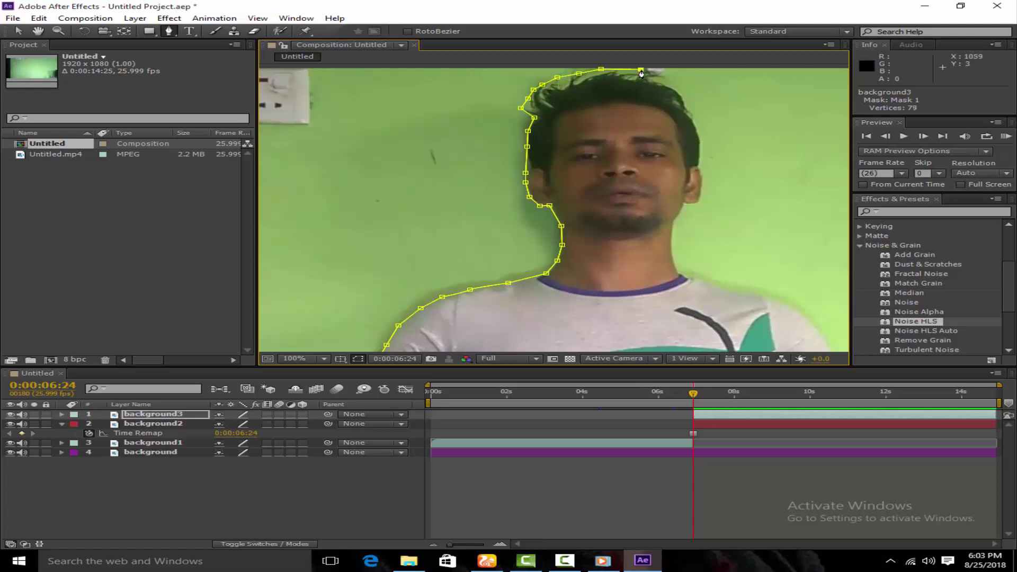
- Trace the mask down the right side of the hair, face and neck to the right shoulder
click(673, 87)
click(688, 110)
click(698, 130)
click(697, 165)
click(701, 184)
click(697, 201)
click(685, 201)
click(674, 219)
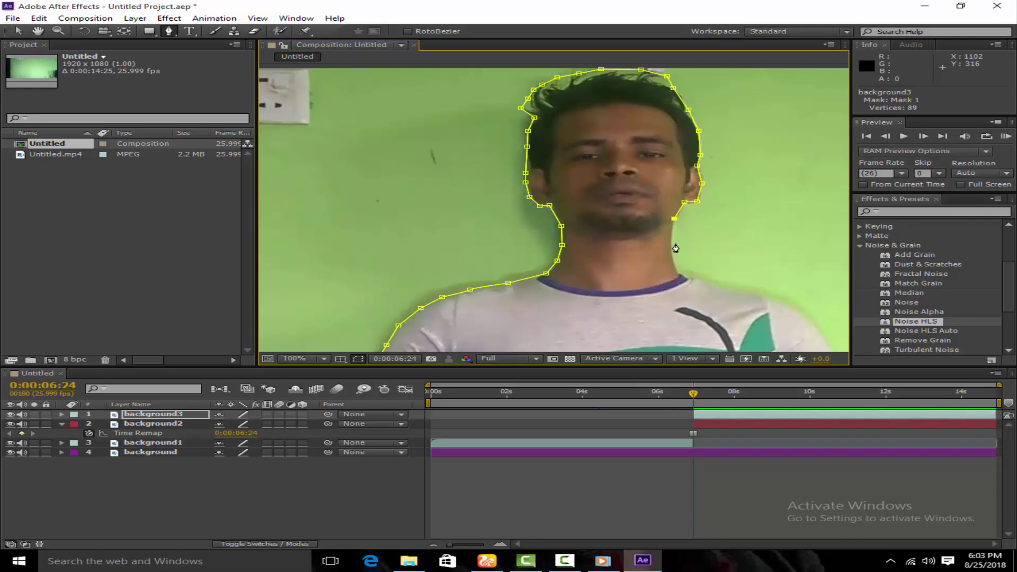
click(672, 242)
click(679, 275)
click(700, 279)
click(765, 296)
click(796, 308)
click(815, 327)
- Pan to the arm and add mask points along the shoulder and down the upper arm
click(37, 32)
drag(741, 318, 497, 137)
drag(637, 228, 499, 154)
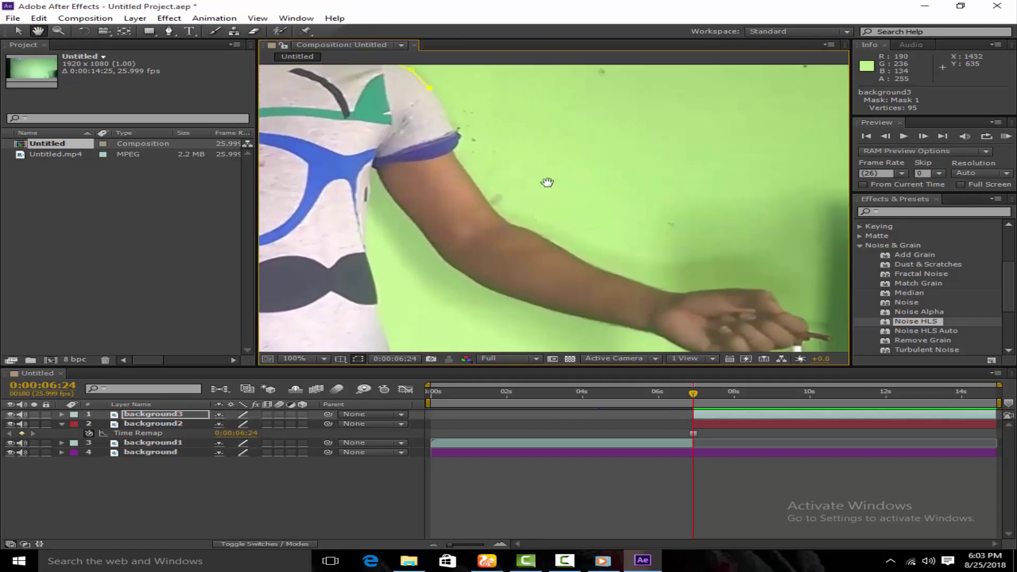
click(169, 30)
click(442, 86)
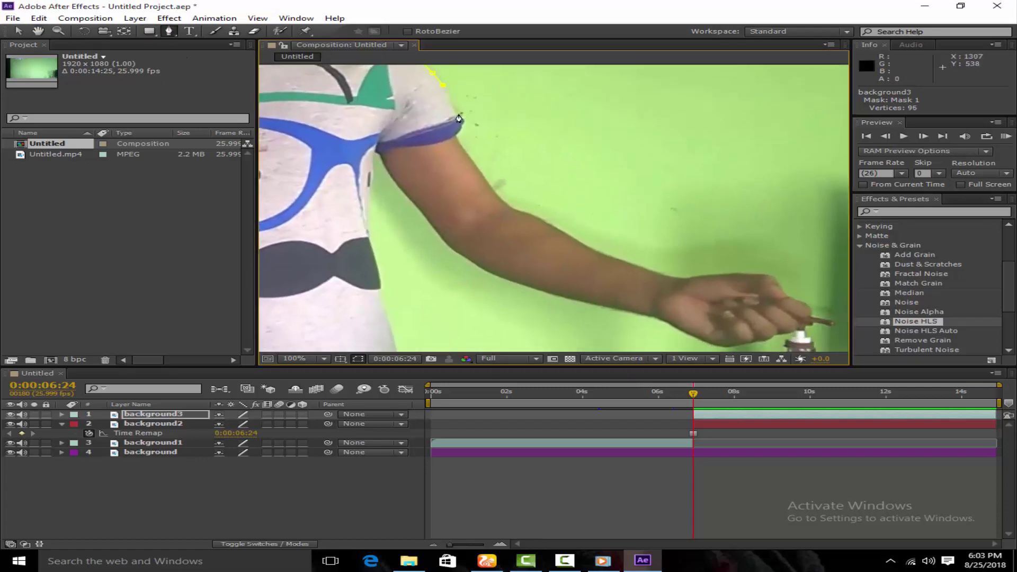
click(454, 113)
click(464, 119)
click(462, 127)
click(456, 134)
click(503, 204)
click(530, 214)
click(560, 229)
- Continue Mask 1 along the top of the forearm to the wrist
click(575, 239)
click(602, 254)
click(657, 272)
click(682, 277)
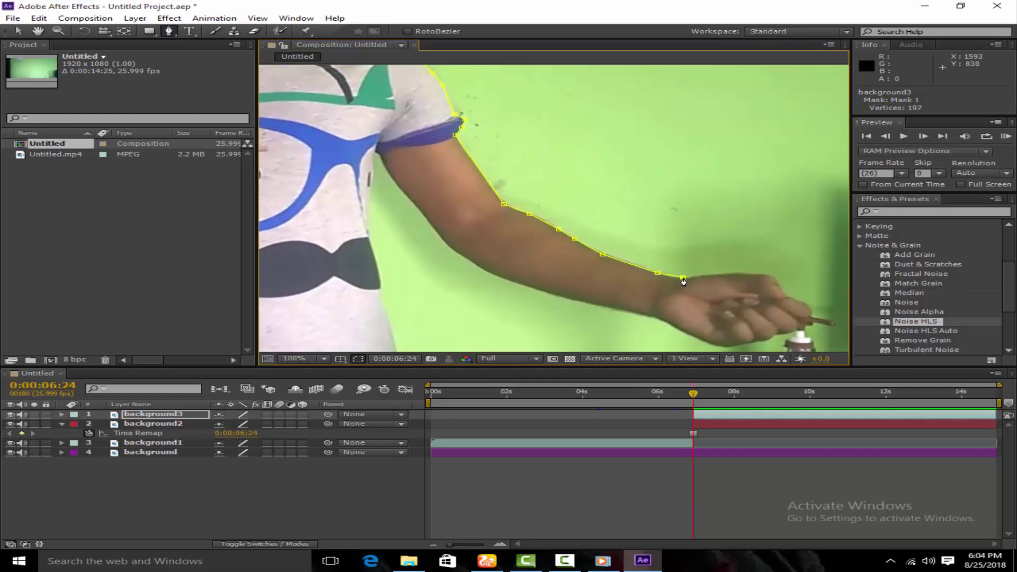
click(724, 274)
- Trace the mask around the hand and fingertips
click(767, 274)
click(778, 284)
click(783, 292)
click(800, 302)
click(813, 312)
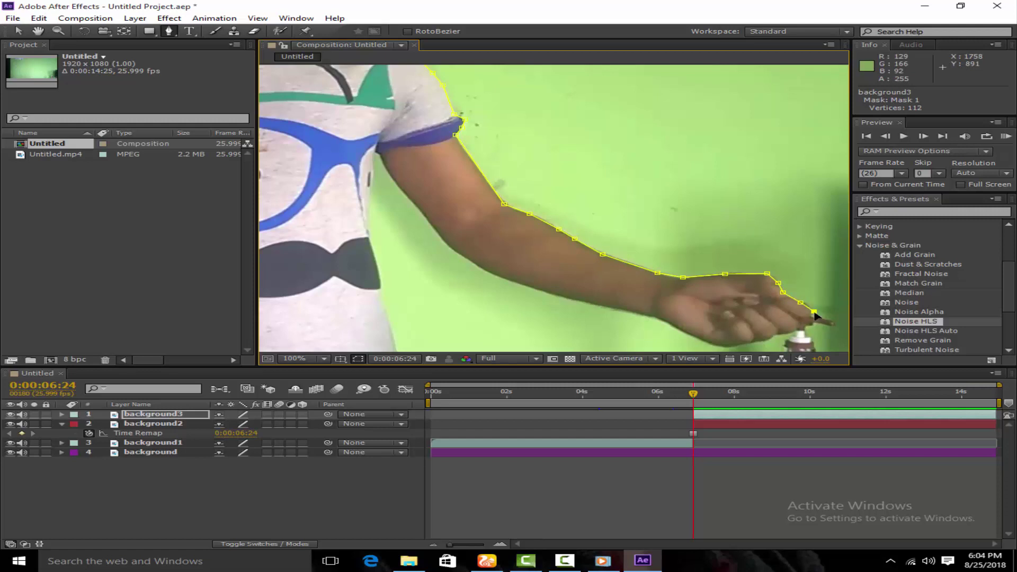
click(814, 318)
click(802, 321)
click(797, 328)
click(776, 332)
click(769, 340)
- Trace the underside of the hand and forearm up to the armpit, redoing a misplaced point
click(729, 347)
click(669, 324)
click(655, 318)
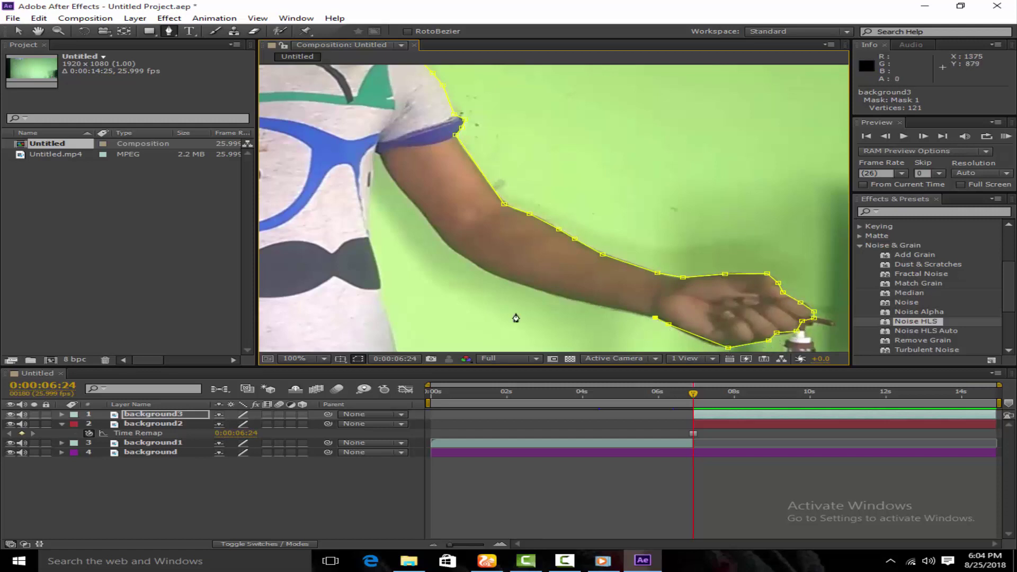
click(491, 275)
key(ctrl+z)
click(570, 300)
click(500, 276)
click(475, 263)
click(447, 243)
click(419, 211)
click(394, 179)
click(380, 155)
- Trace the mask down the torso edge to its bottom, removing a stray point
click(373, 172)
click(377, 273)
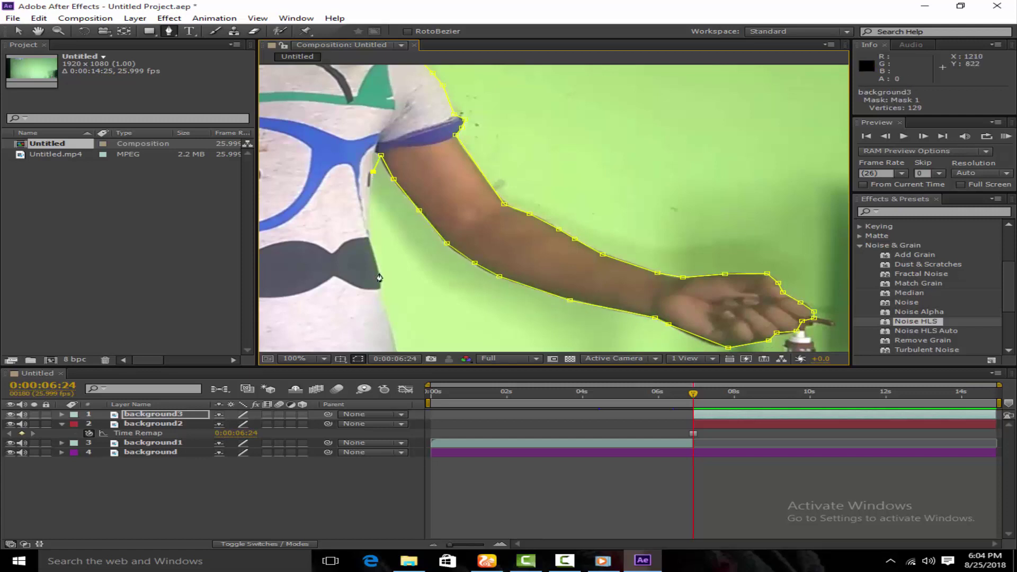
key(ctrl+z)
click(369, 219)
click(374, 258)
click(379, 291)
click(389, 330)
drag(413, 266, 501, 84)
click(478, 181)
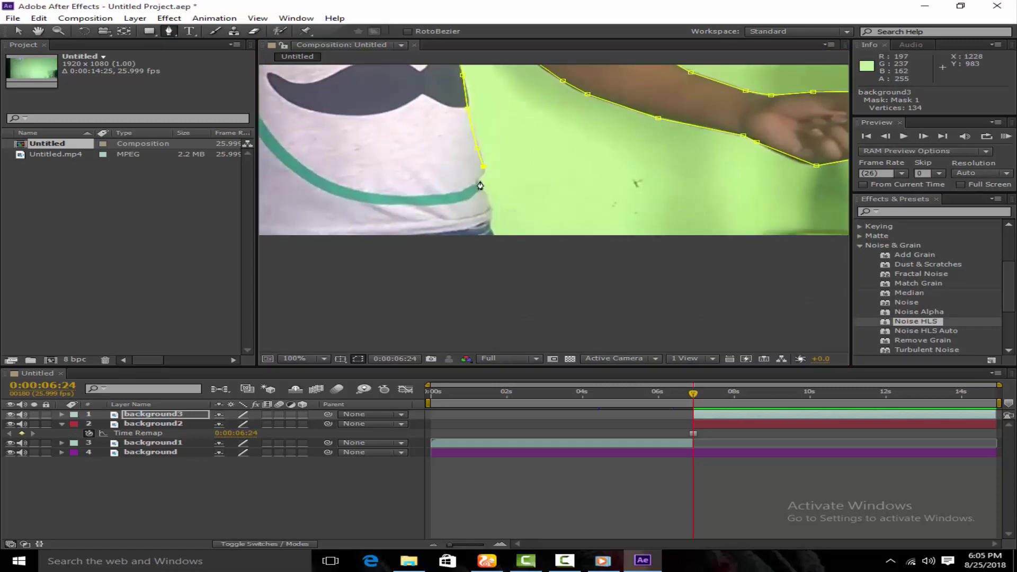
click(486, 195)
click(491, 209)
- Pan to the other side of the torso and close Mask 1 at its first vertex
click(494, 232)
drag(329, 182, 631, 213)
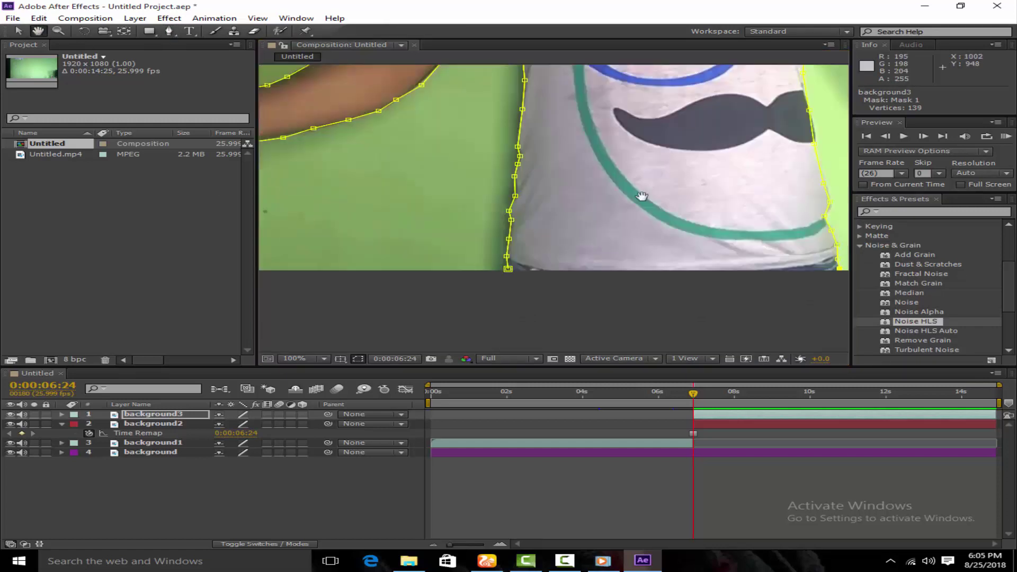
click(169, 30)
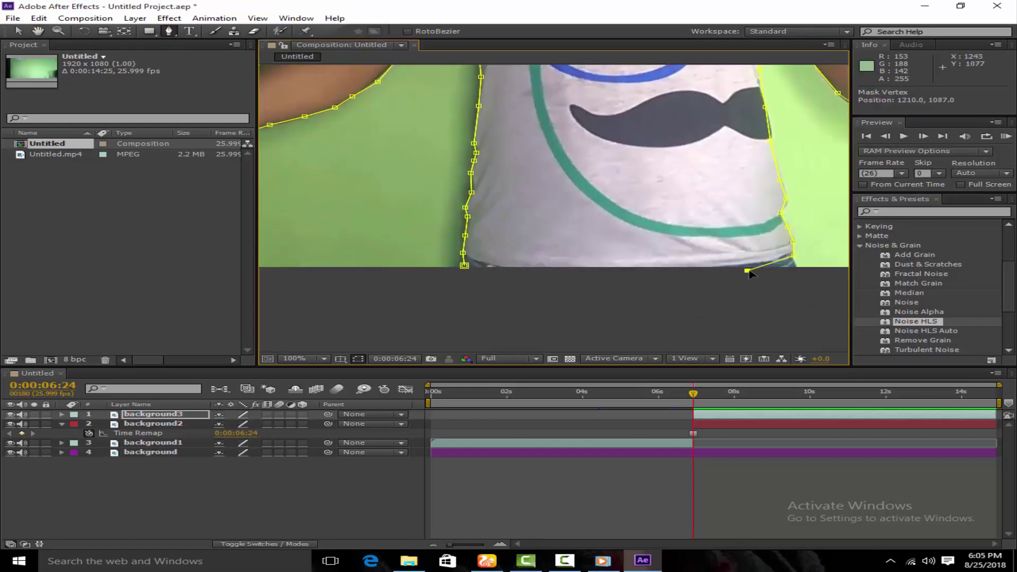
click(464, 266)
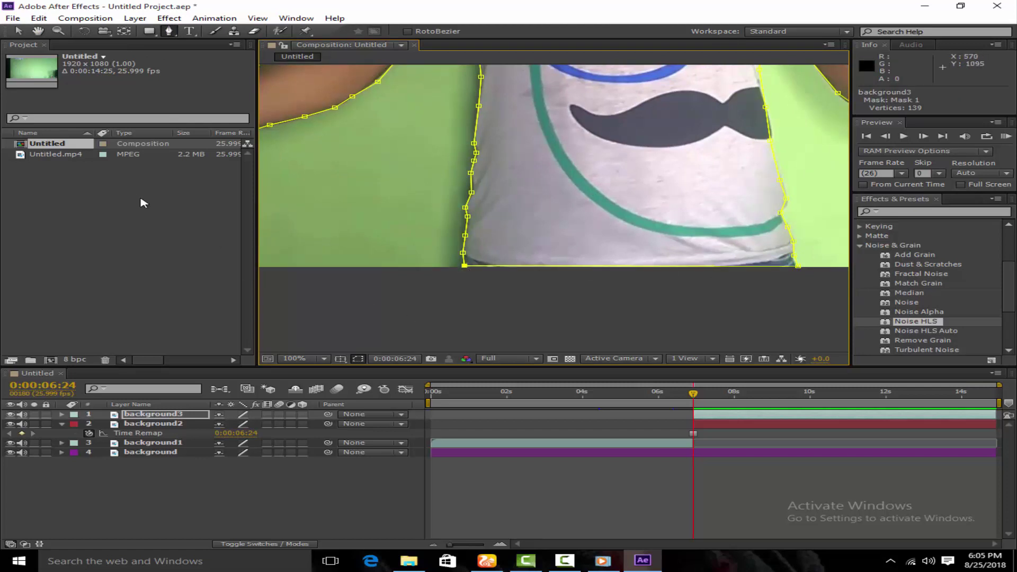
click(38, 31)
- Set the viewer magnification to Fit so the whole frame is visible
click(320, 359)
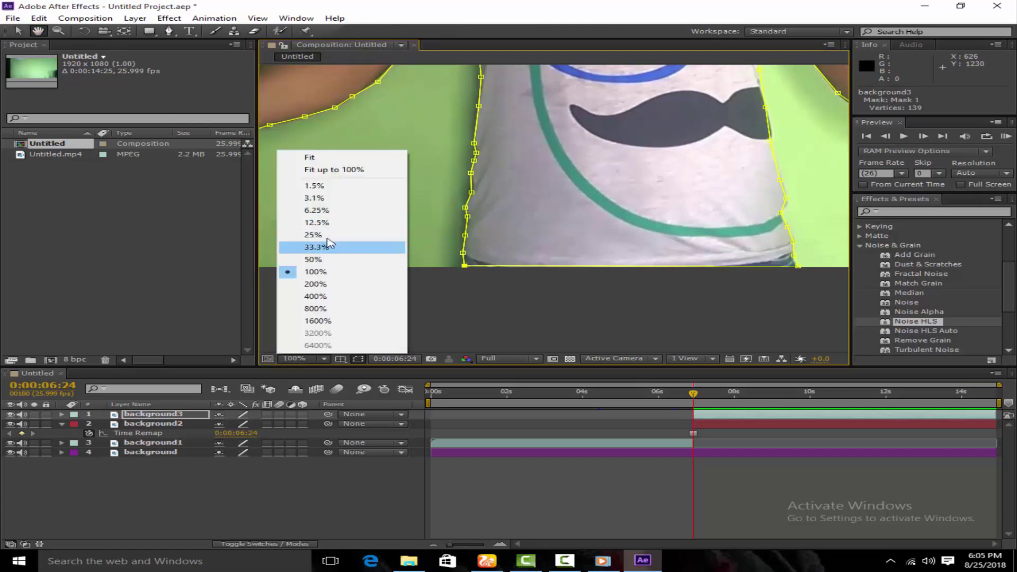
click(325, 259)
drag(420, 211, 401, 339)
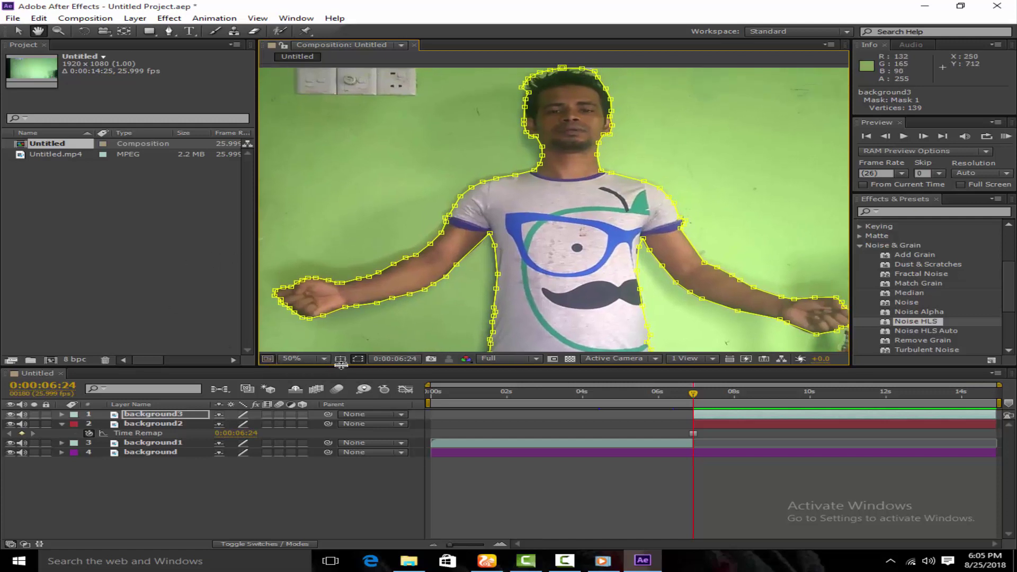
click(321, 358)
click(328, 168)
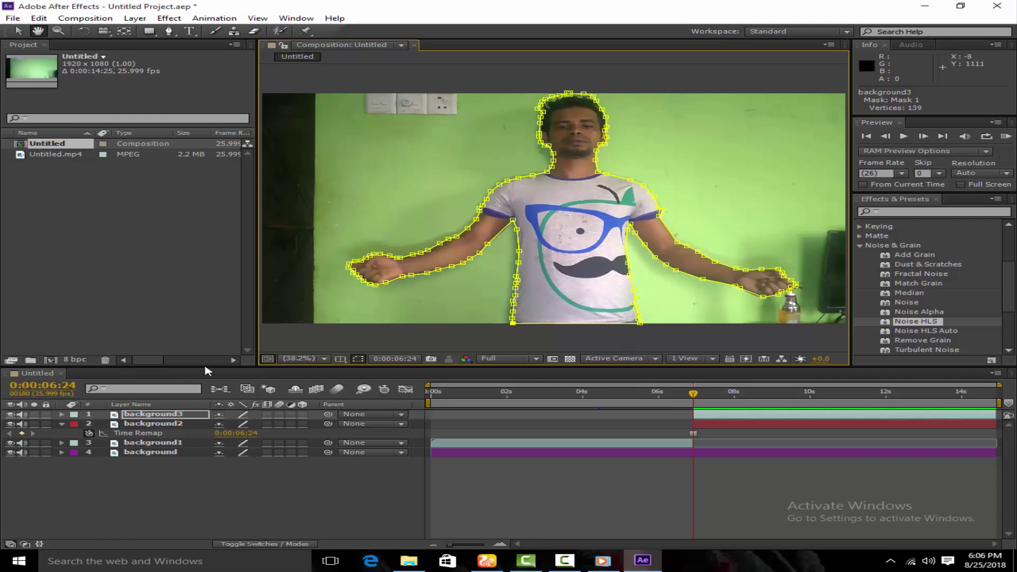
- End the work area at about 13 seconds and trim the comp to the work area
mouse_move(994, 393)
mouse_down()
mouse_move(906, 399)
mouse_move(942, 401)
mouse_up()
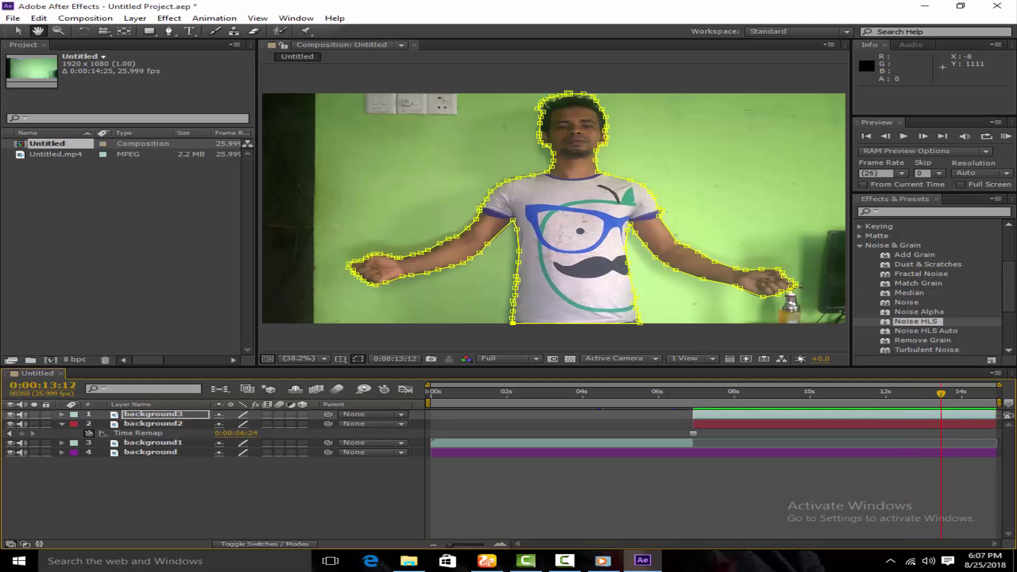
drag(998, 403, 940, 402)
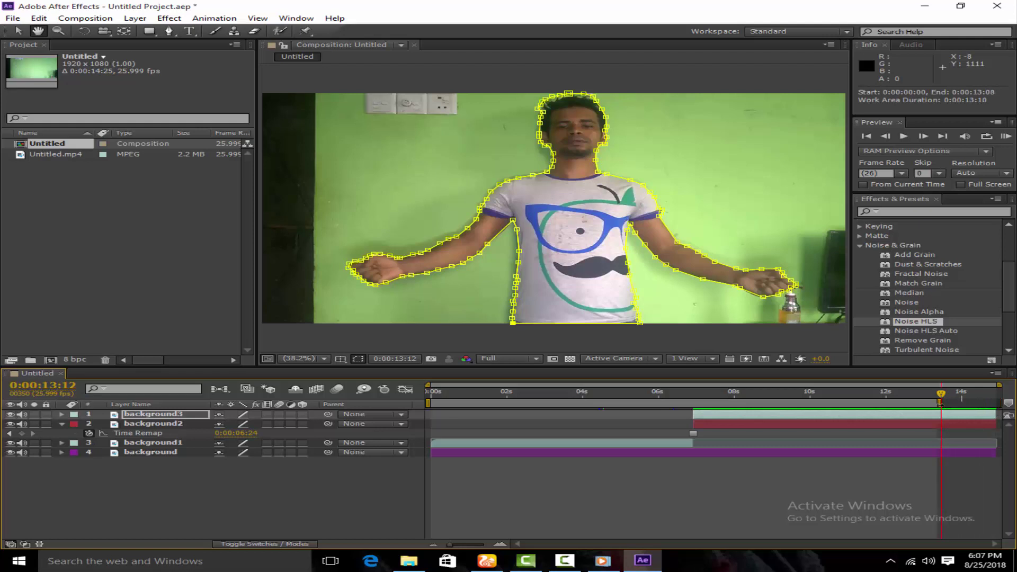
right_click(938, 401)
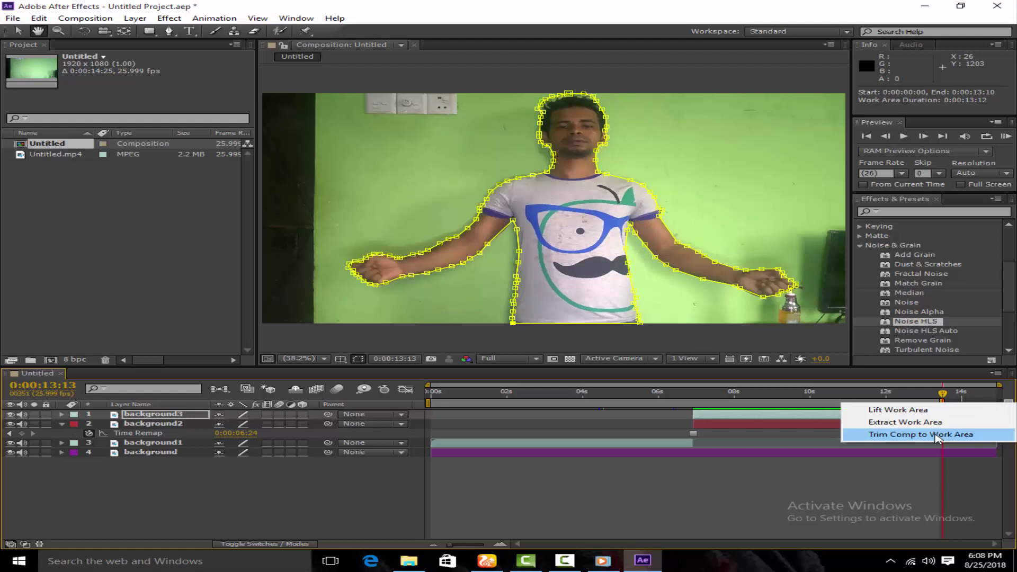
click(938, 437)
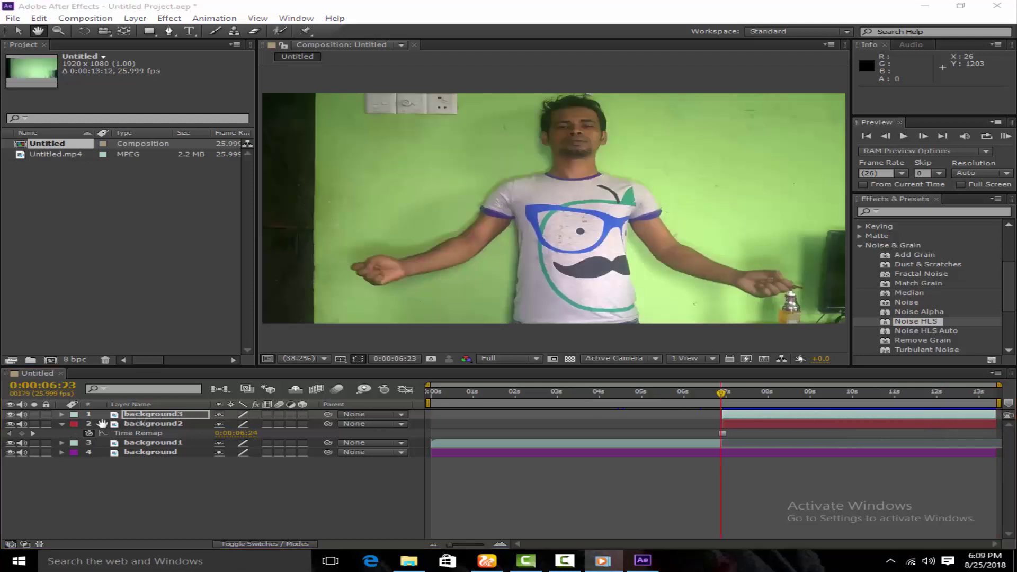
click(142, 416)
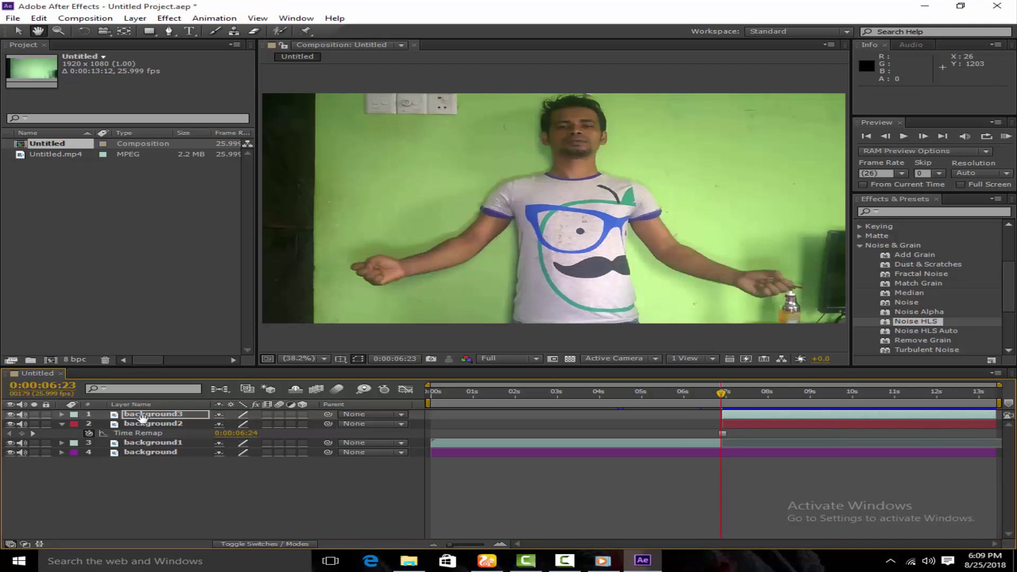
- Pre-compose background3 into background3 Comp 1, moving all attributes, and start the layer at 6:23
right_click(142, 415)
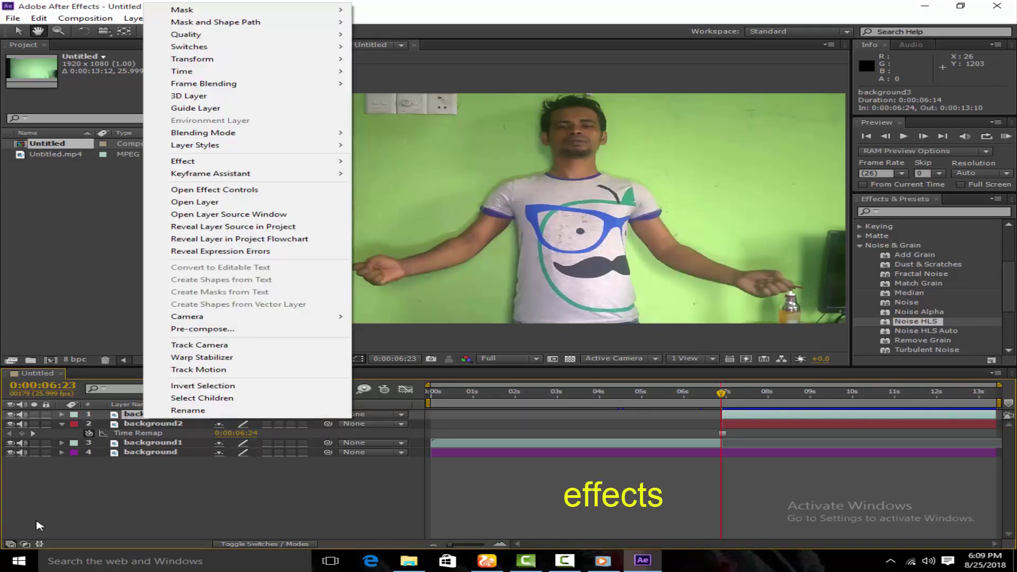
click(198, 330)
click(375, 288)
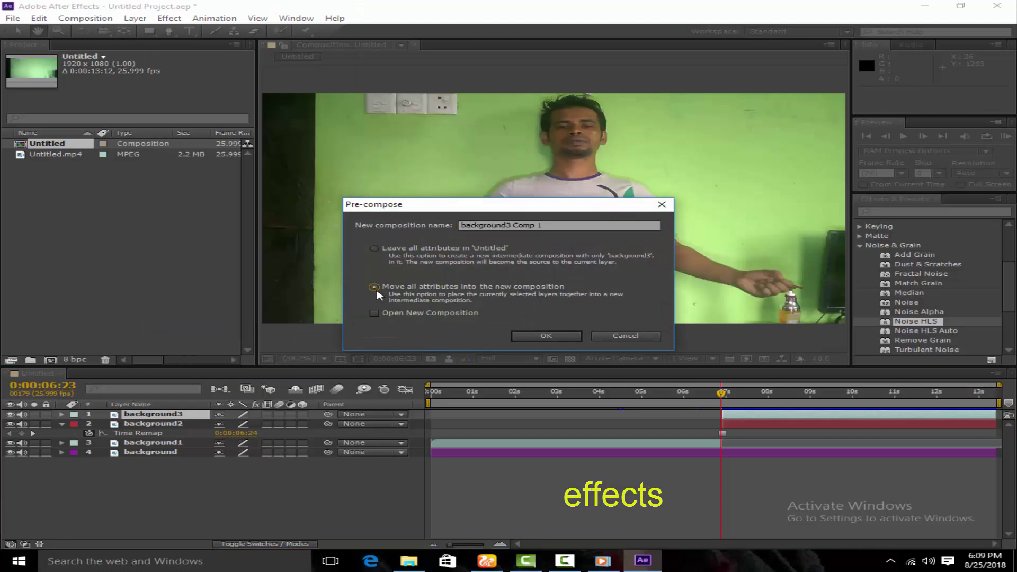
click(543, 337)
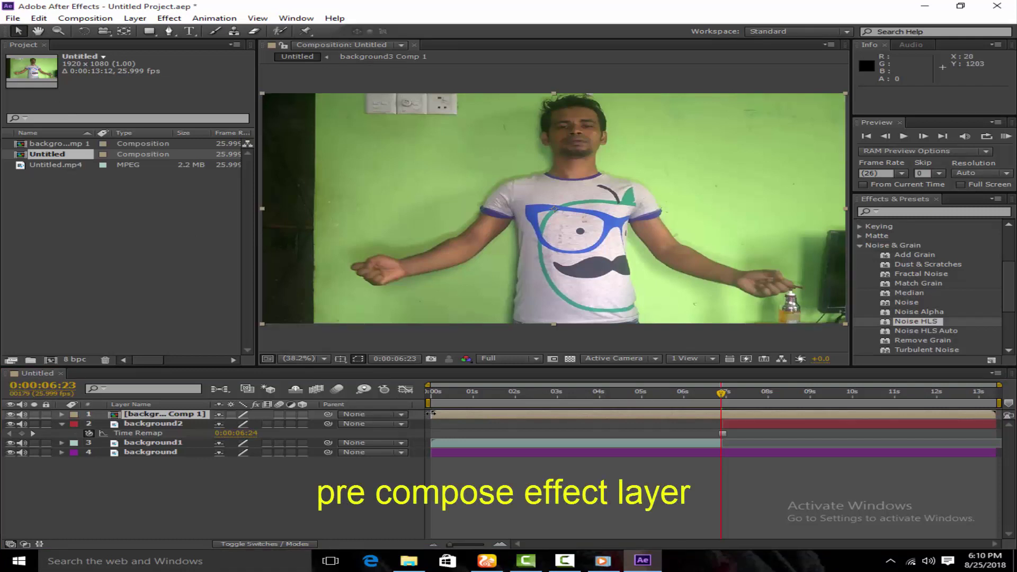
drag(431, 413, 720, 420)
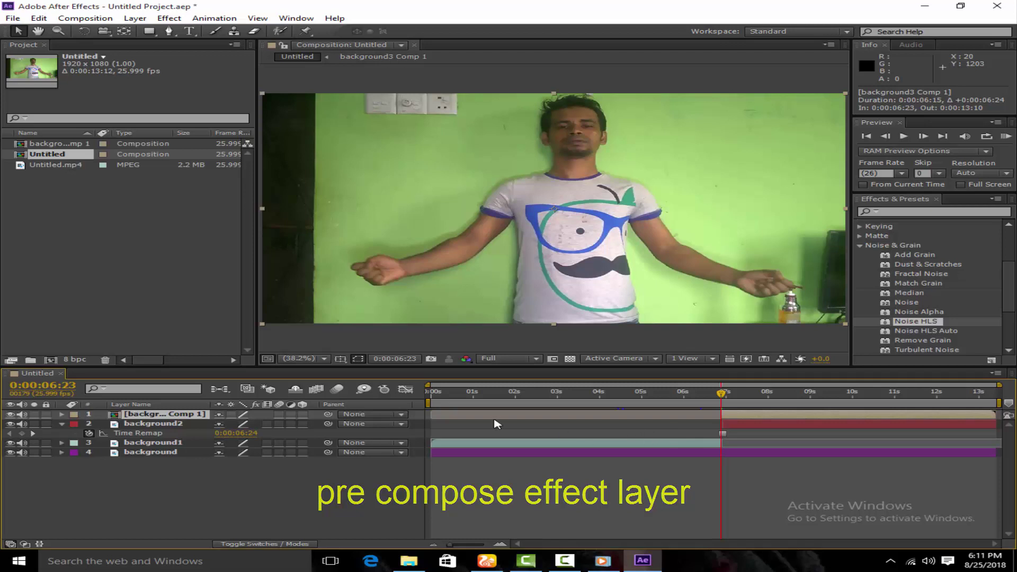
- Inside background3 Comp 1, add a near-black solid and expand background3's Mask 1
double_click(144, 415)
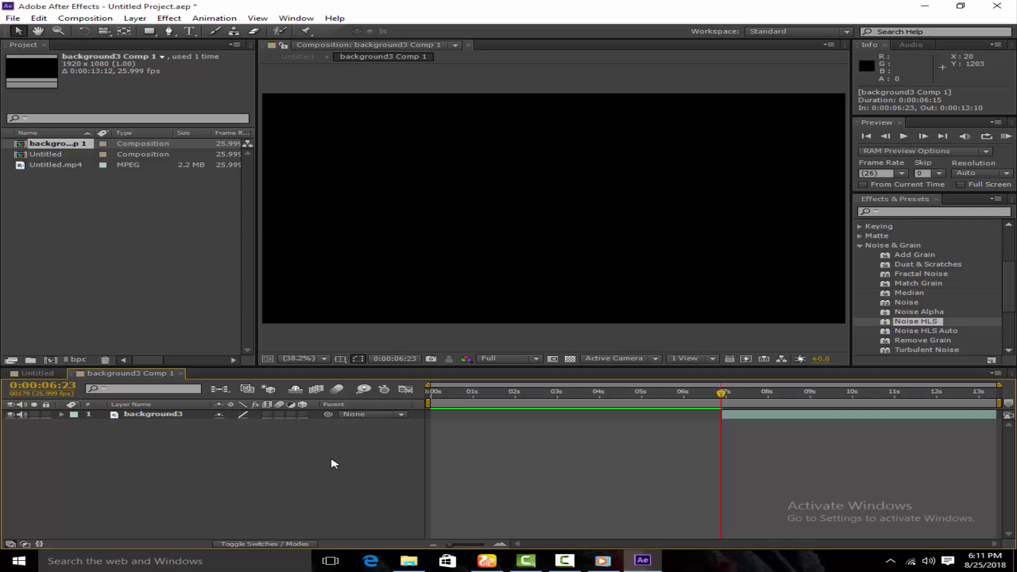
right_click(93, 441)
right_click(139, 472)
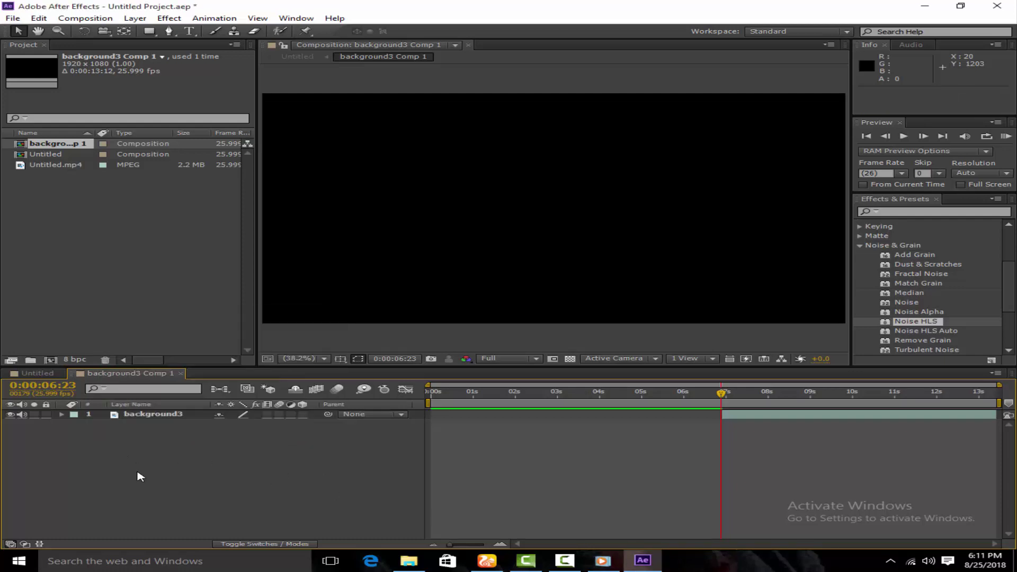
mouse_move(342, 355)
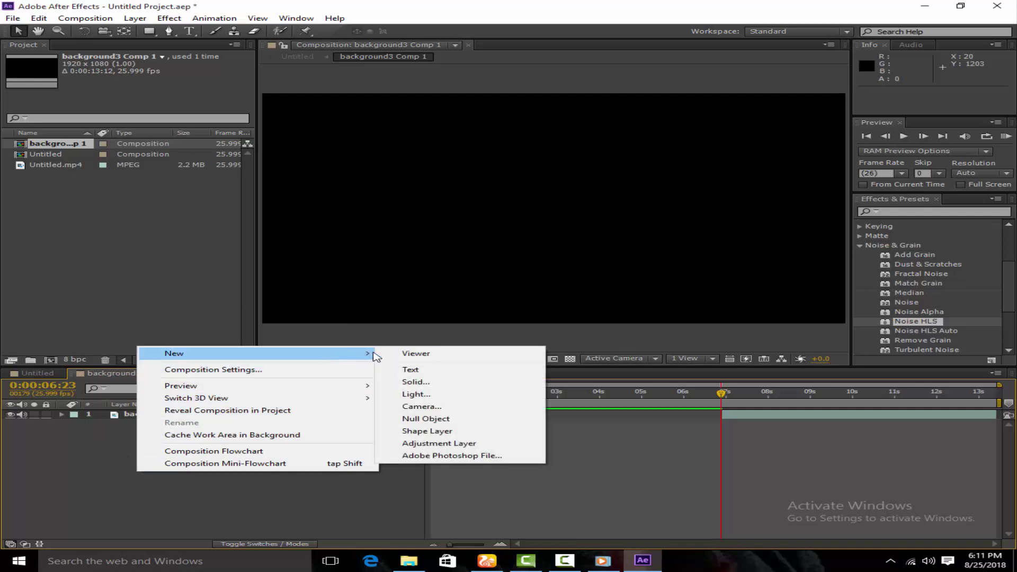
click(415, 382)
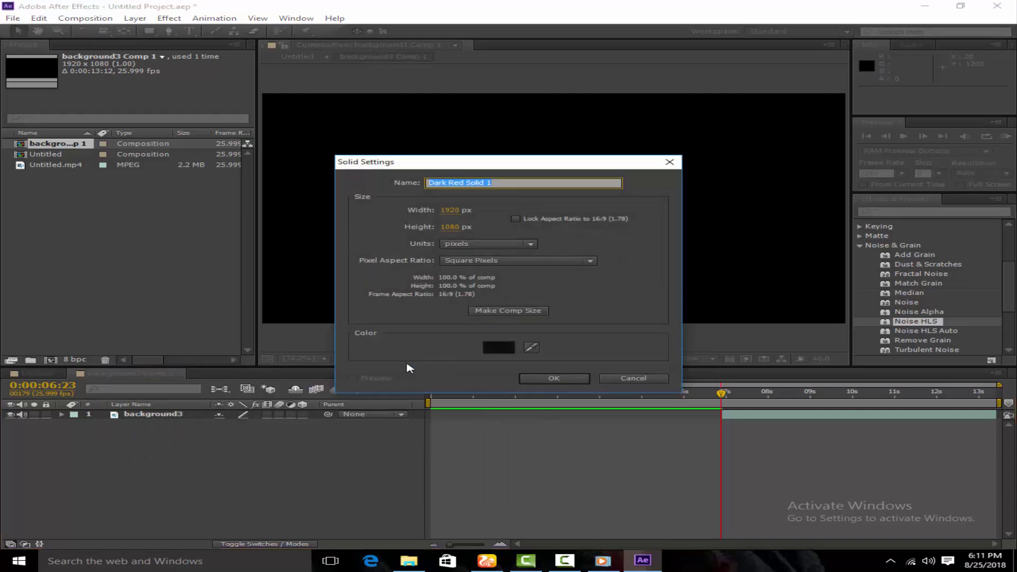
click(498, 348)
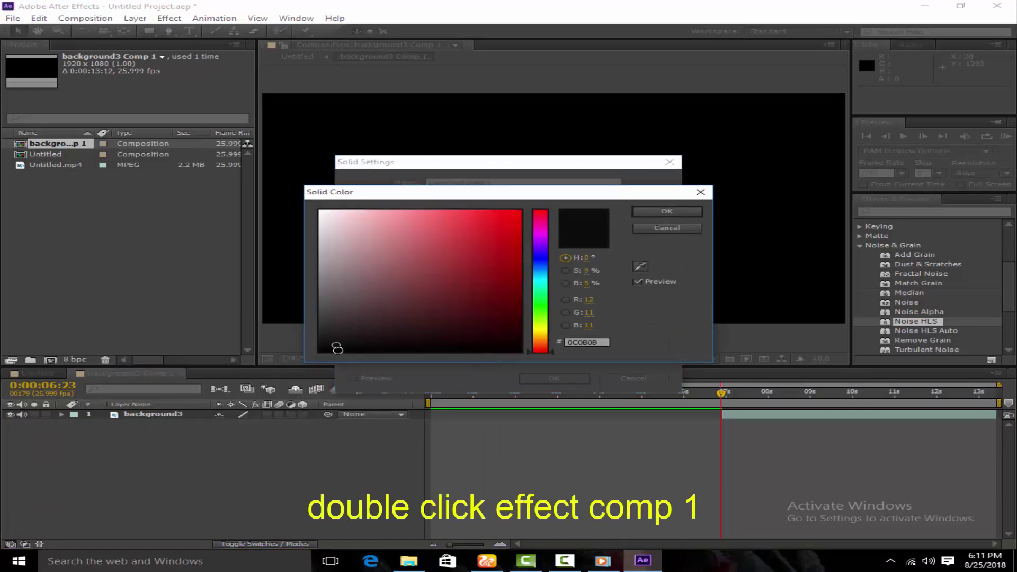
click(373, 350)
click(666, 212)
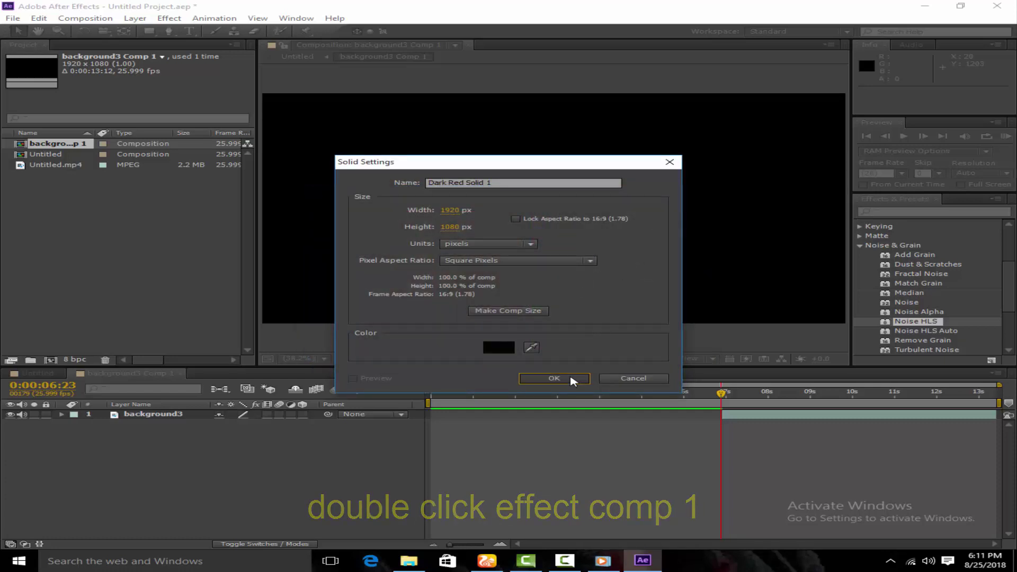
click(554, 378)
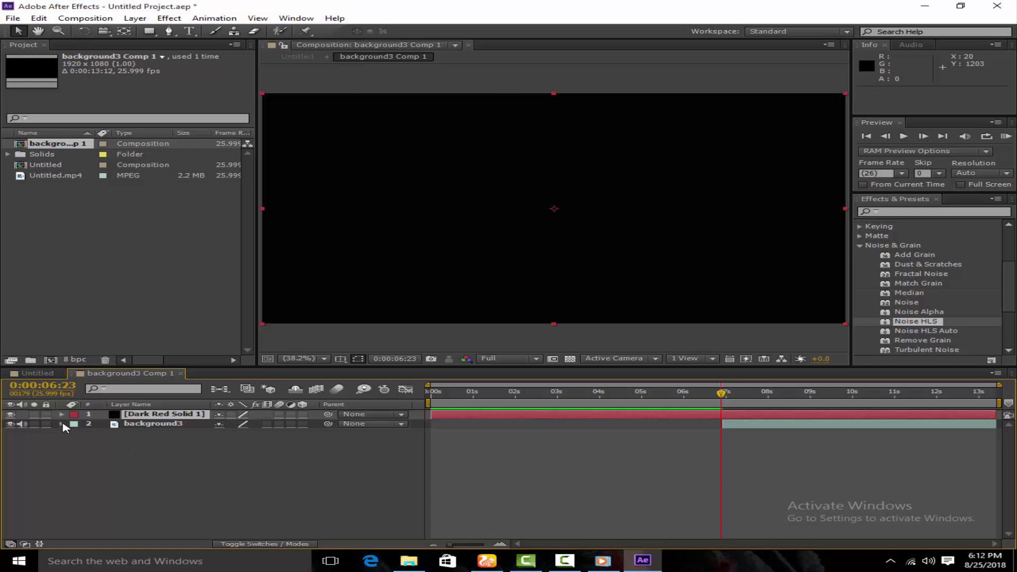
click(62, 424)
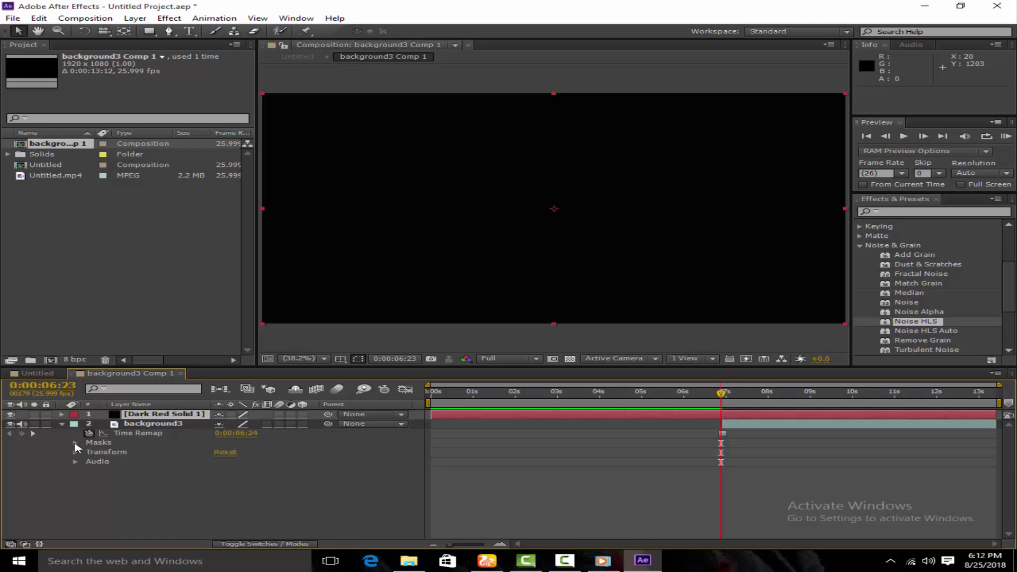
click(75, 443)
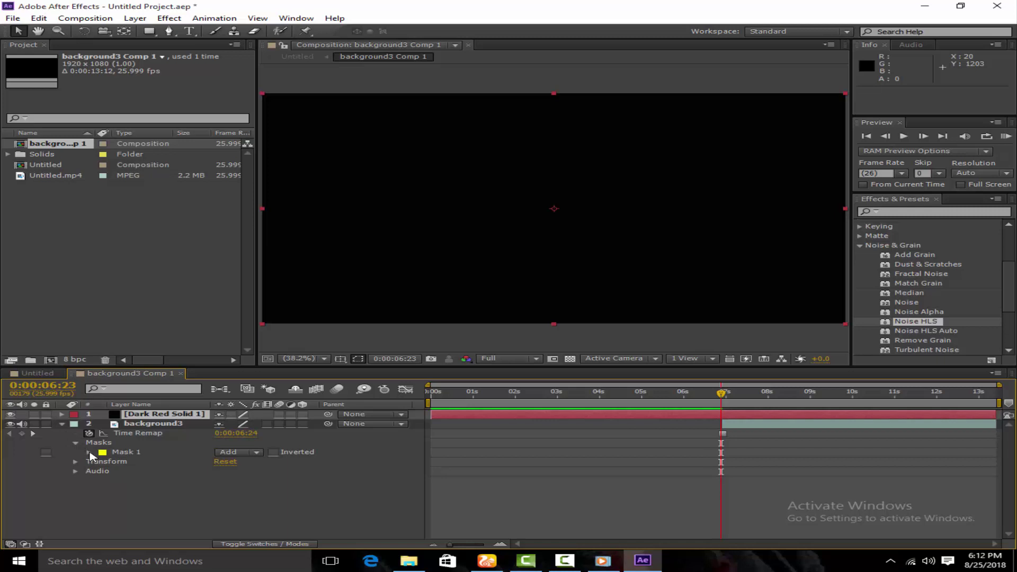
- Give background3's Mask 1 a 5-pixel feather and collapse its properties
click(89, 453)
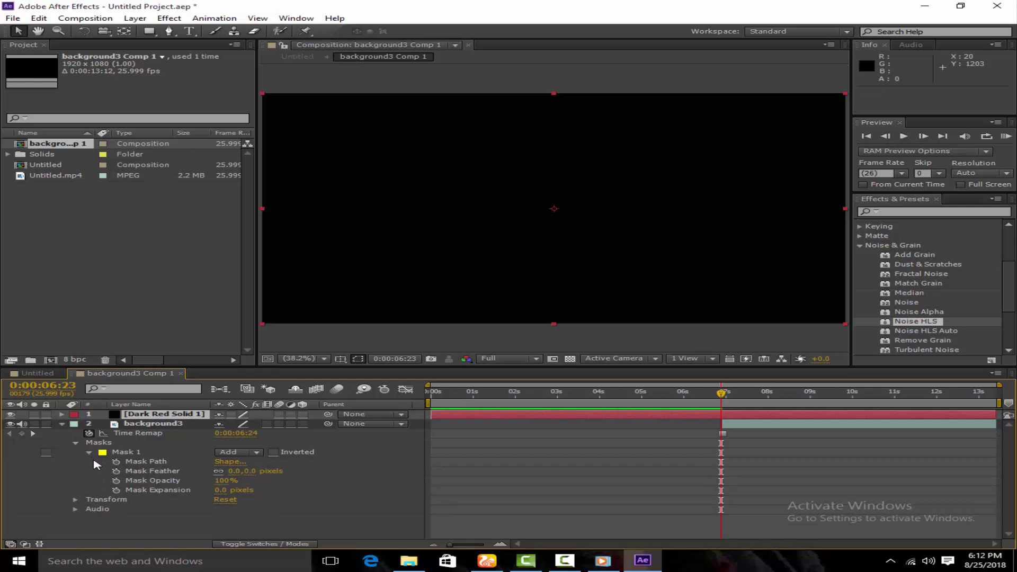
click(234, 471)
click(270, 474)
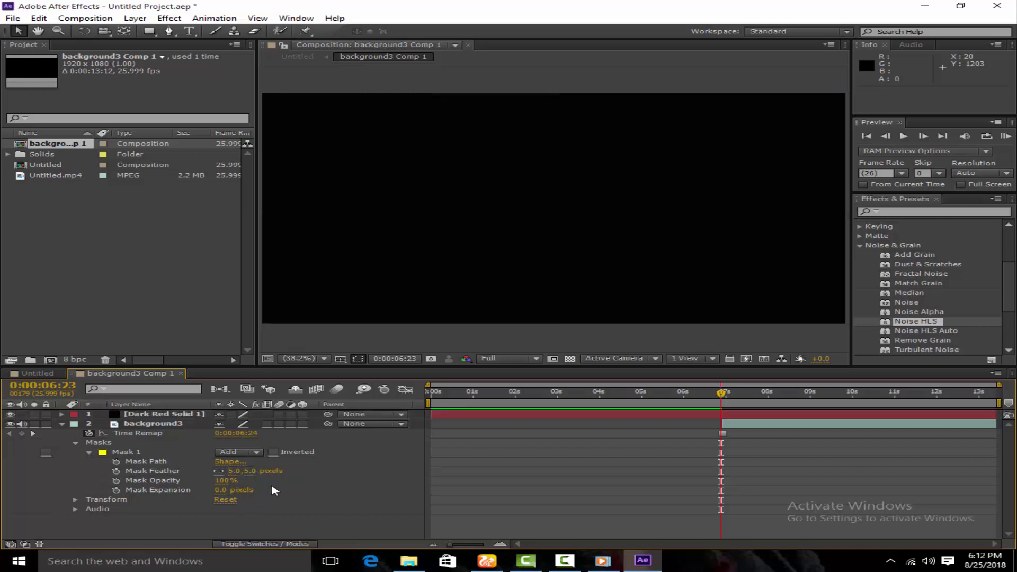
click(62, 423)
click(62, 423)
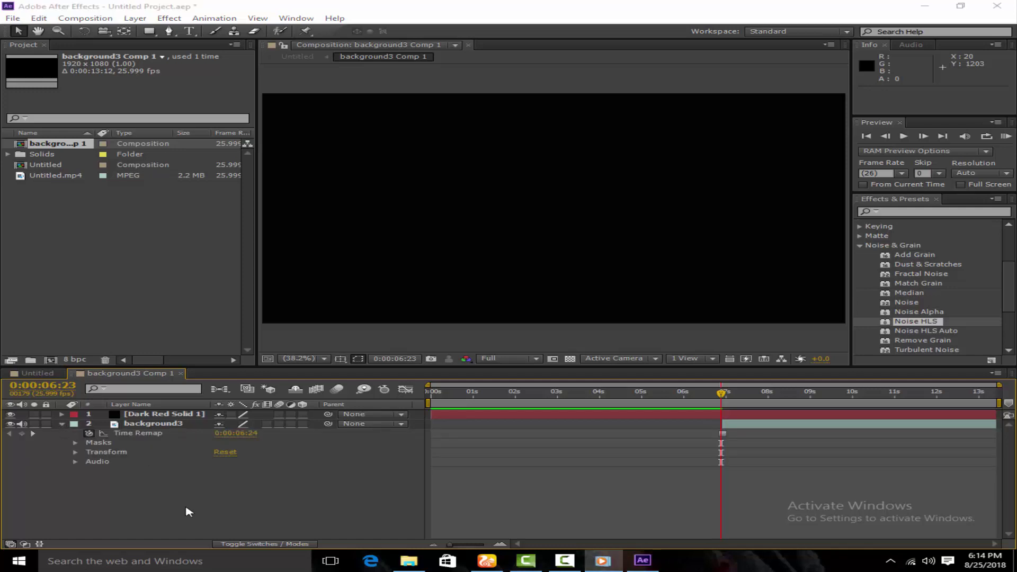
- Change Mask 1's outline colour to red FF003C
click(75, 443)
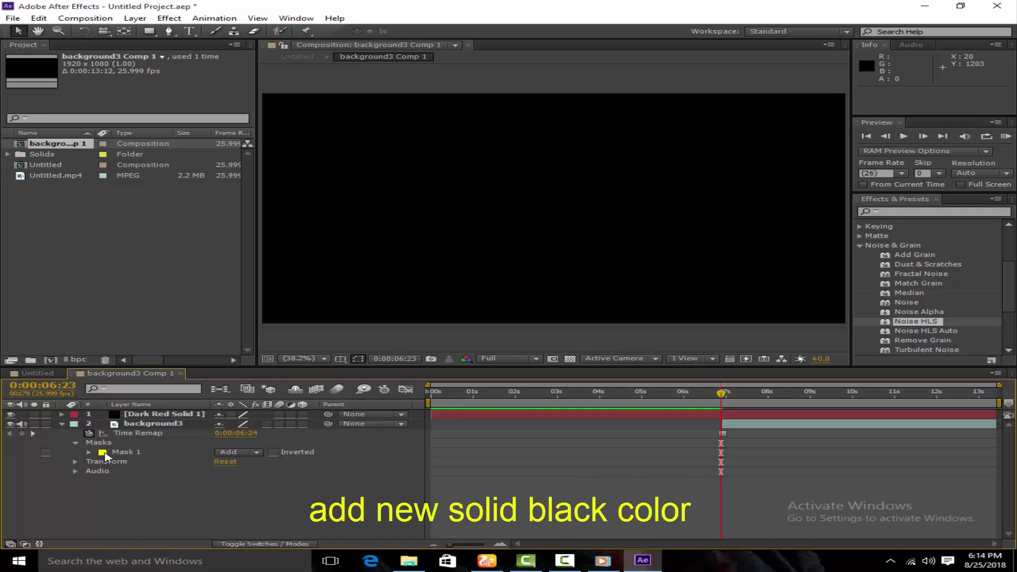
click(104, 454)
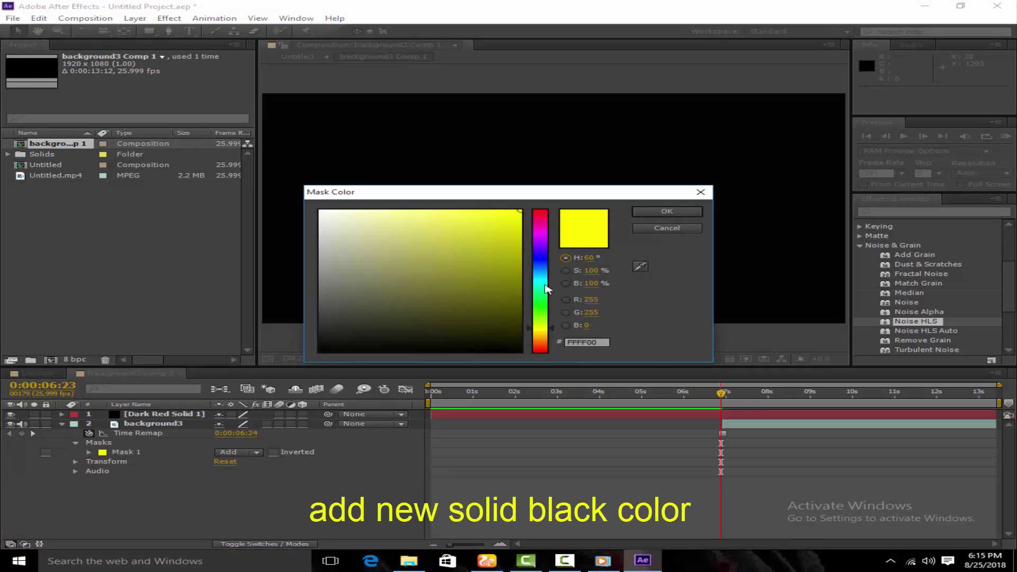
click(540, 214)
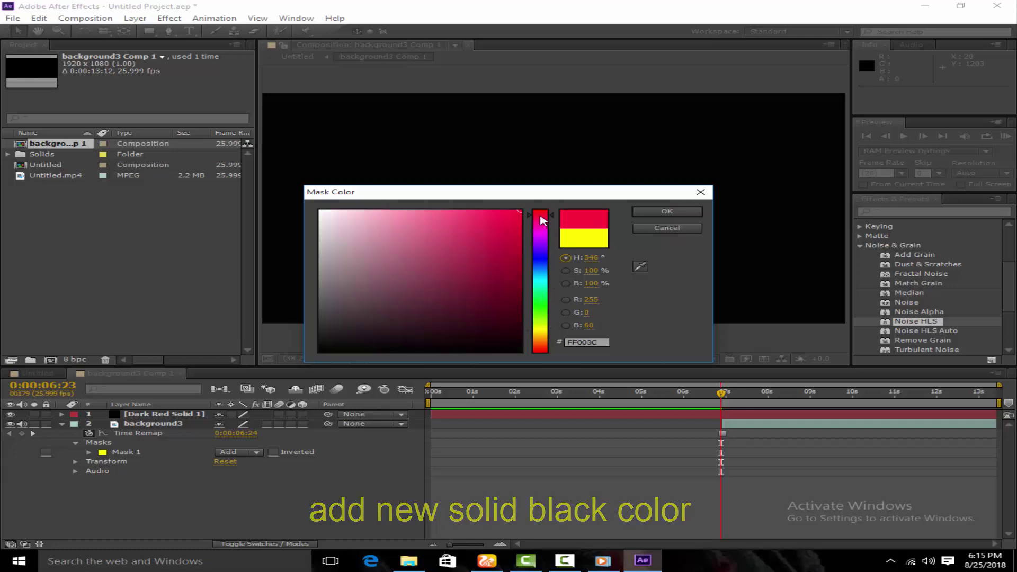
click(644, 213)
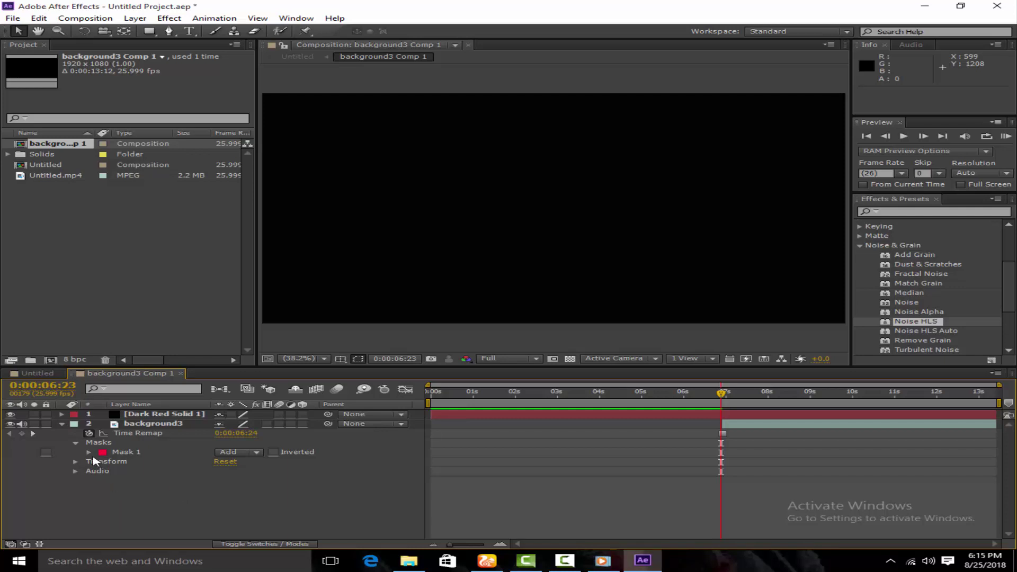
- Set Mask 1's feather to 5 pixels and select Dark Red Solid 1
click(89, 453)
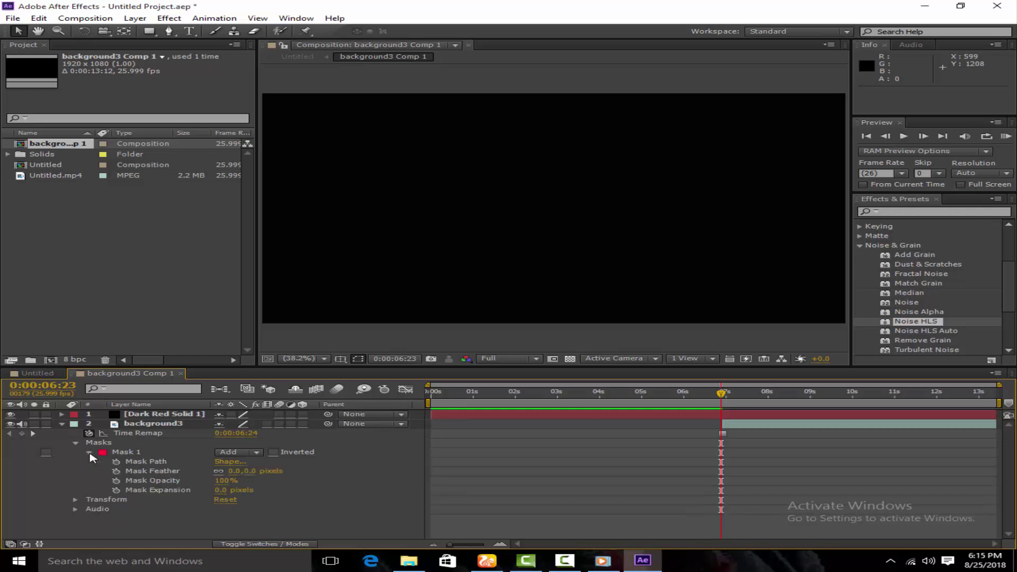
click(234, 472)
key(Return)
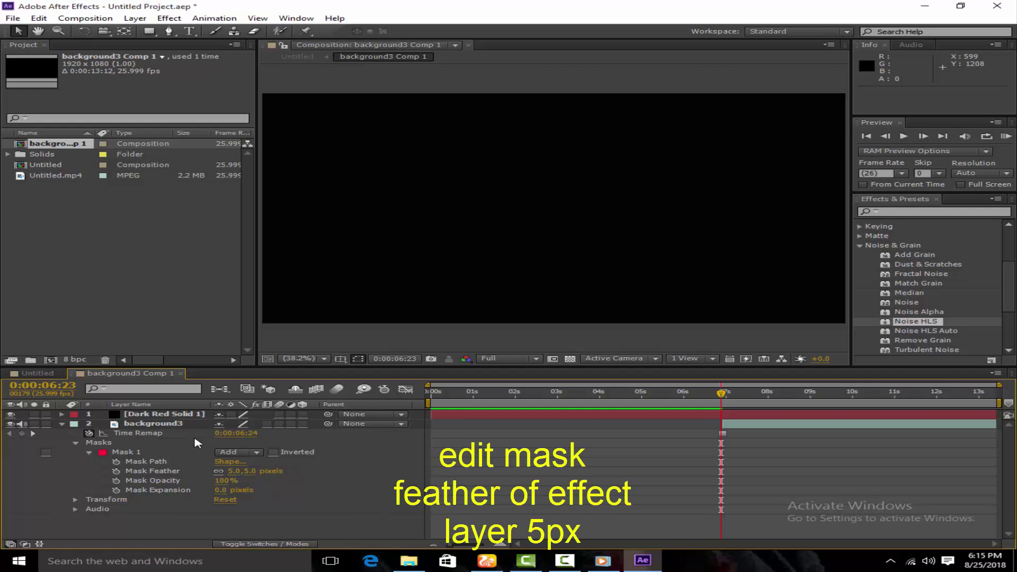
click(162, 415)
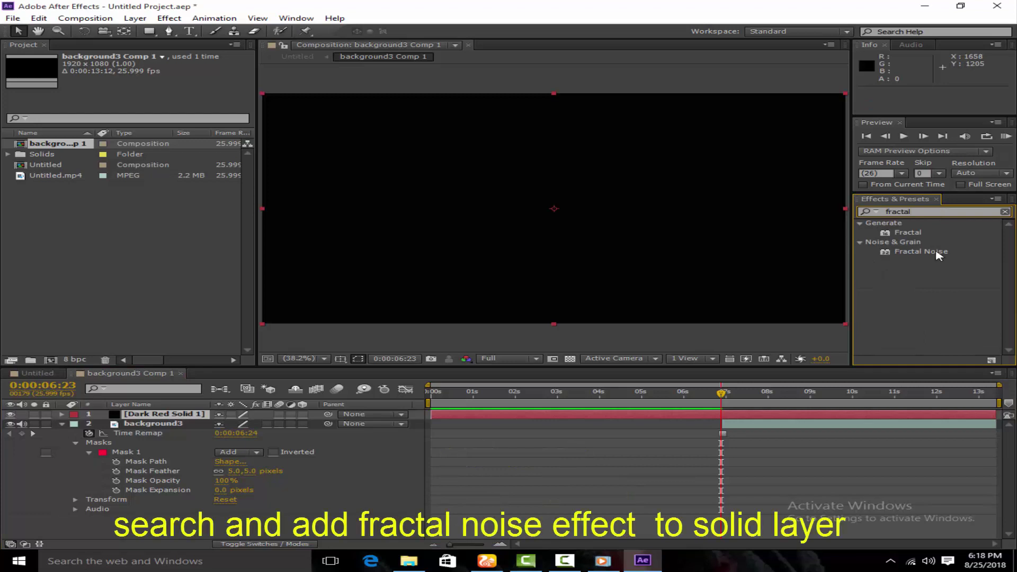
- Apply Fractal Noise to Dark Red Solid 1 as an inverted Swirly pattern
drag(934, 255, 187, 415)
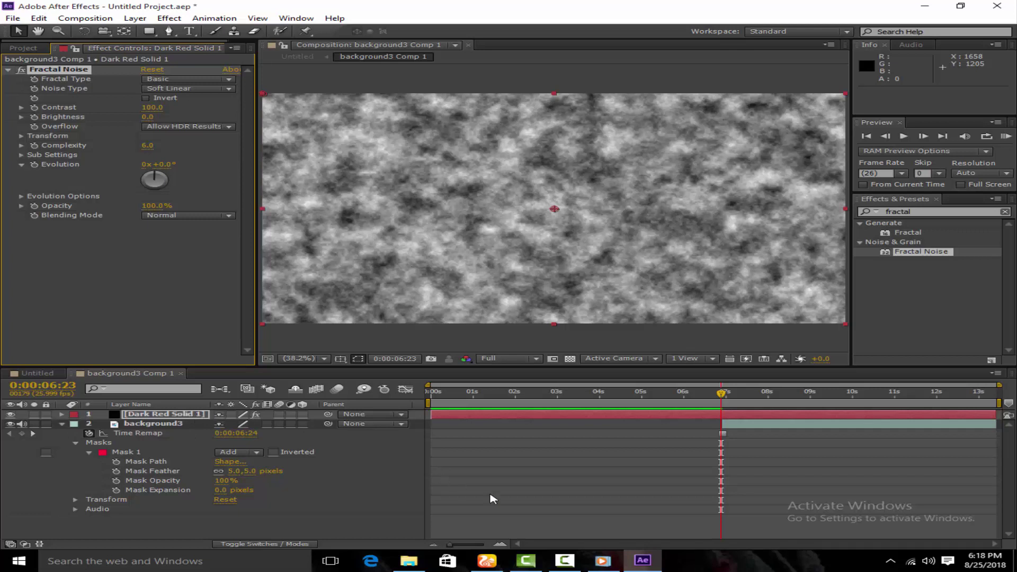
click(228, 80)
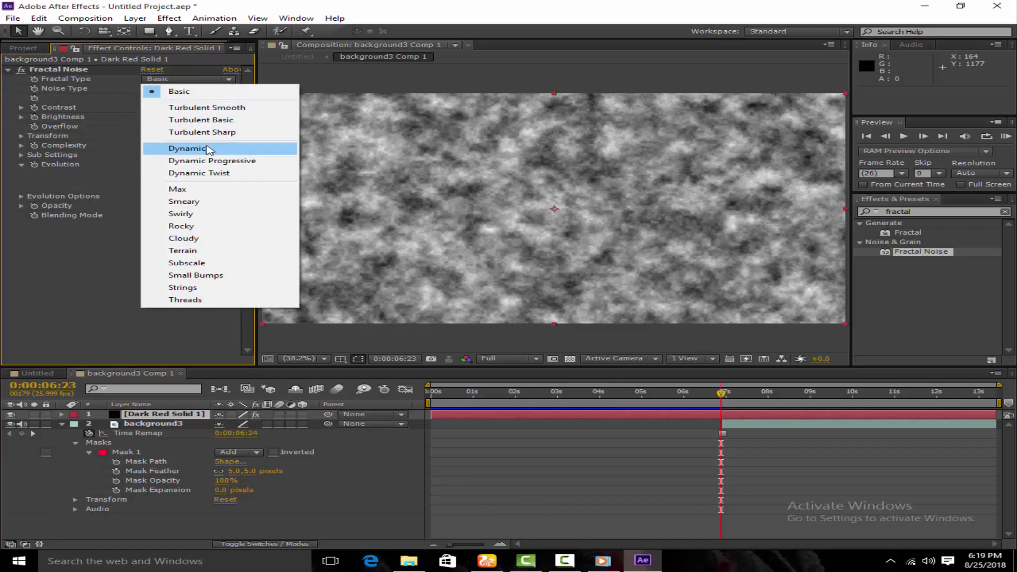
click(204, 213)
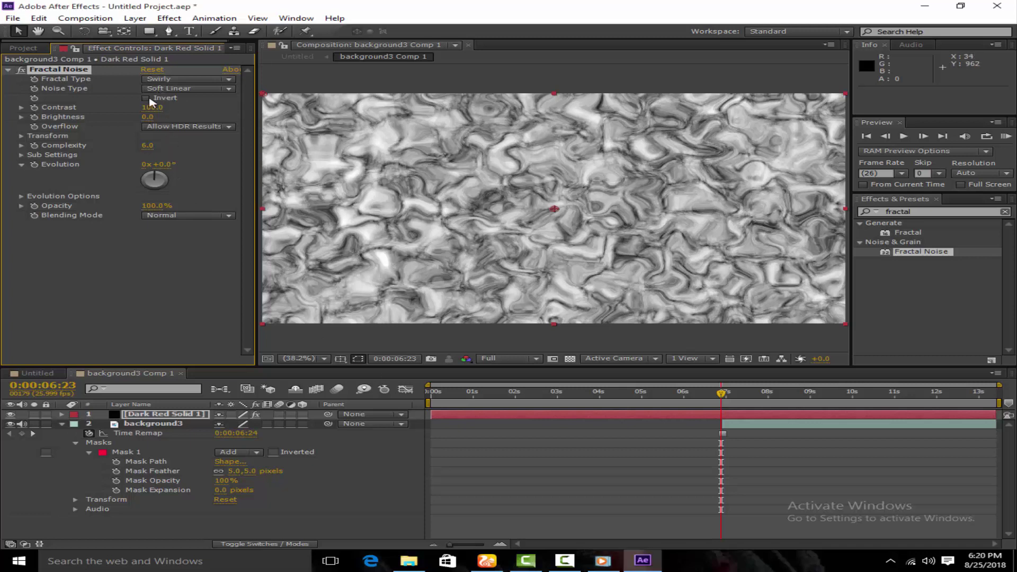
click(146, 98)
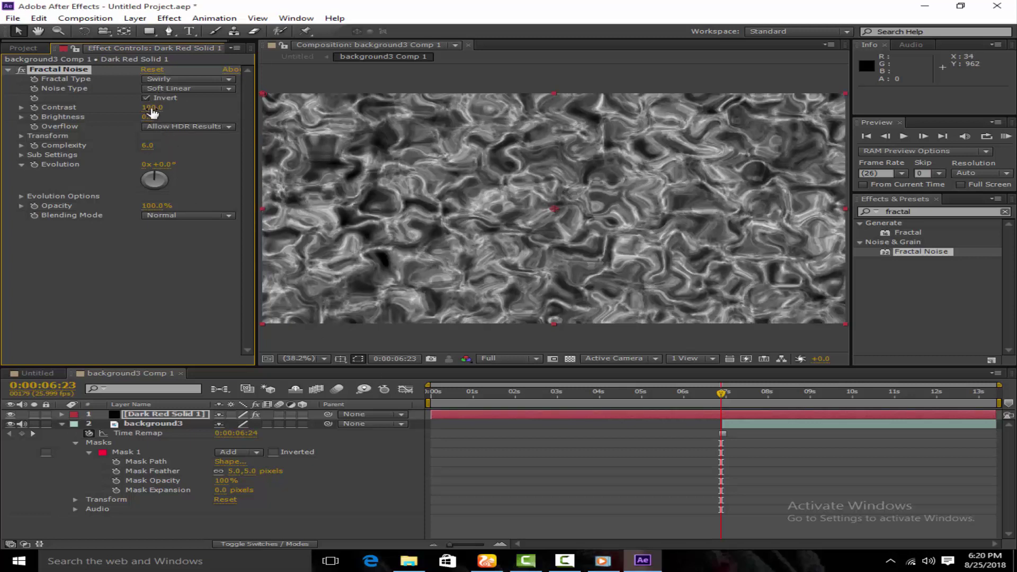
- Set noise contrast to 111, adjust brightness, and start the solid at 0:00:06:23
click(152, 108)
text(111)
key(Return)
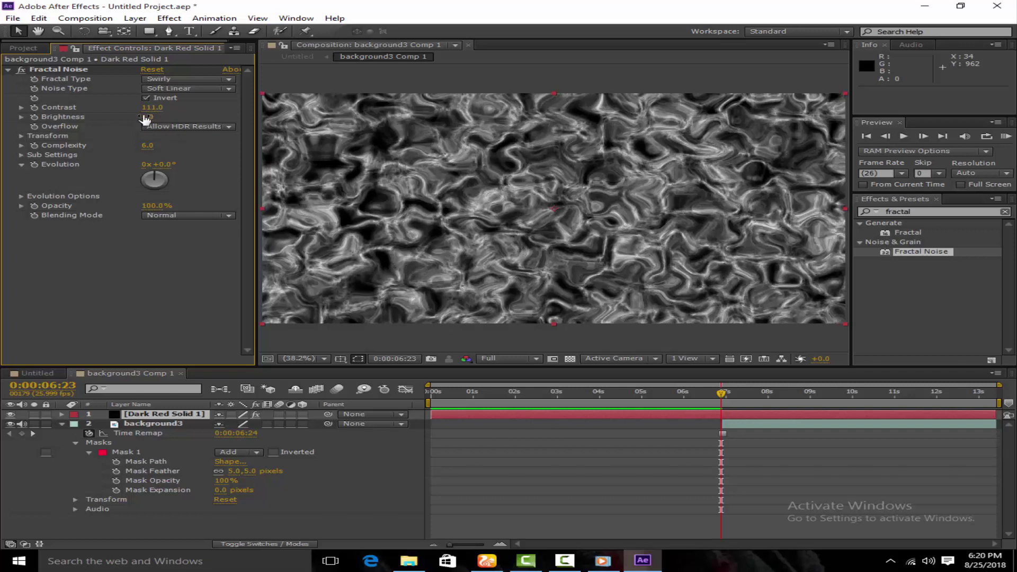
click(147, 117)
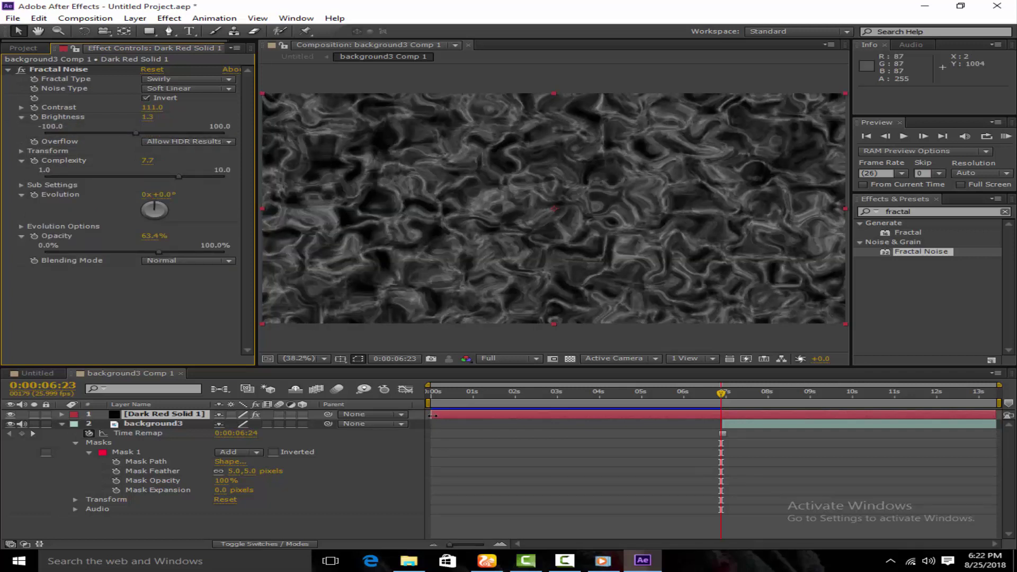
drag(442, 414, 723, 410)
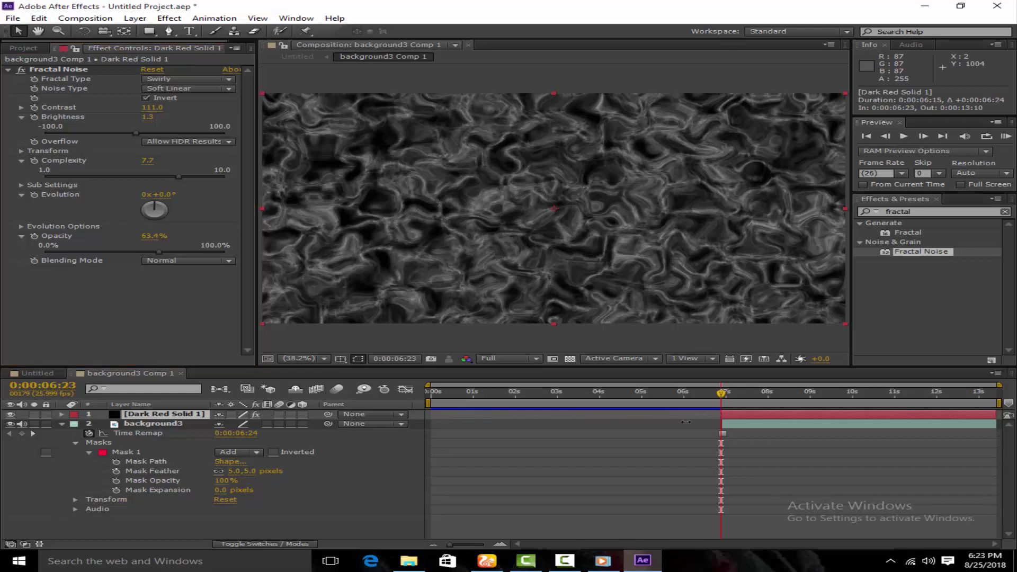
- Keyframe Fractal Noise's Offset Turbulence and paste background3's mask onto Dark Red Solid 1
click(61, 414)
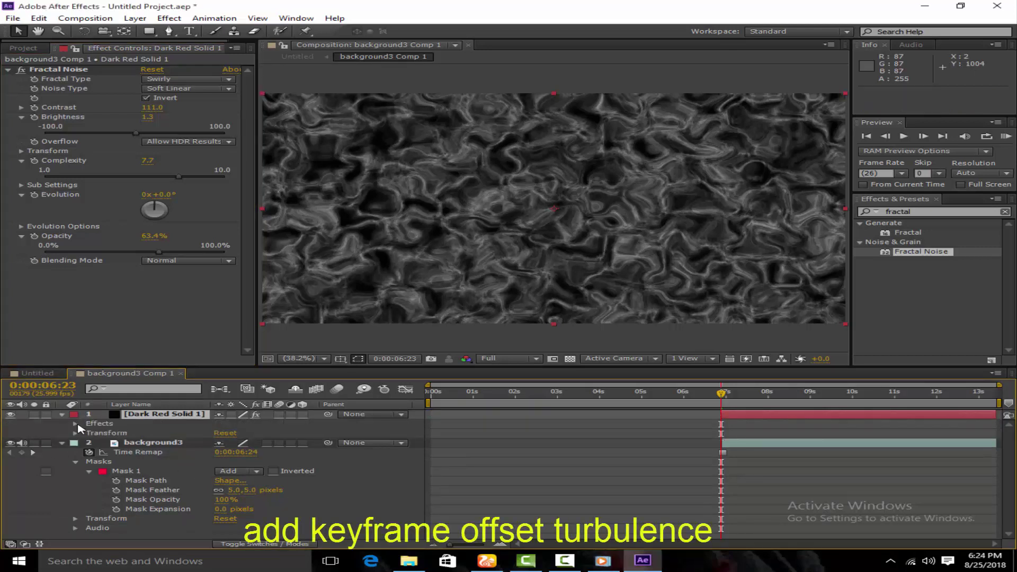
click(76, 423)
click(88, 433)
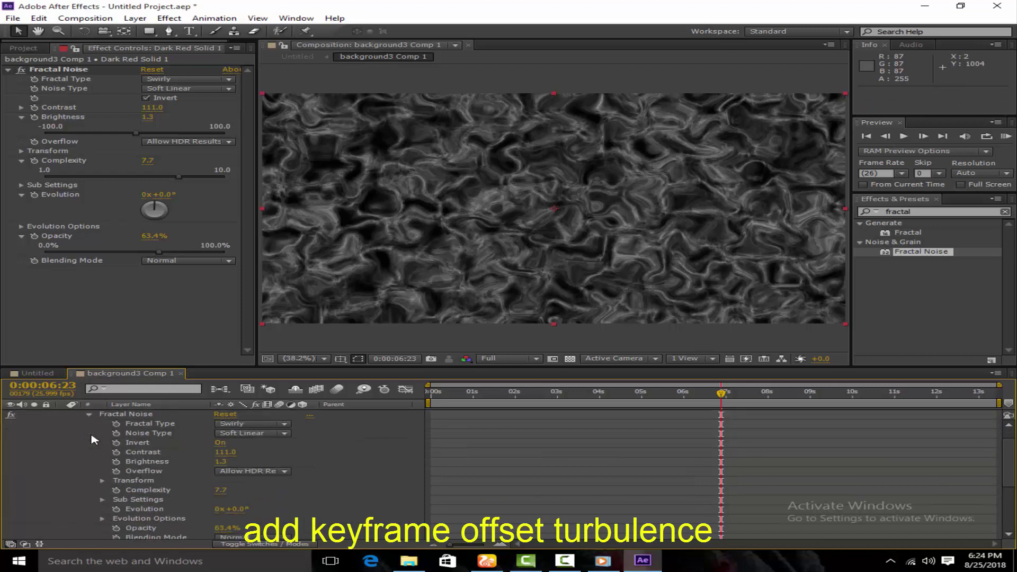
click(103, 481)
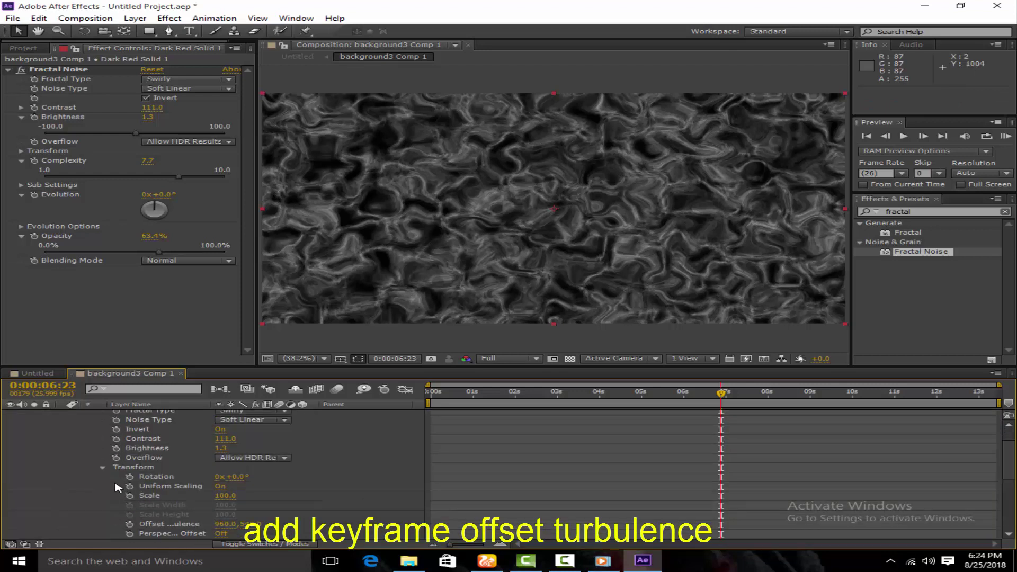
scroll(175, 476, down, 3)
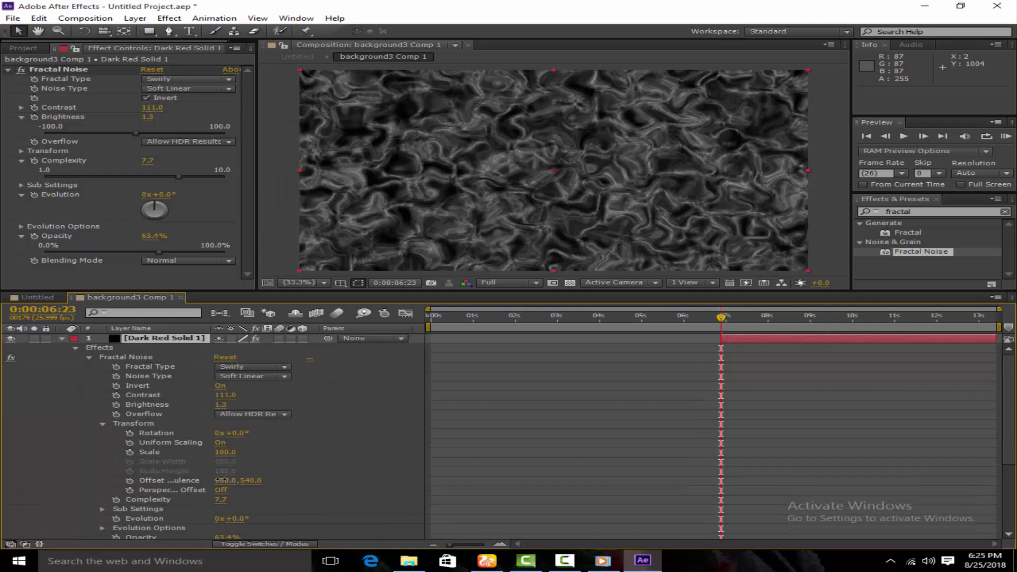
click(220, 481)
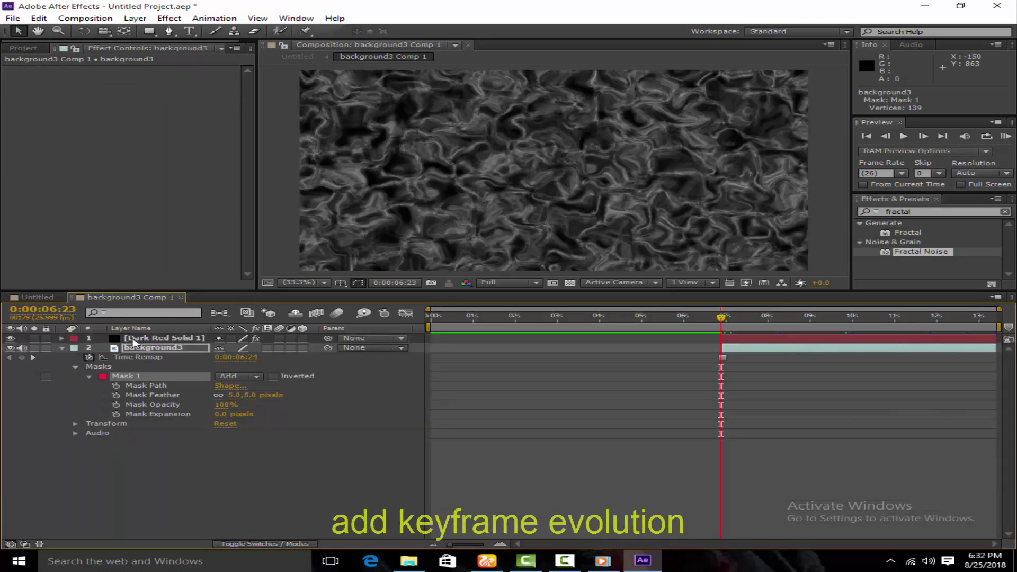
click(133, 339)
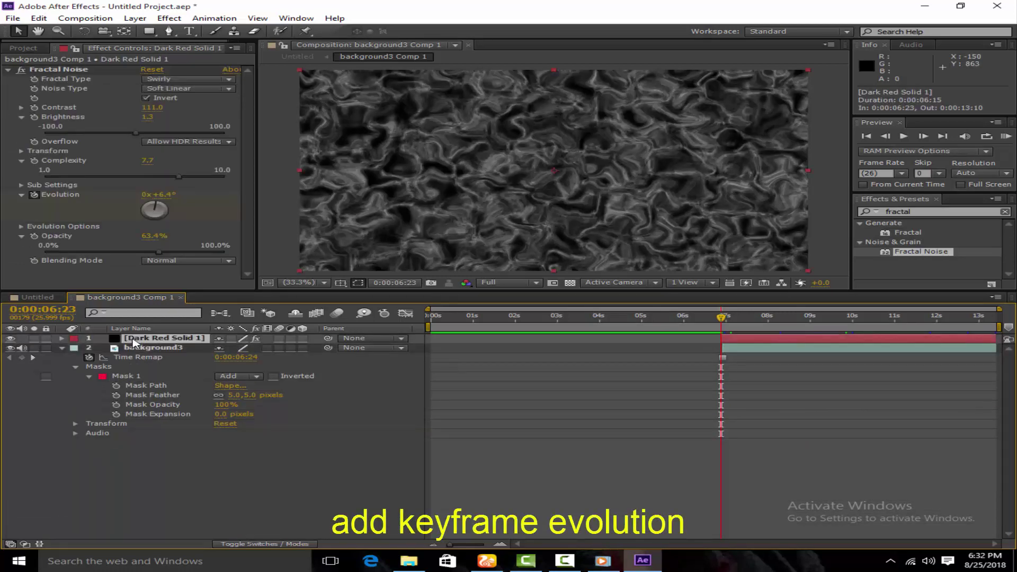
click(127, 346)
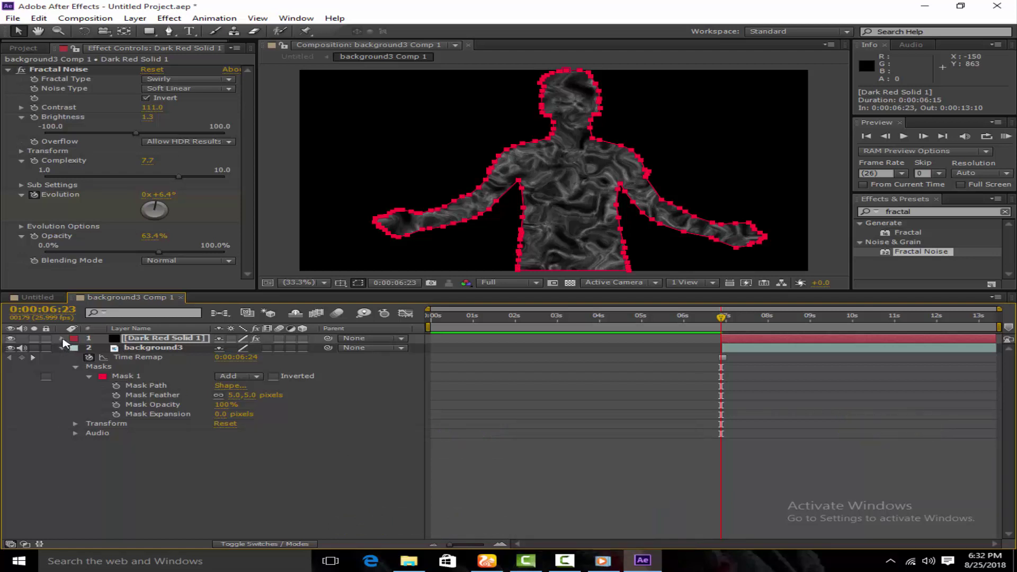
- Set Dark Red Solid 1's Mask 1 feather to 10 pixels
click(62, 338)
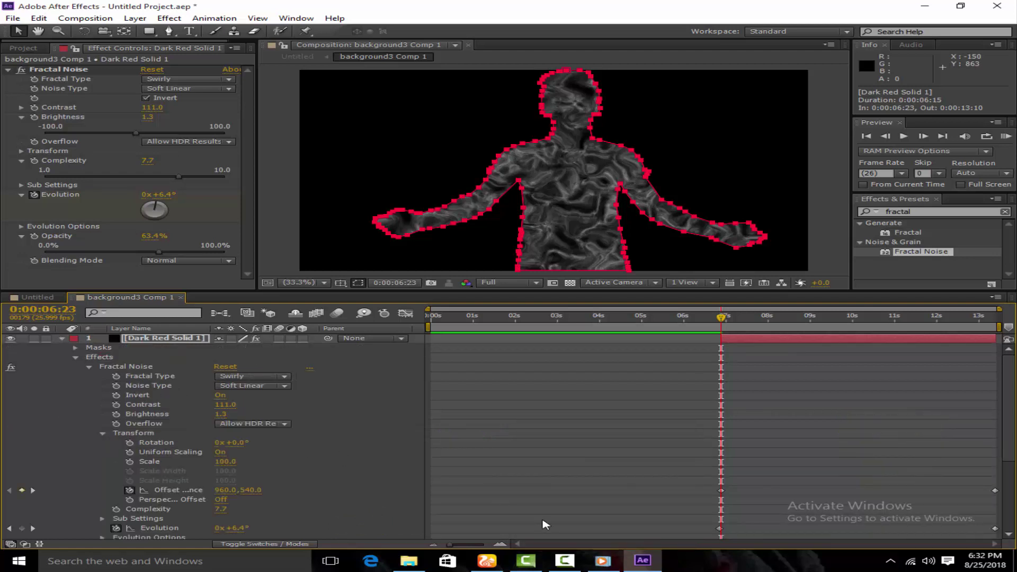
click(76, 348)
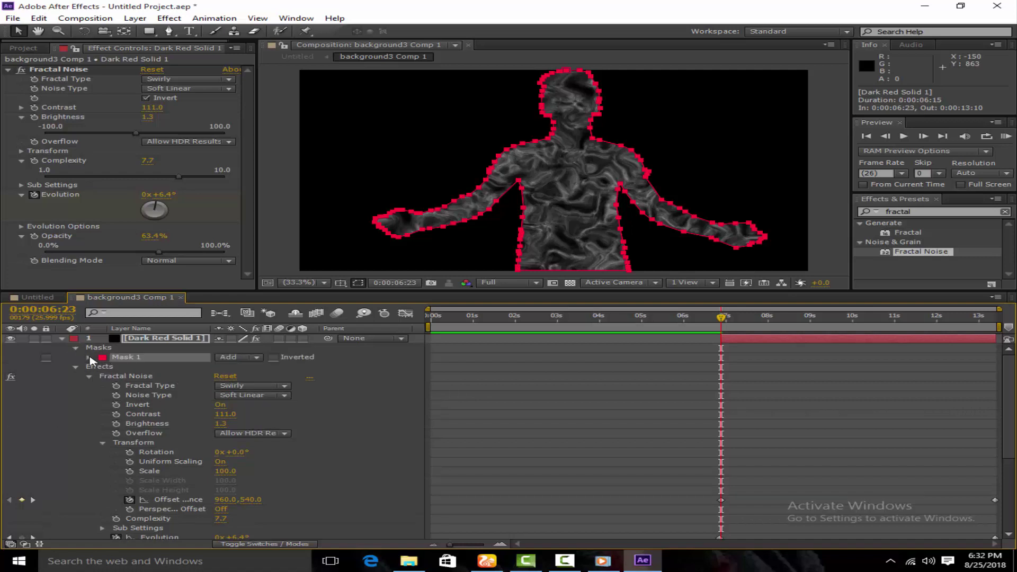
click(89, 358)
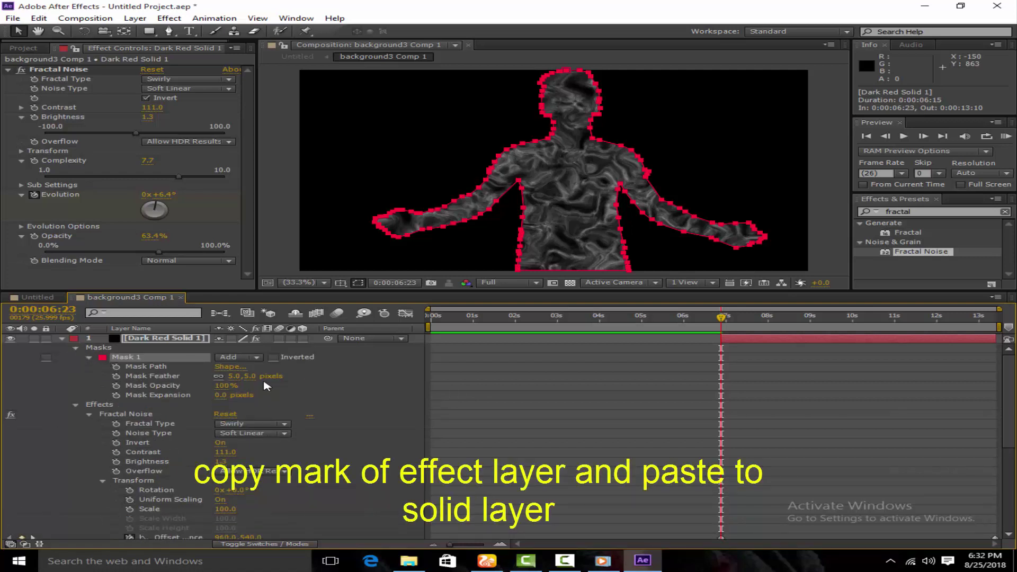
click(235, 376)
click(362, 413)
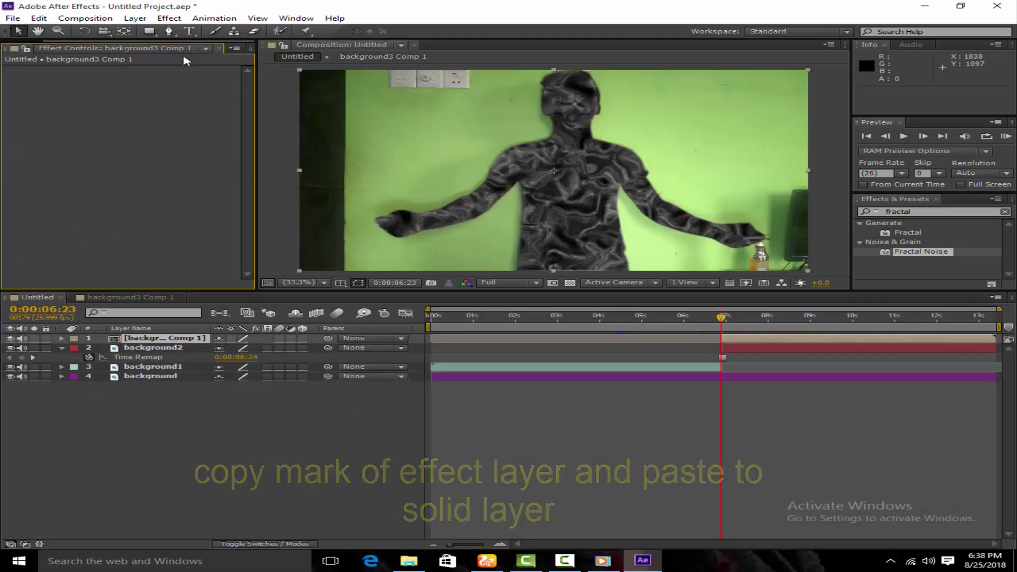
- Set the fractal layer's blending mode to Color Dodge
click(128, 19)
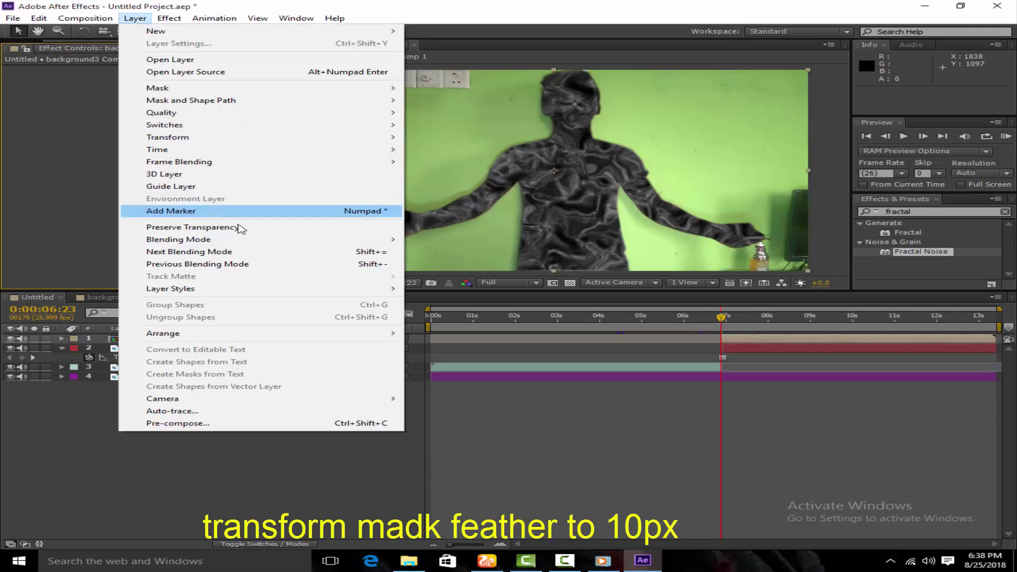
mouse_move(286, 240)
click(411, 239)
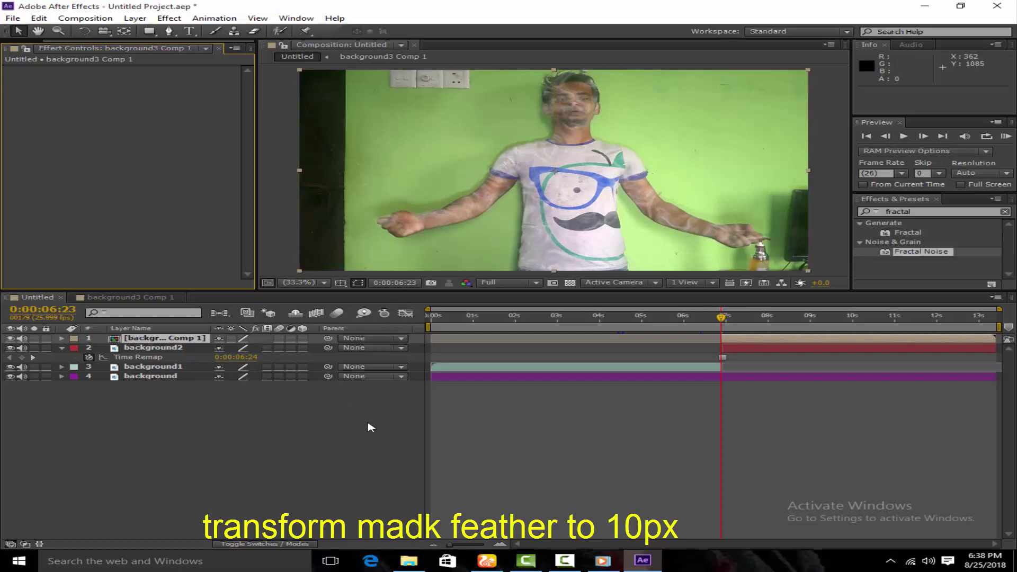
- Select the background layer and search the effects list for "dis"
click(154, 376)
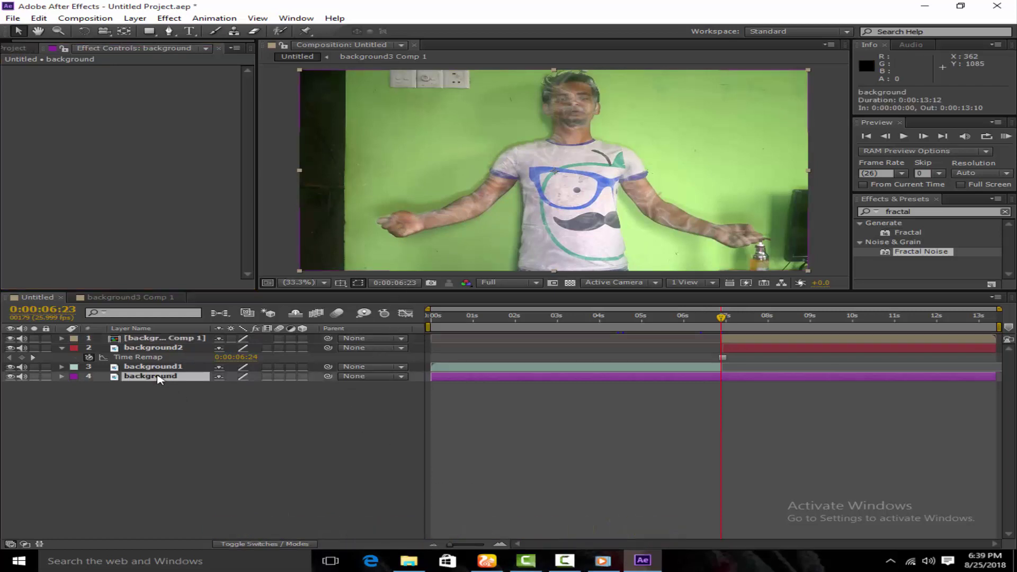
double_click(895, 211)
key(BackSpace)
text(d)
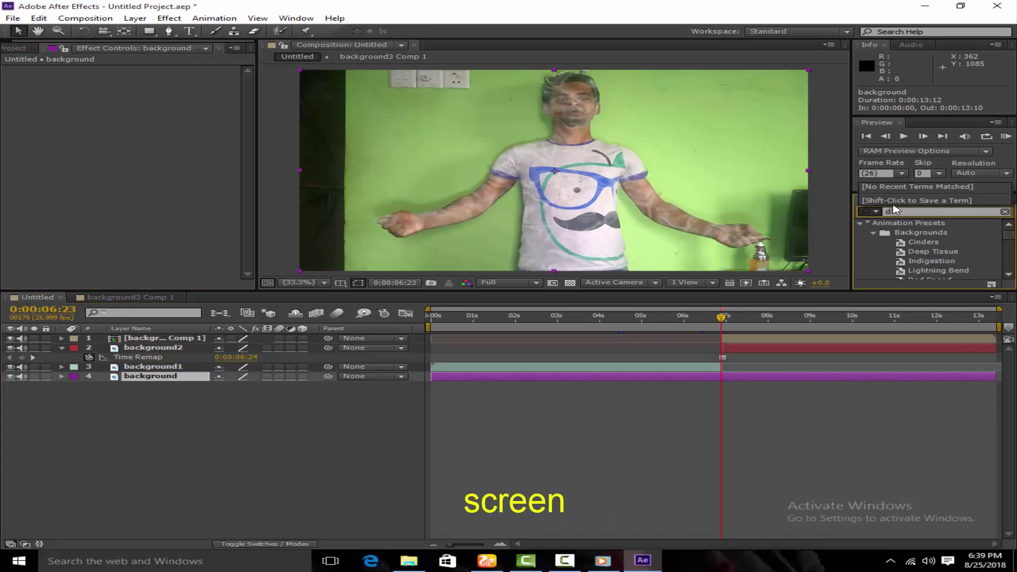
text(i)
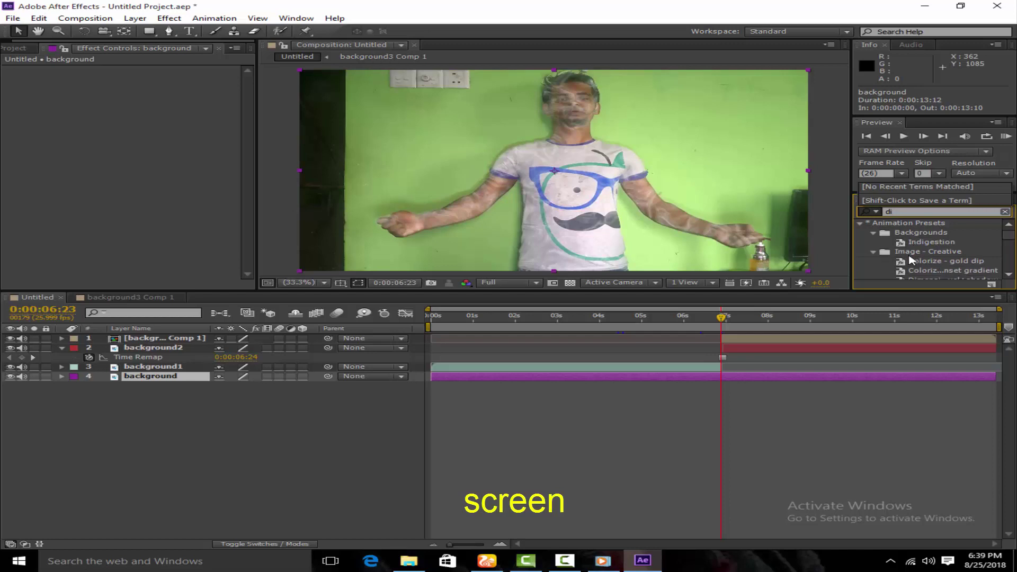
text(s)
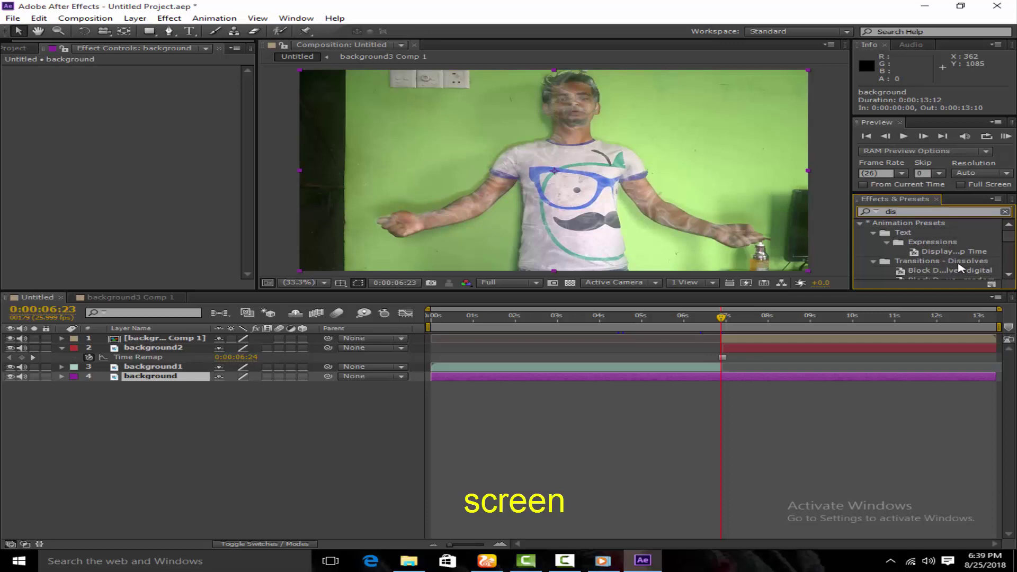
scroll(961, 263, down, 2)
scroll(958, 262, down, 2)
scroll(958, 262, down, 3)
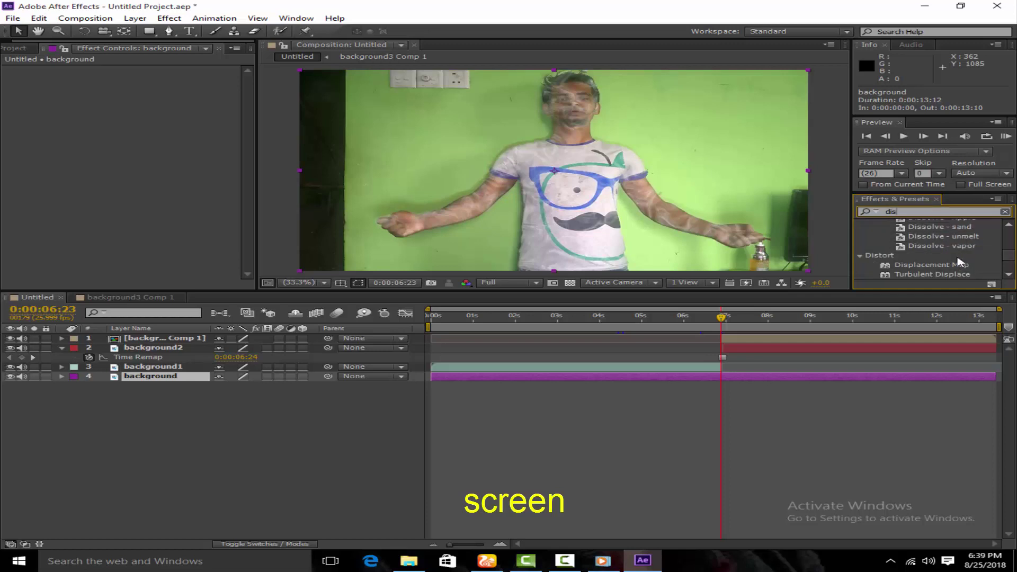
scroll(956, 261, down, 1)
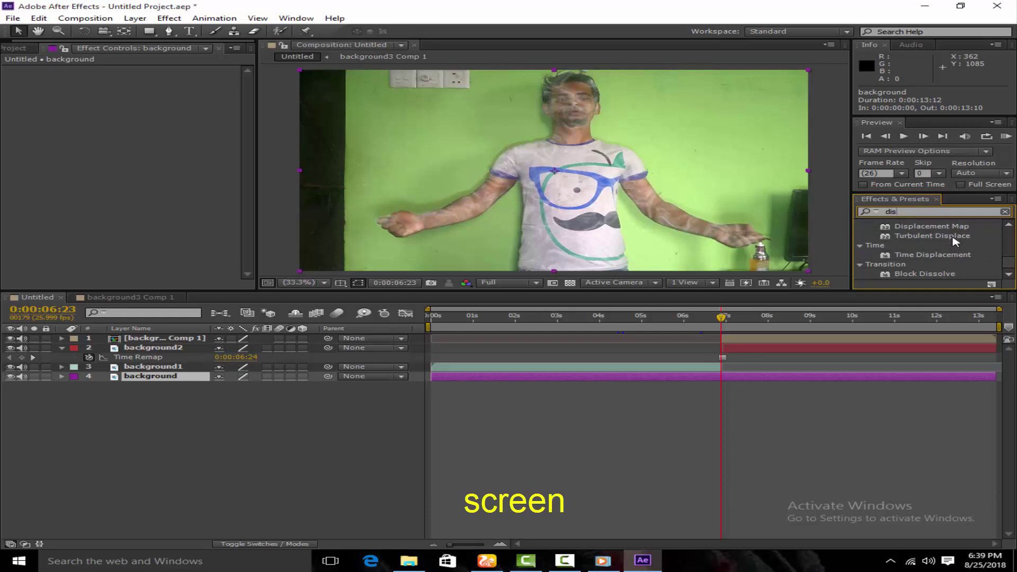
- Apply Displacement Map to the background layer using Luminance, with 50 horizontal and vertical max displacement
drag(937, 229, 162, 377)
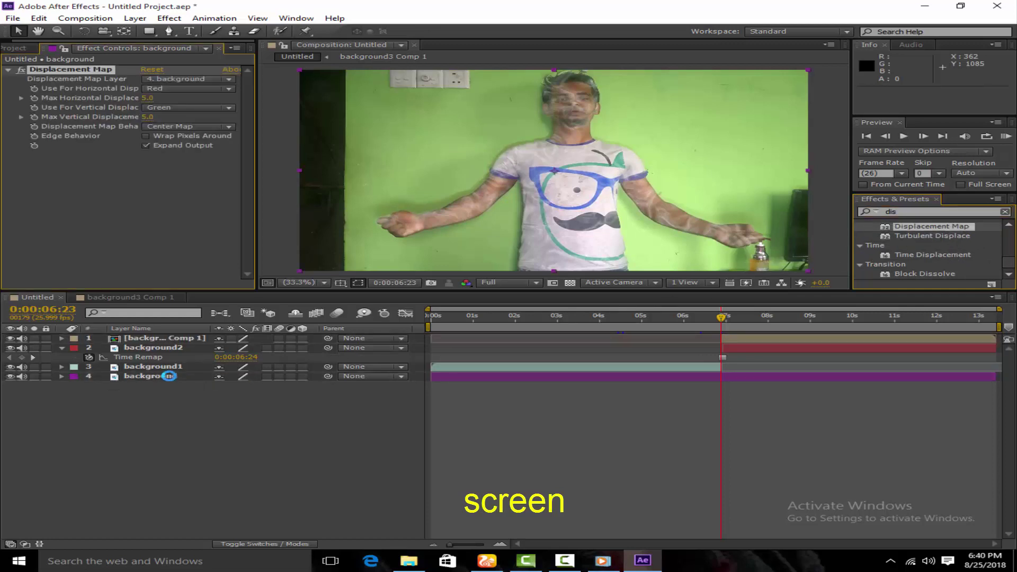
click(189, 89)
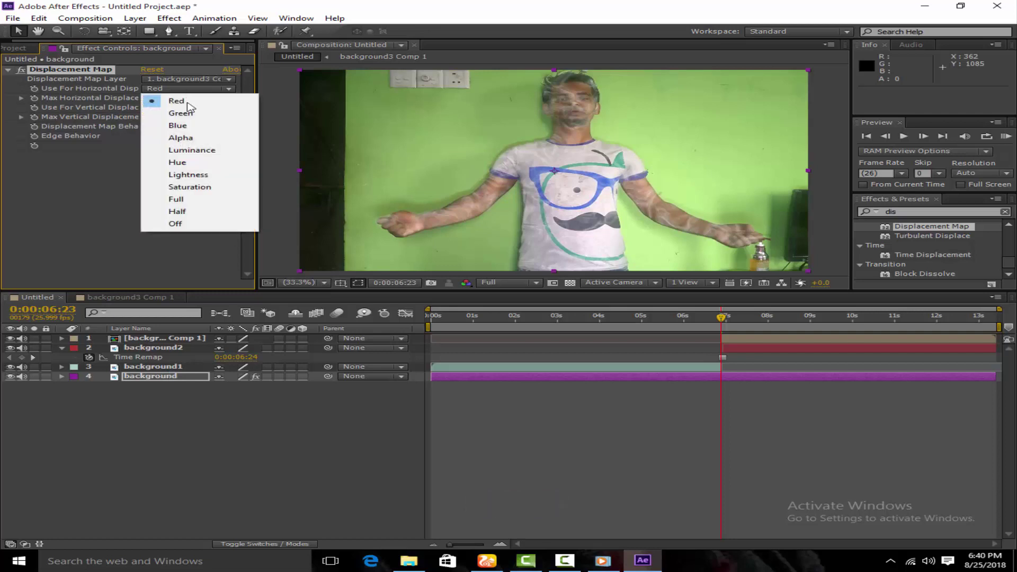
click(199, 152)
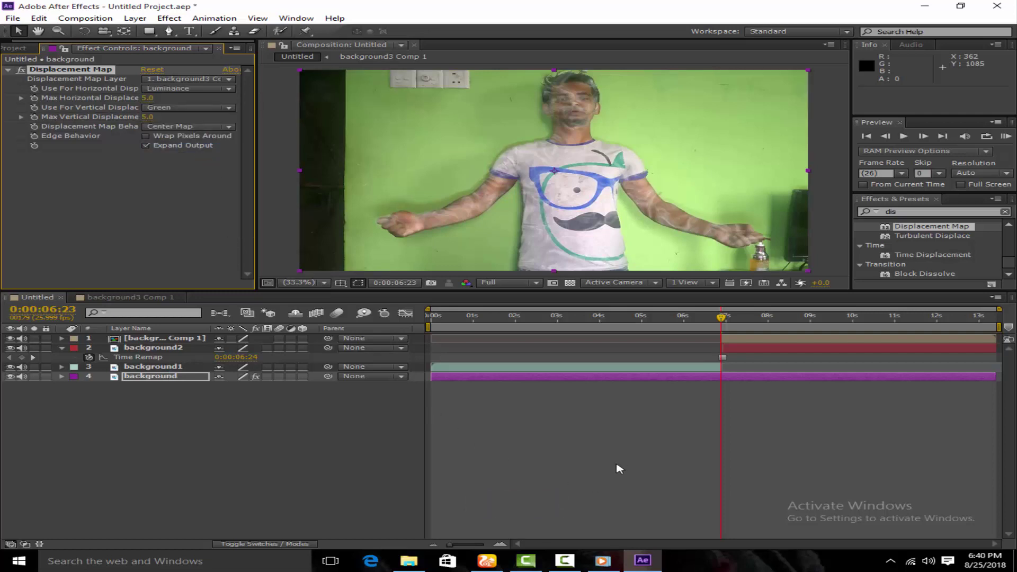
click(205, 158)
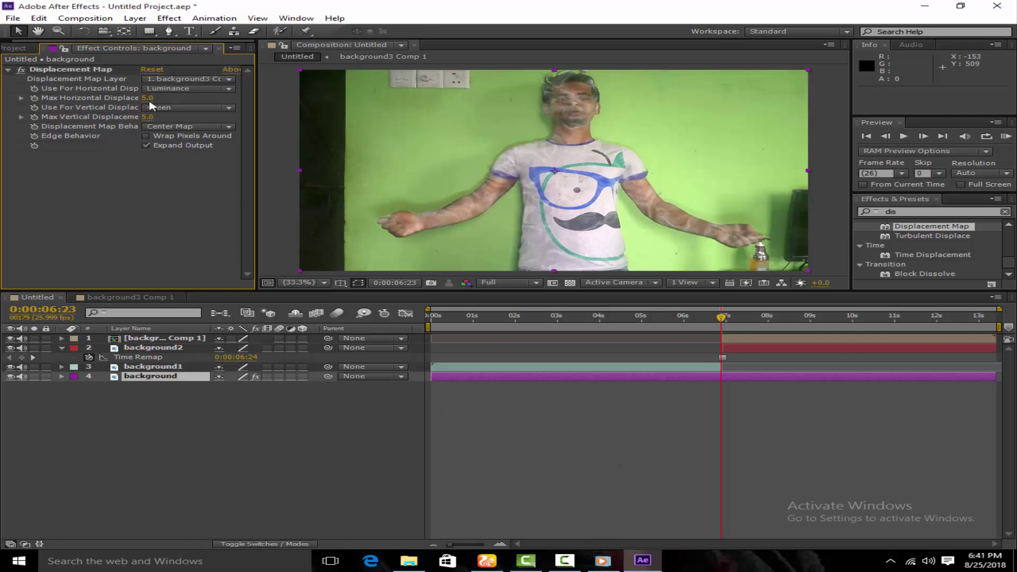
click(148, 99)
text(0)
key(Tab)
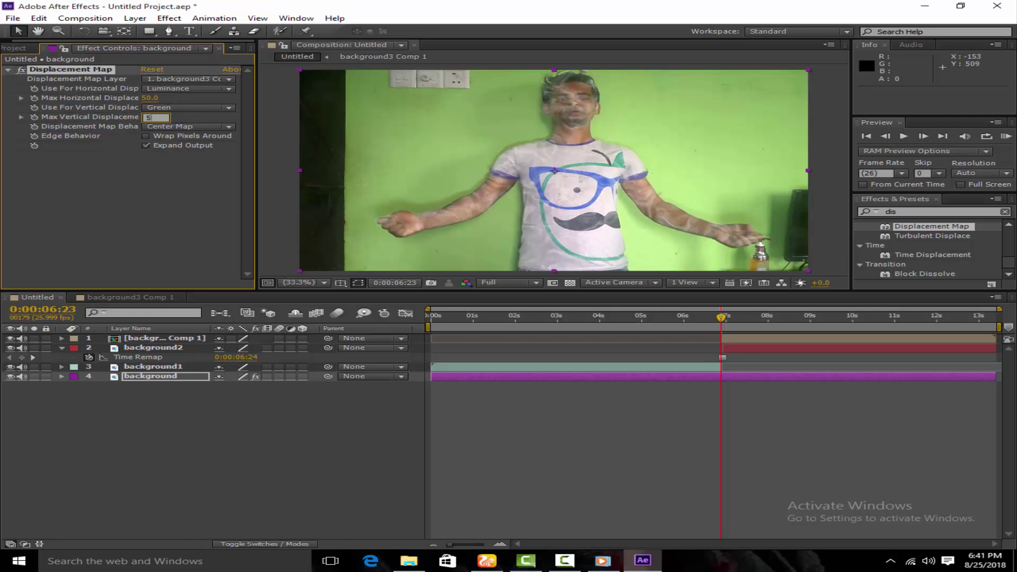
text(0.0)
click(177, 184)
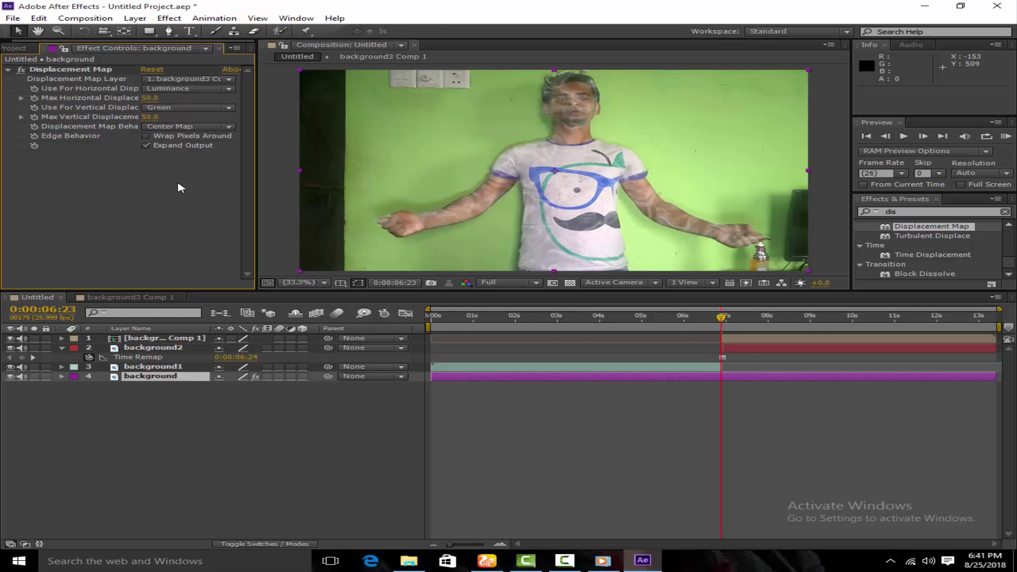
- Hide the top comp layer, toggling the background1 layer's visibility along the way
click(10, 338)
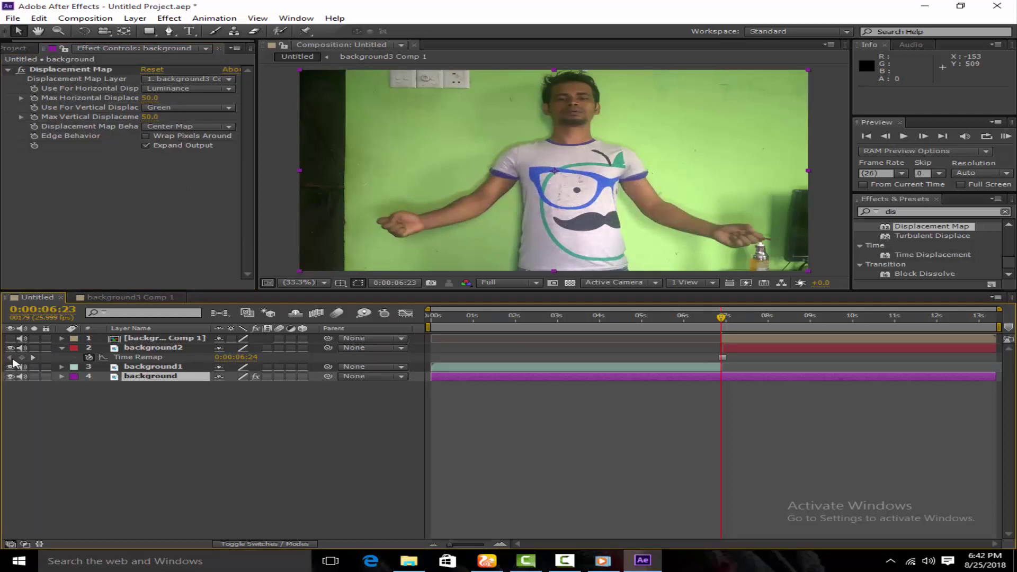
click(10, 366)
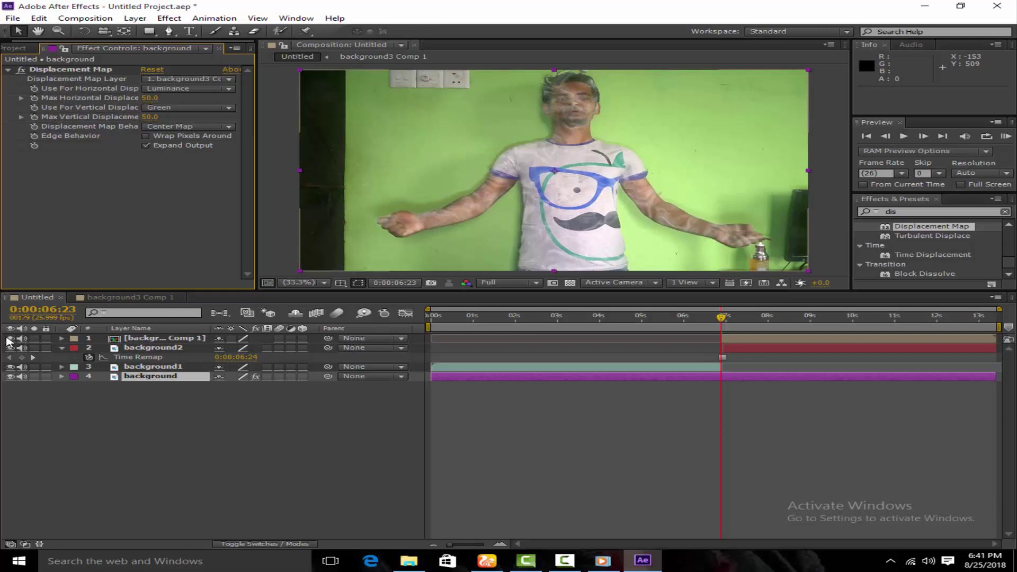
click(9, 338)
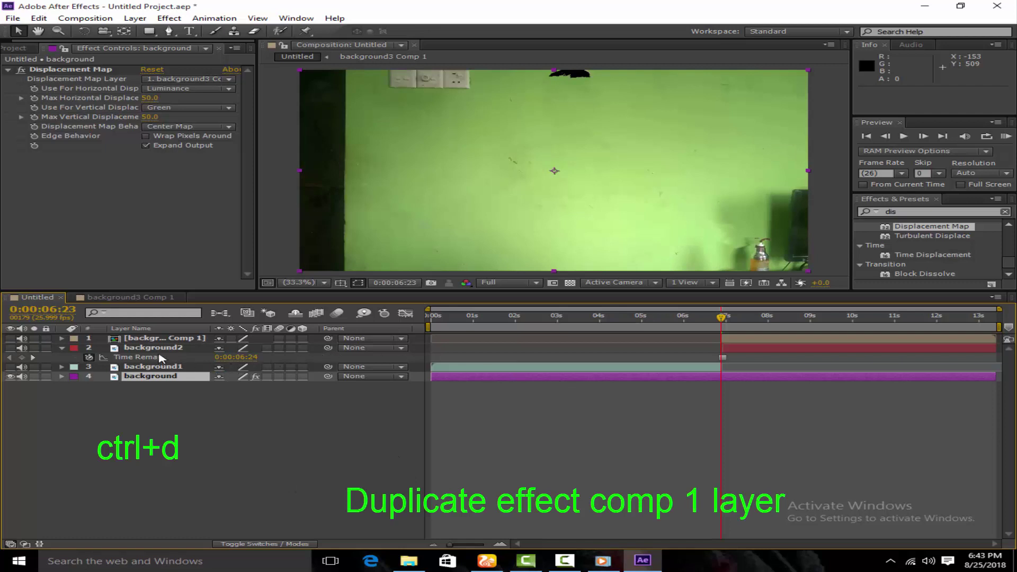
- Duplicate the top comp layer, rename it 'background3 Comp23 1', and make it visible
click(170, 341)
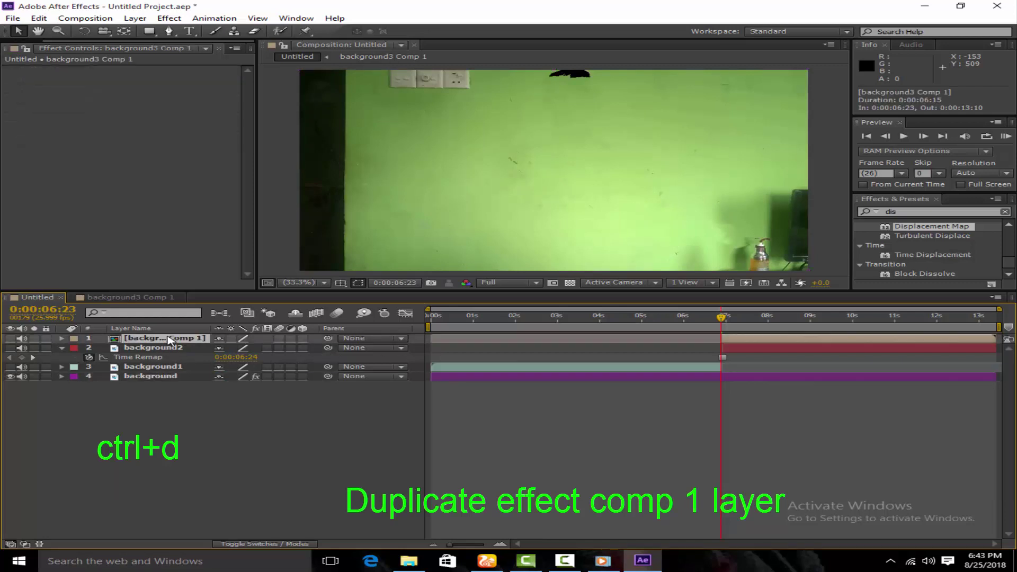
key(ctrl+d)
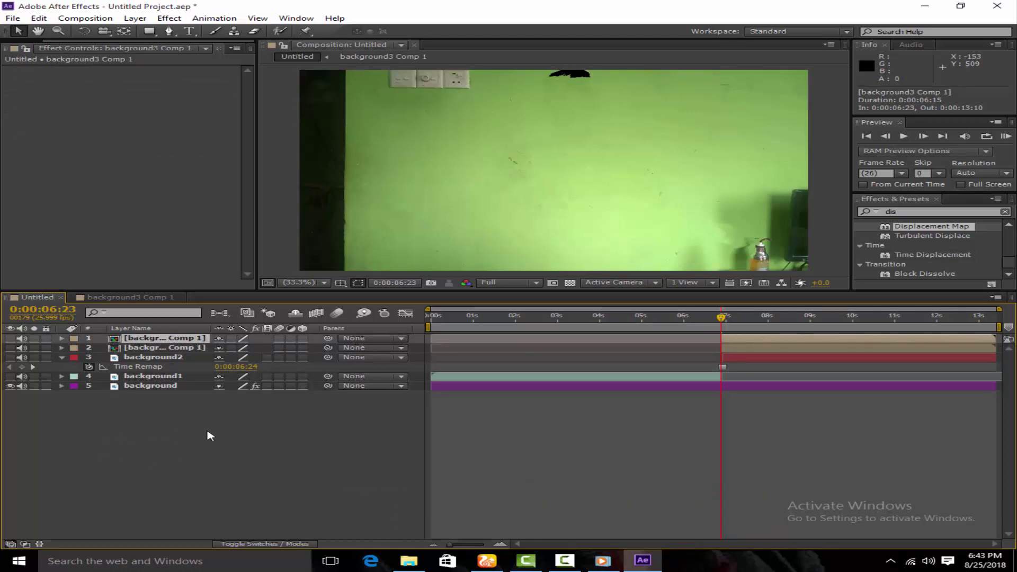
key(Return)
text(background3 Comp23 1)
key(Return)
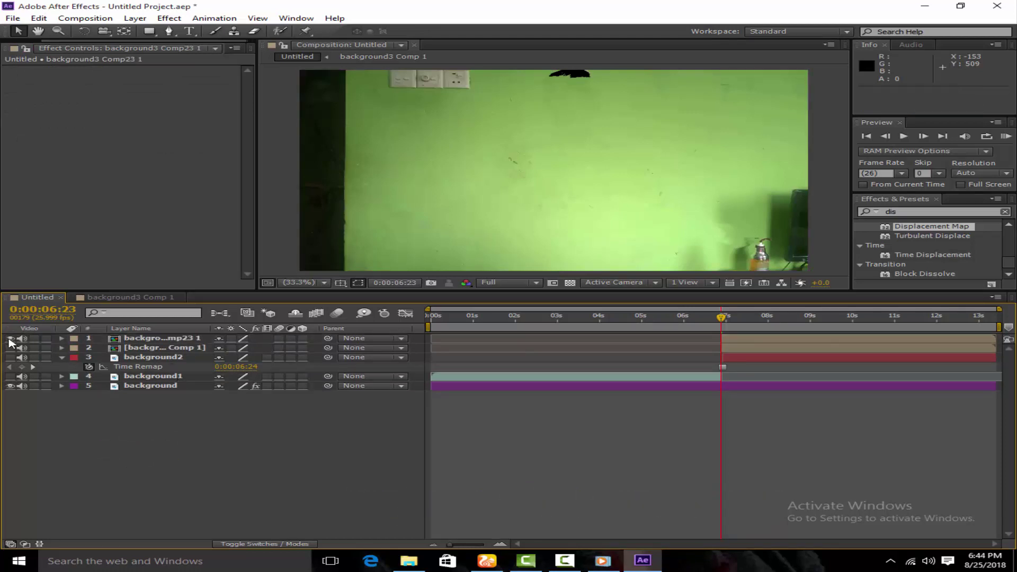
click(9, 338)
- Apply the Find Edges effect to the new top layer
click(886, 211)
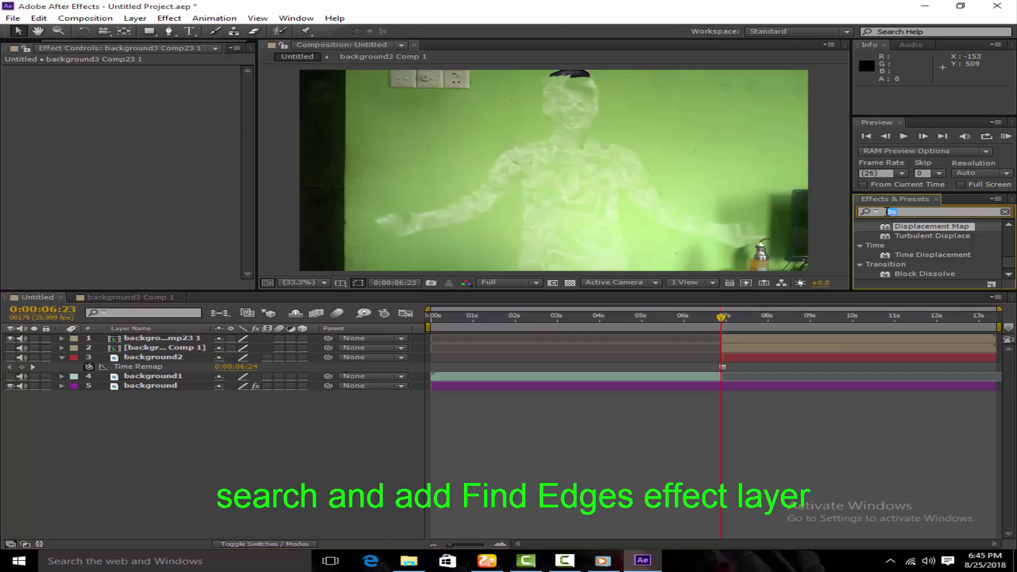
key(BackSpace)
text(find)
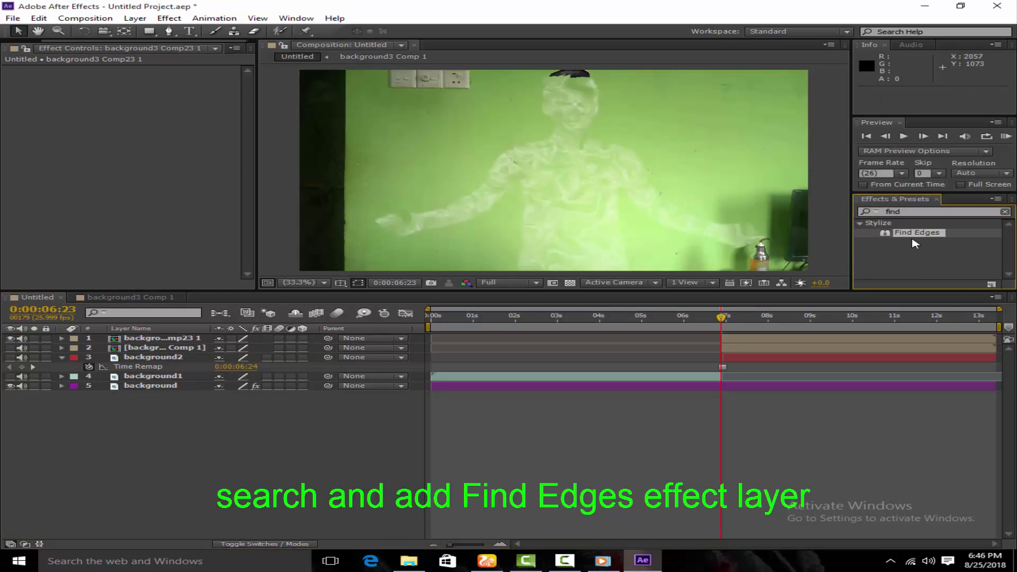
drag(915, 235, 160, 340)
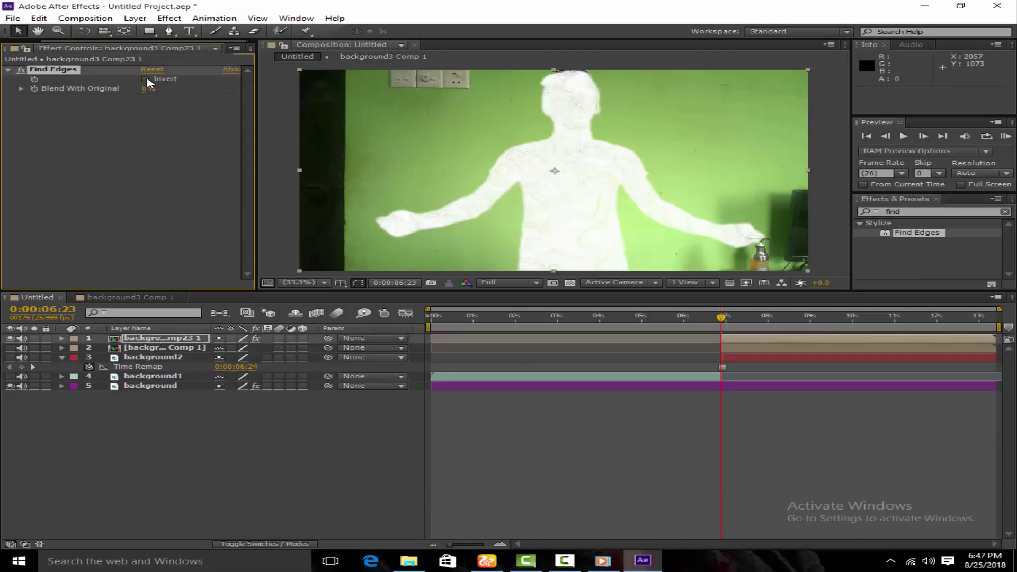
click(160, 113)
- Set the edge layer's blending mode to Screen
click(135, 18)
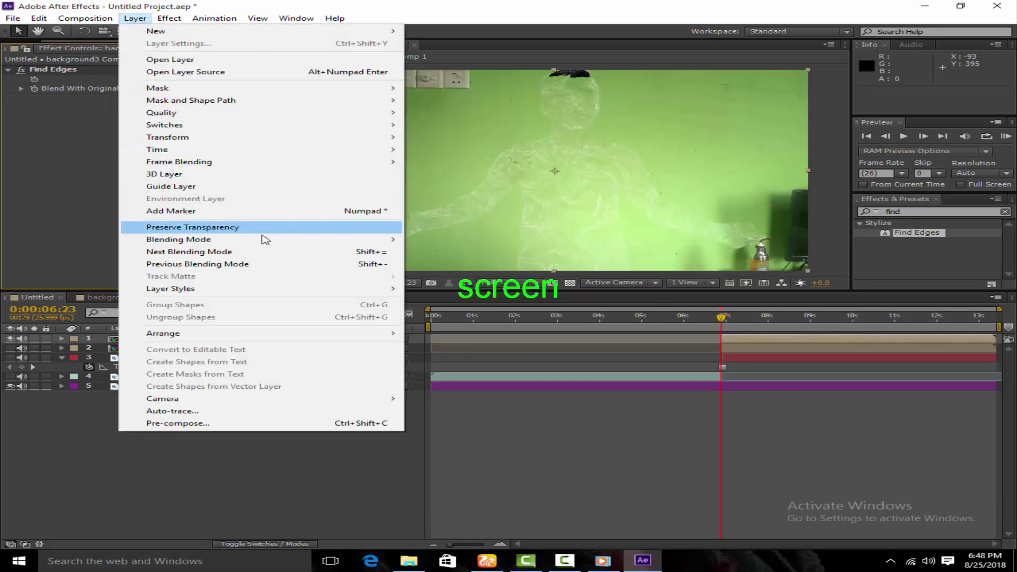
mouse_move(313, 246)
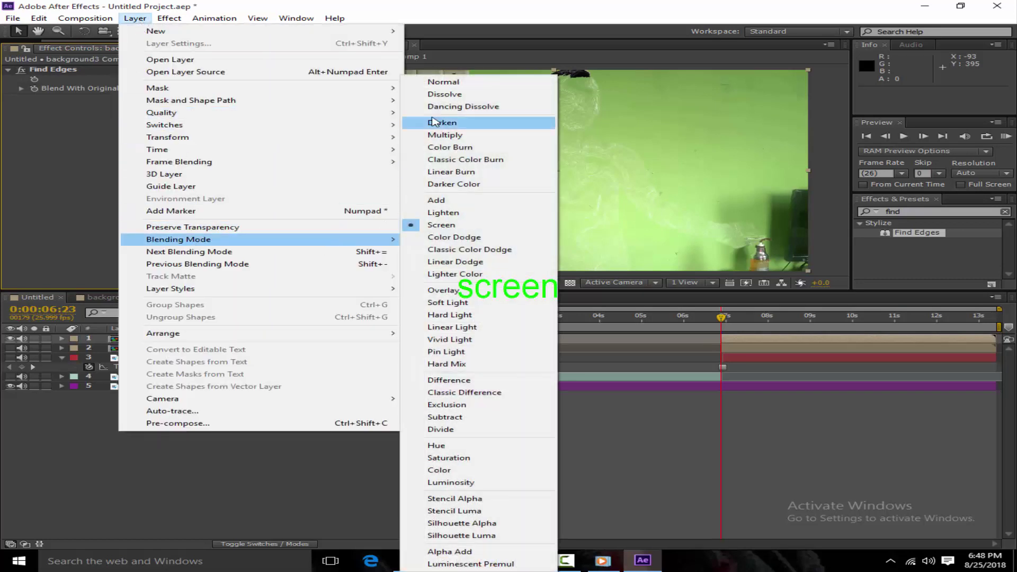
click(440, 82)
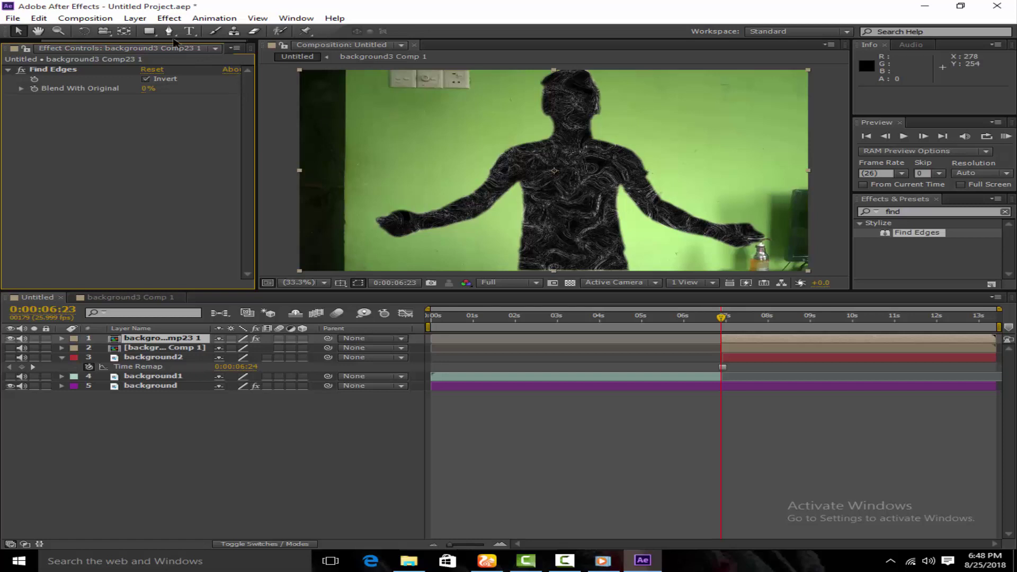
click(135, 18)
mouse_move(306, 244)
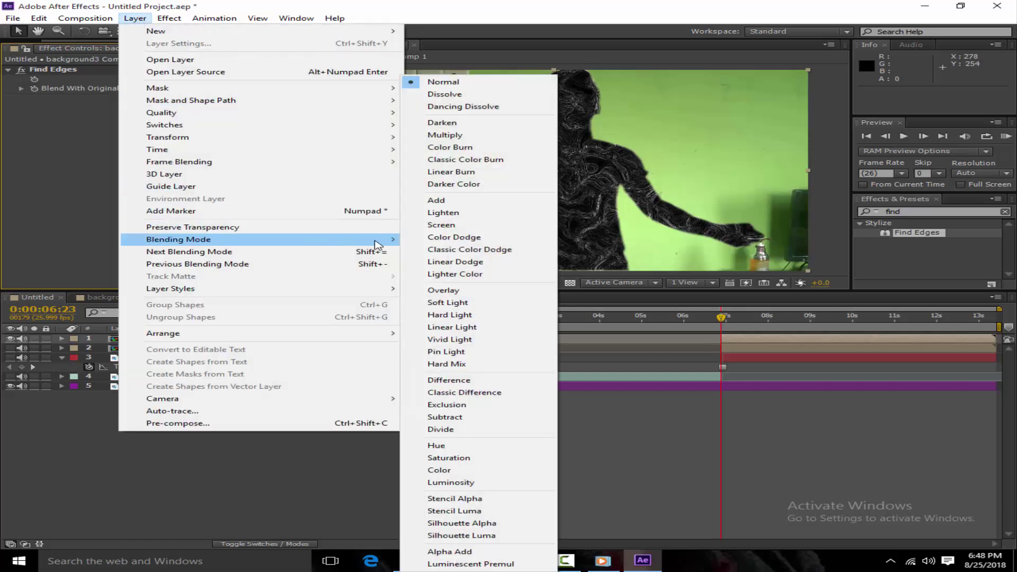
click(431, 223)
click(871, 212)
text(cc)
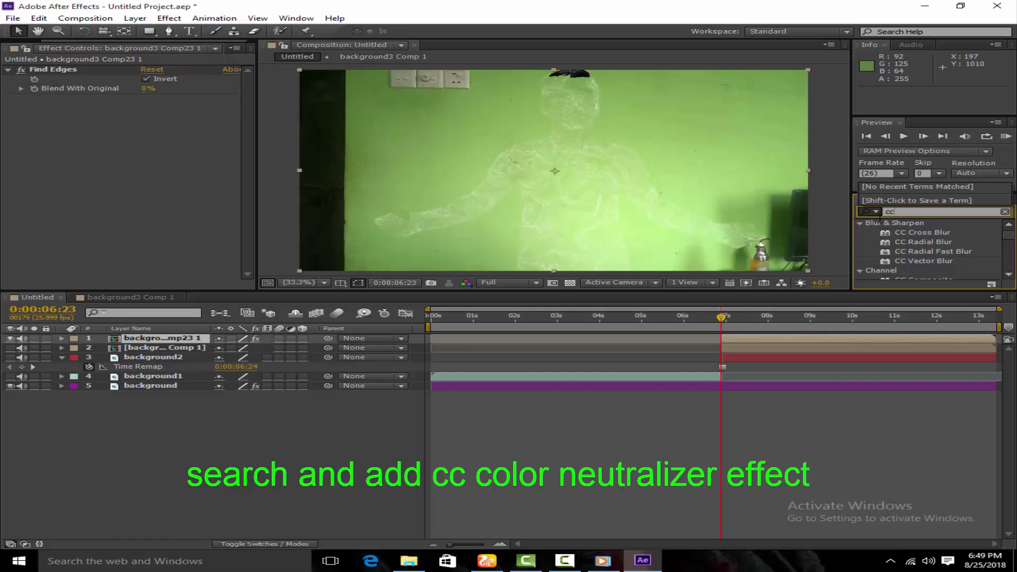
text( co)
- Add CC Color Neutralizer to background3 Comp23 1, setting the highlights unbalance colour to blue 3732FF
drag(924, 254, 161, 334)
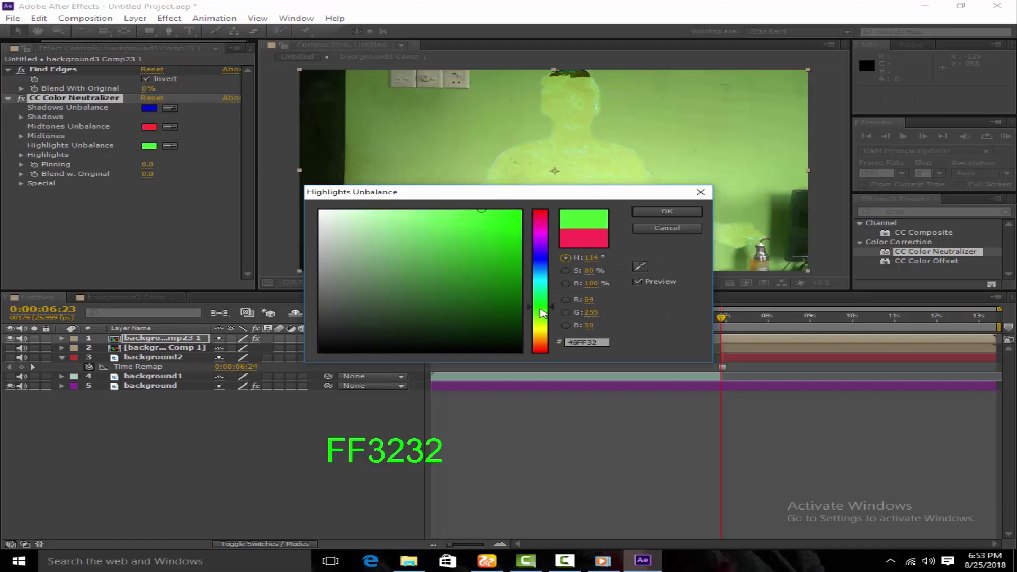
drag(543, 312, 545, 333)
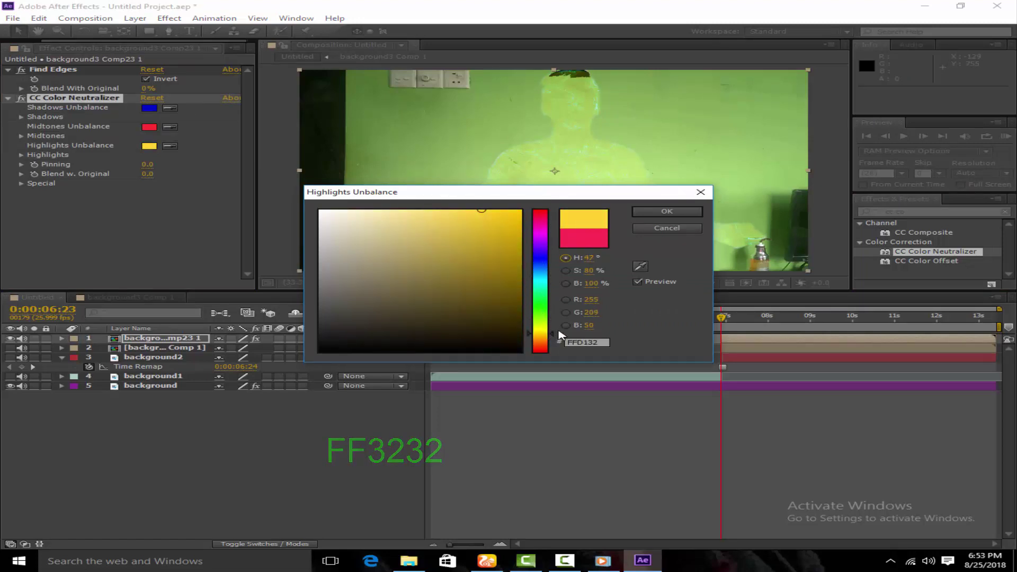
drag(553, 331, 542, 255)
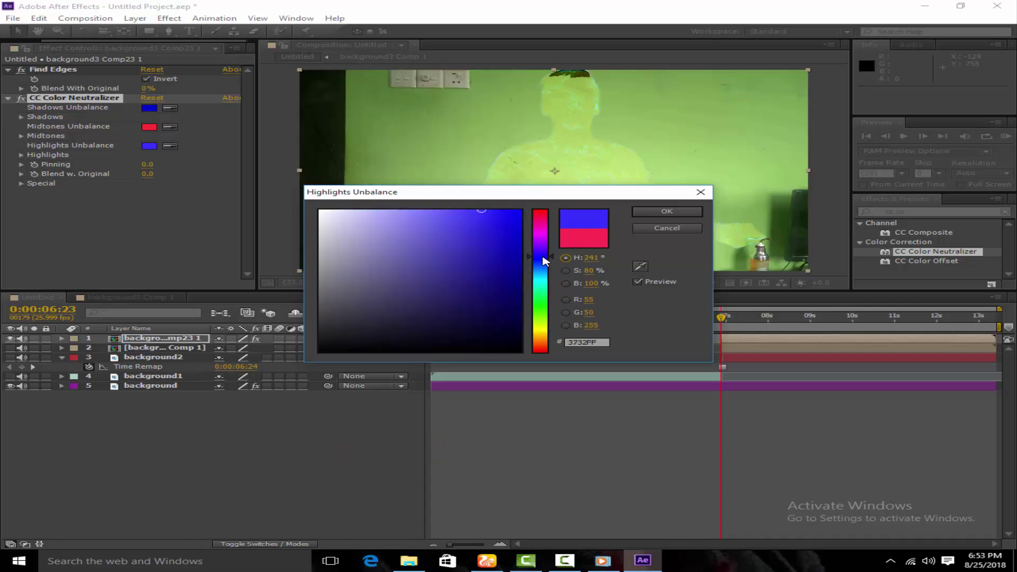
click(668, 215)
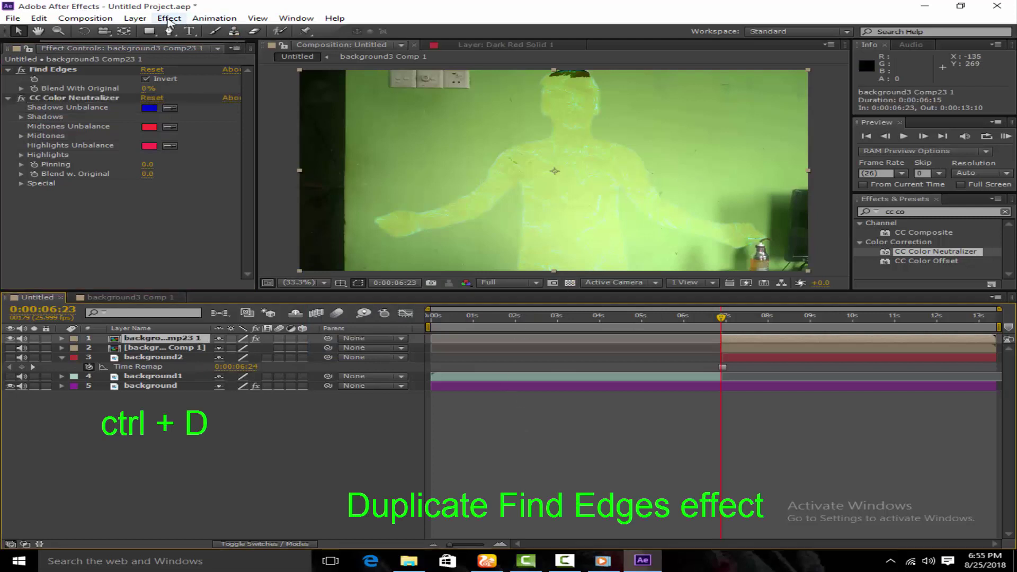
- Switch the Find Edges layer's blending mode to Soft Light
click(141, 20)
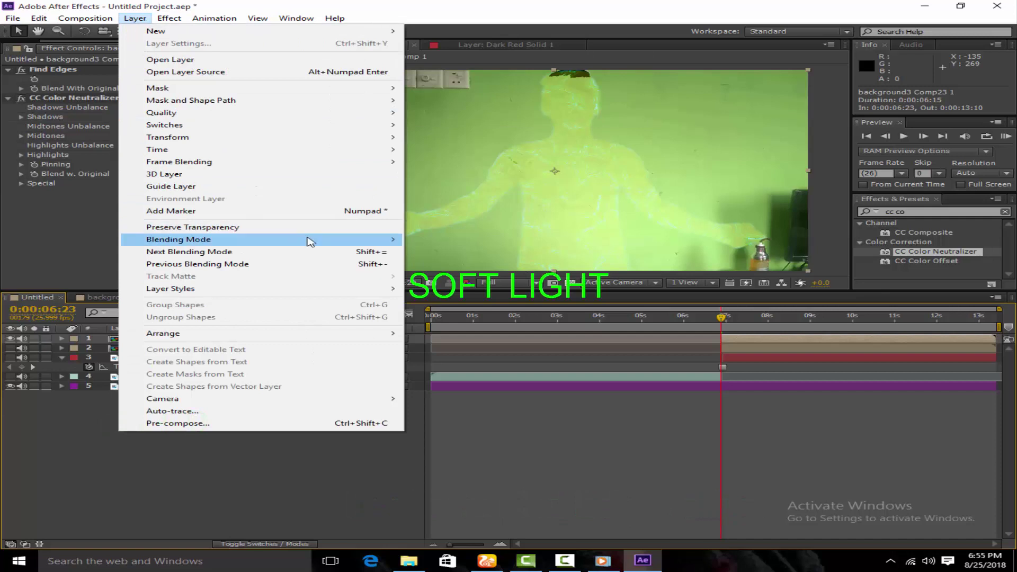
mouse_move(318, 245)
mouse_move(361, 241)
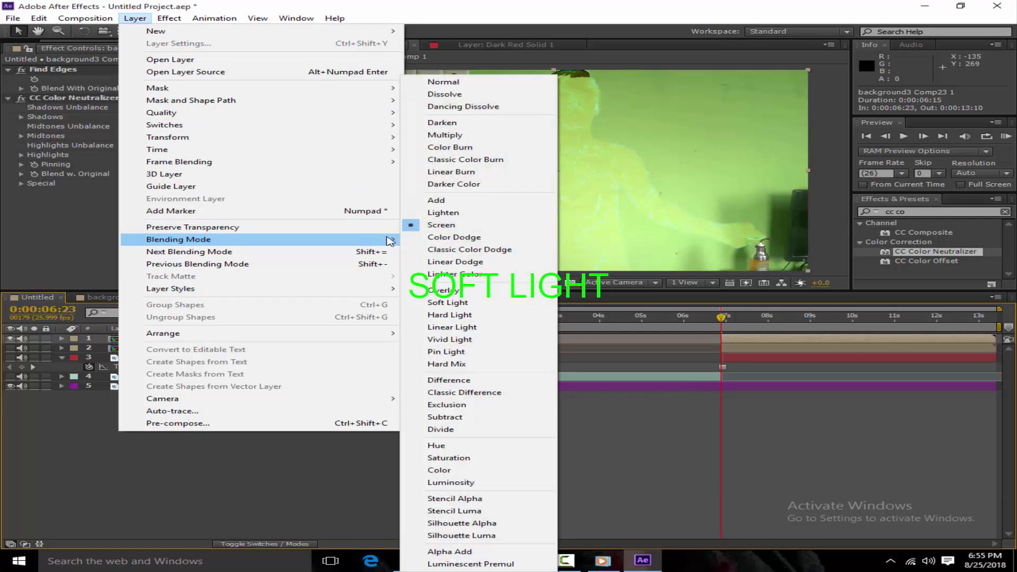
click(461, 303)
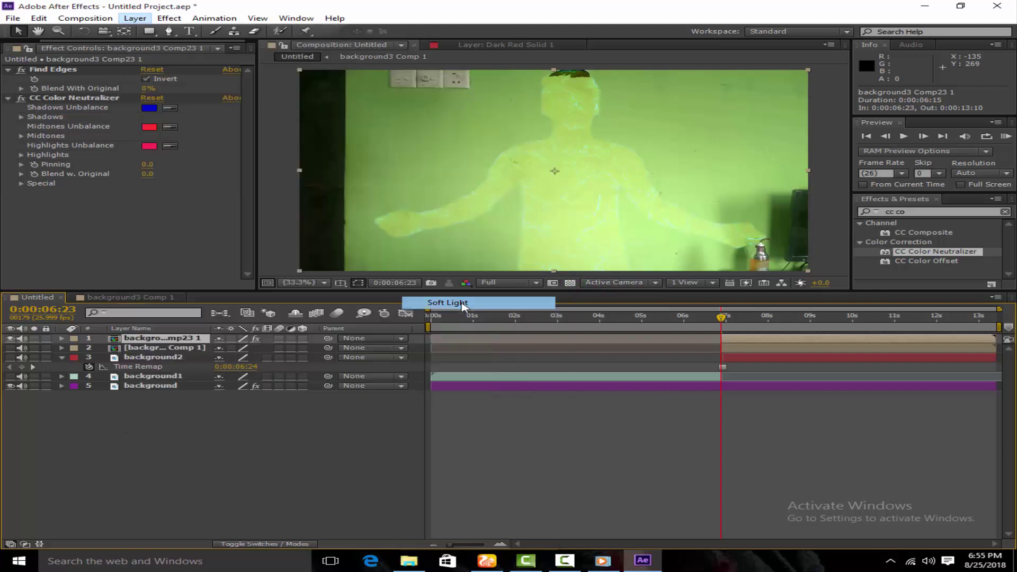
- Expand the edge layer's Transform properties and edit its Opacity to 60%
click(62, 338)
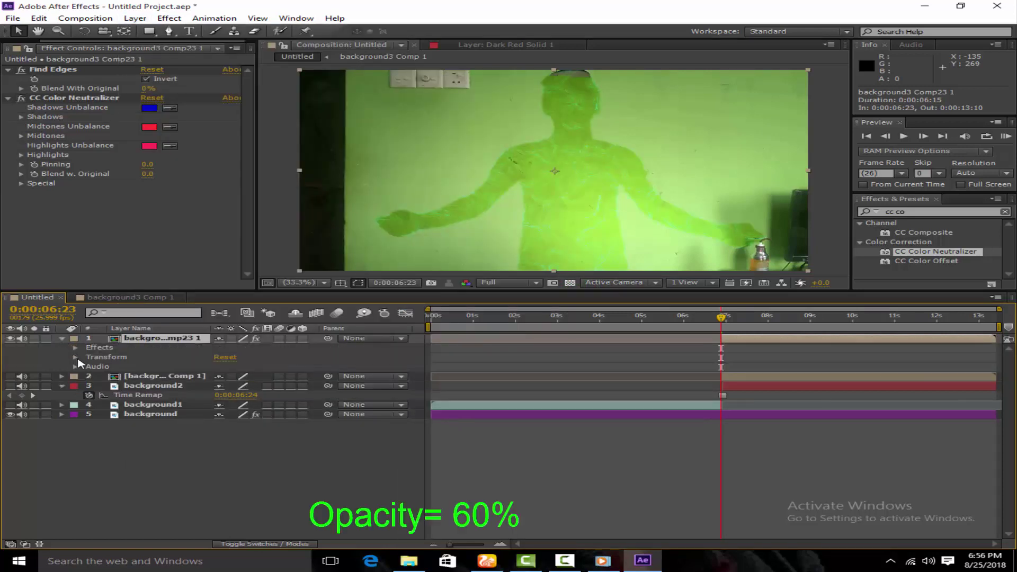
click(76, 358)
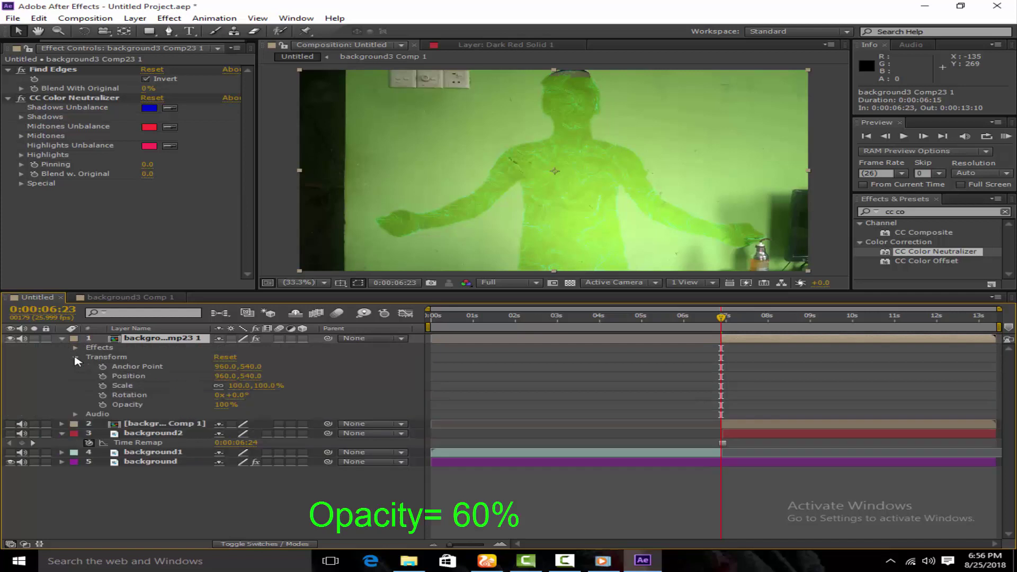
click(225, 405)
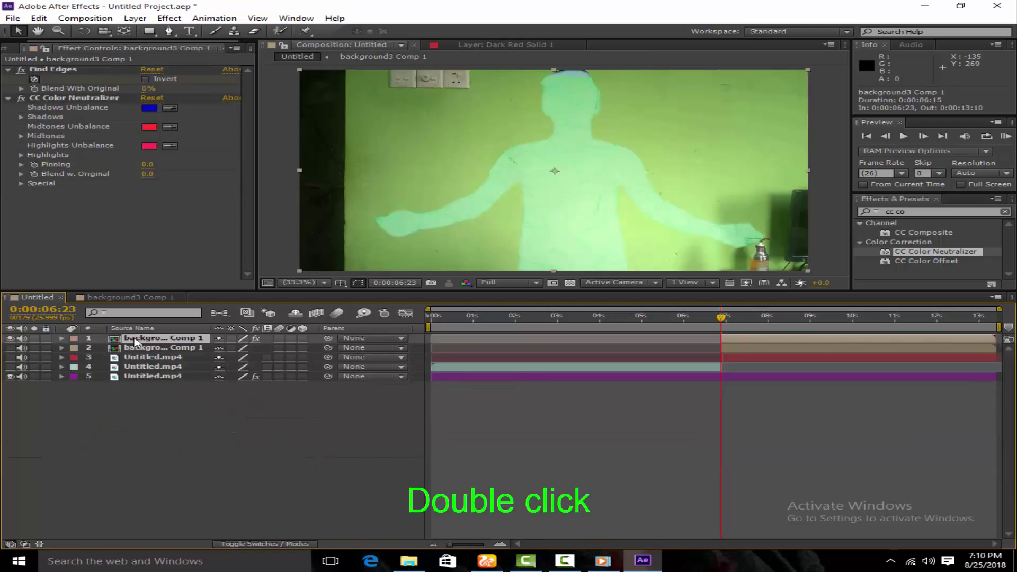
- Paste the Dark Red Solid fractal noise layer and give its Mask 1 a 50-pixel feather
key(ctrl+v)
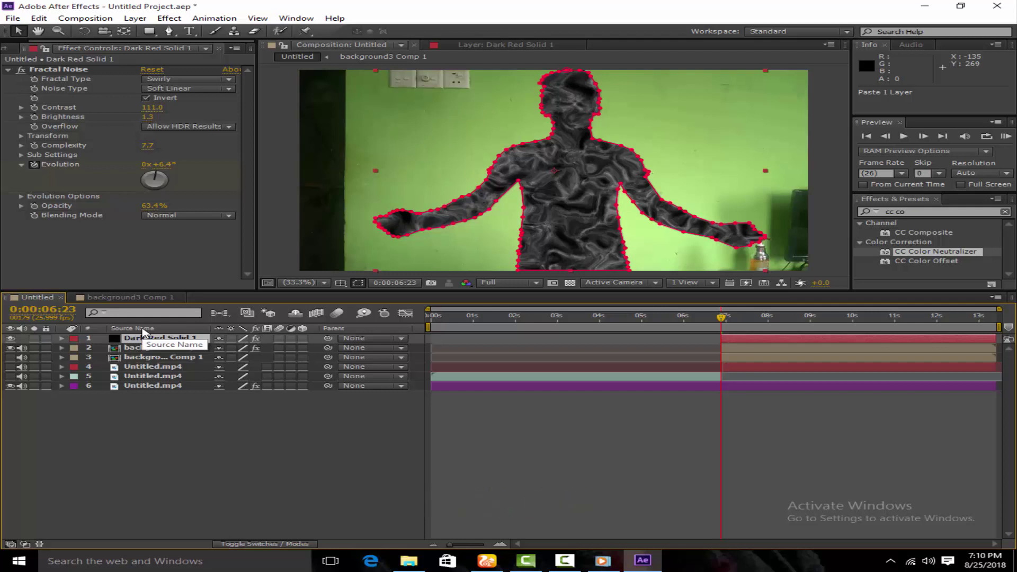
click(127, 418)
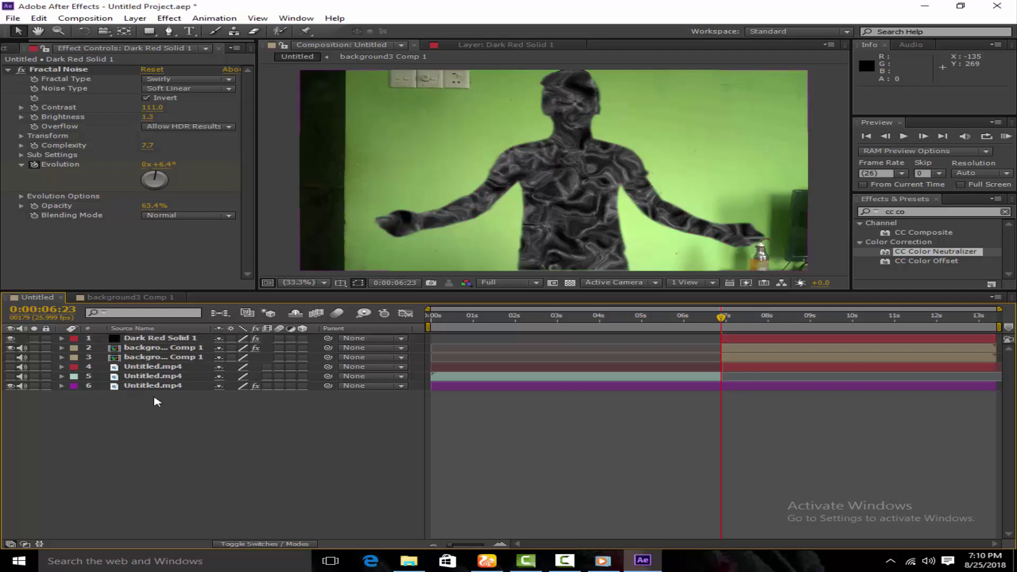
click(62, 339)
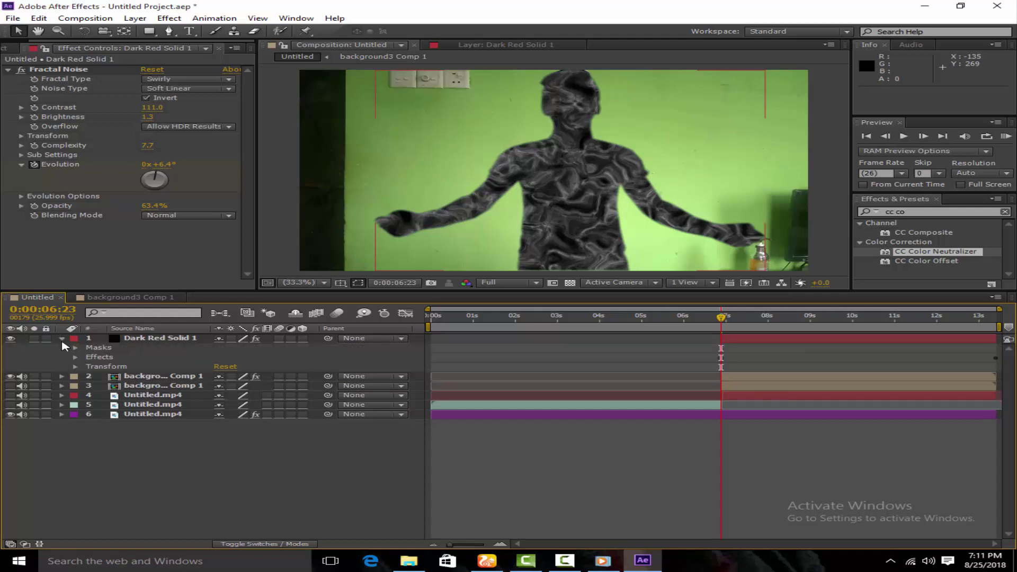
click(75, 348)
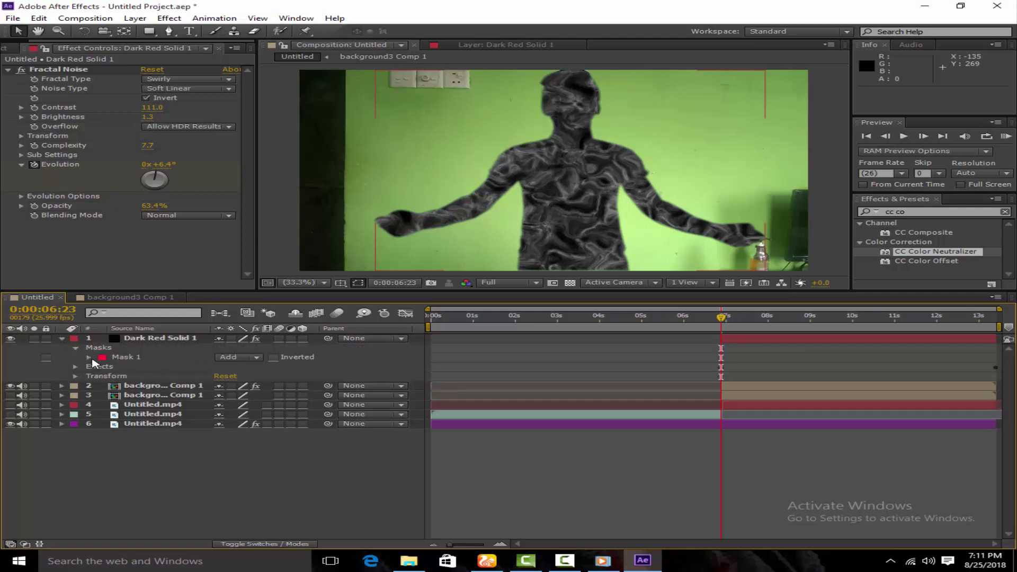
click(89, 357)
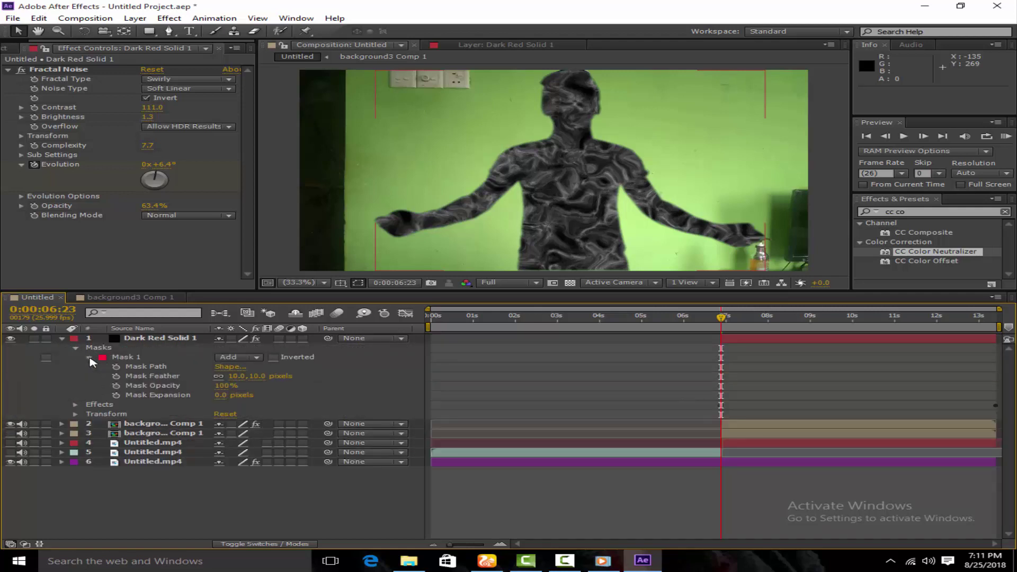
click(257, 376)
text(0)
key(Return)
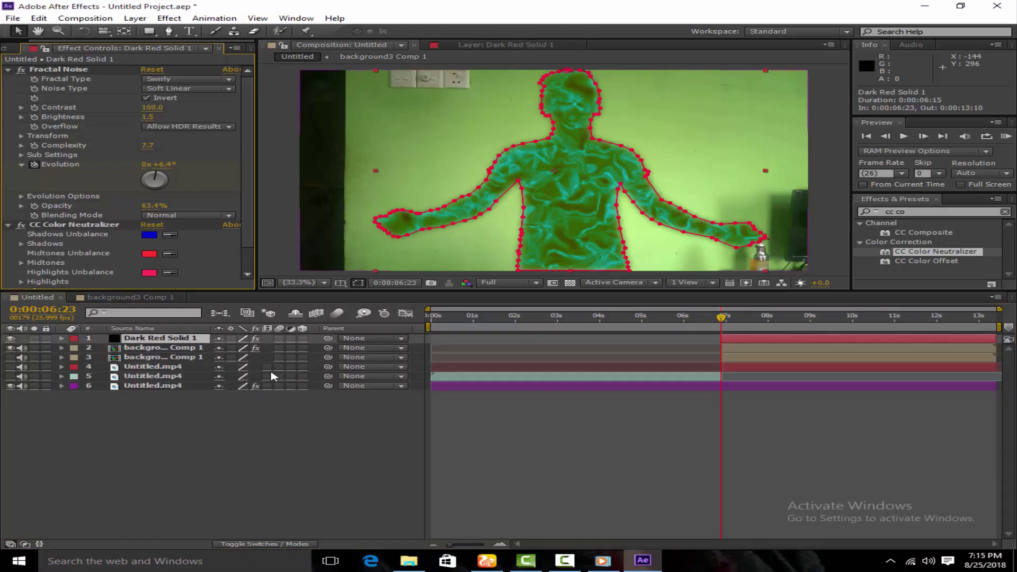
- Move the Untitled.mp4 layer to the top of the stack and turn its visibility on
click(152, 366)
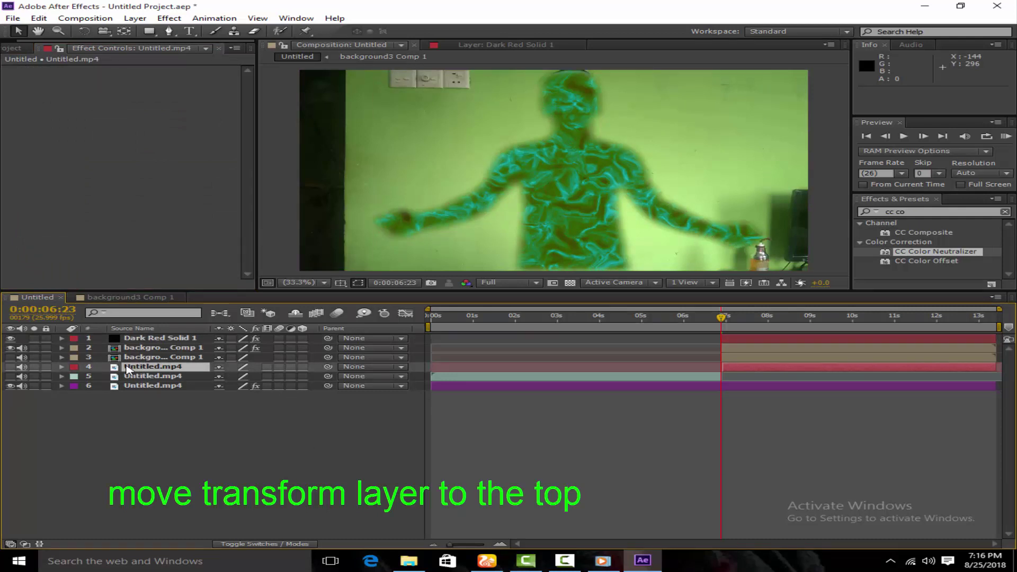
drag(129, 369, 135, 335)
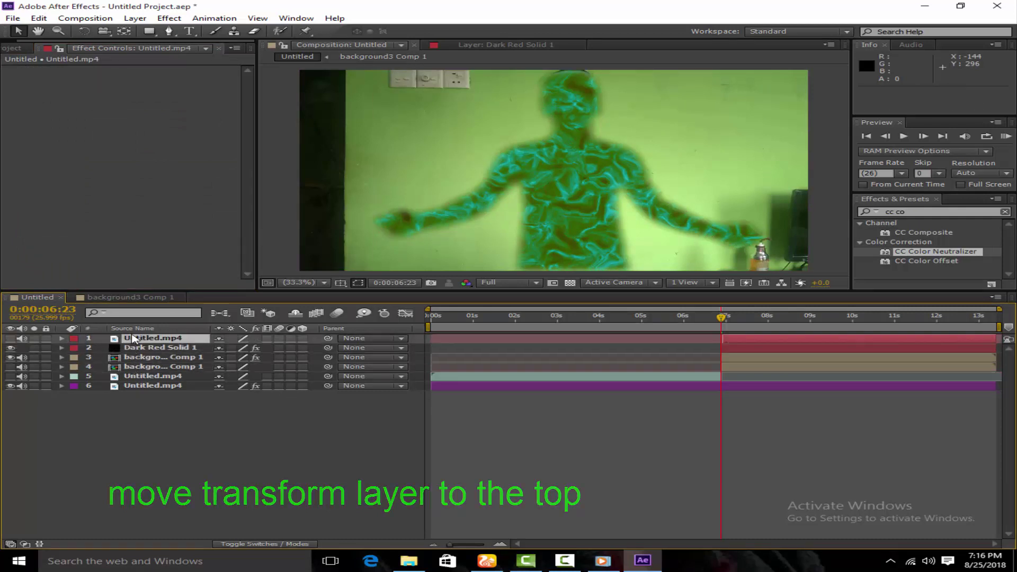
click(10, 339)
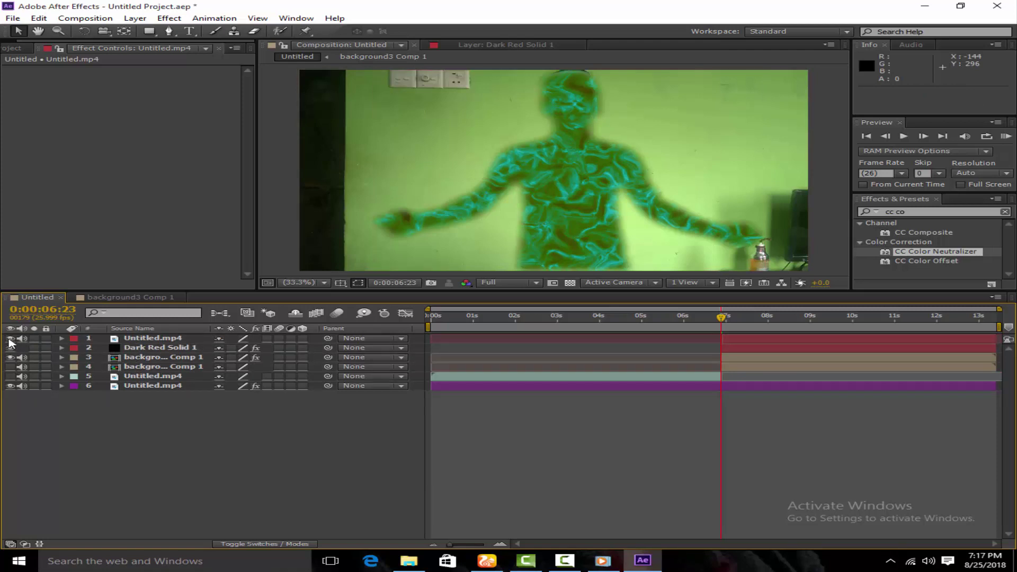
click(62, 338)
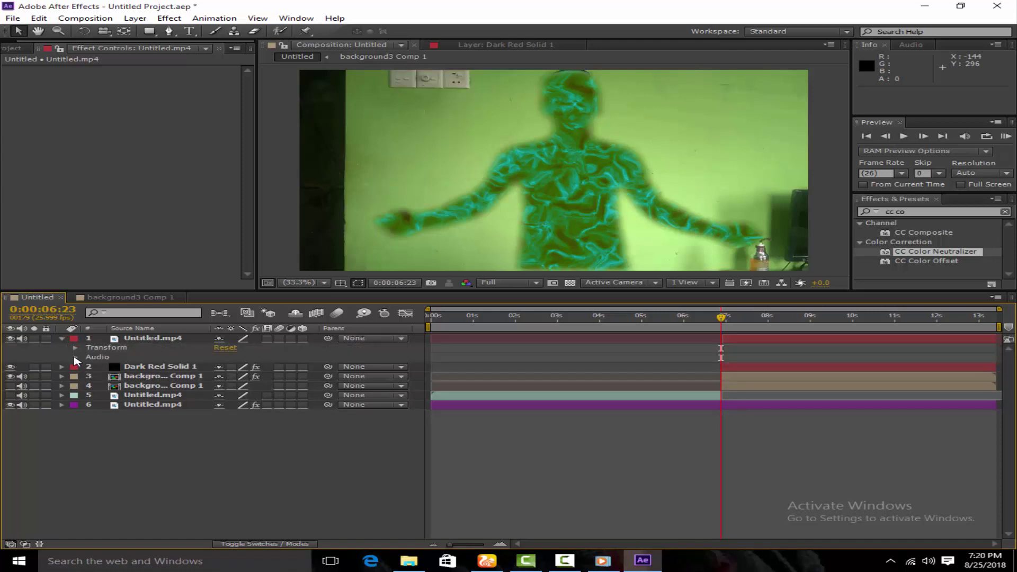
click(75, 357)
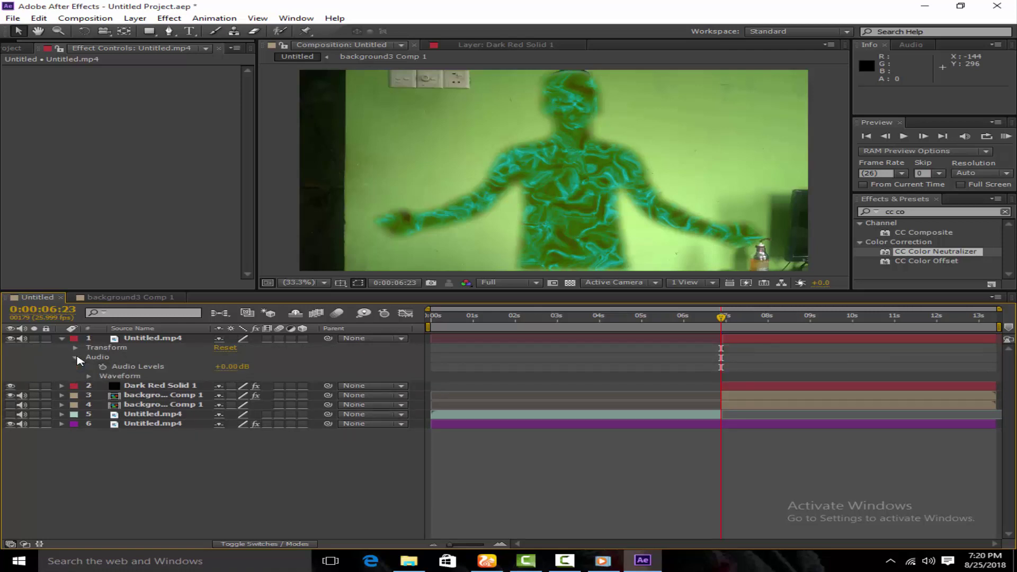
click(76, 358)
- Keyframe the top video's opacity at 100%, then 1% at 0:00:08:23
click(75, 349)
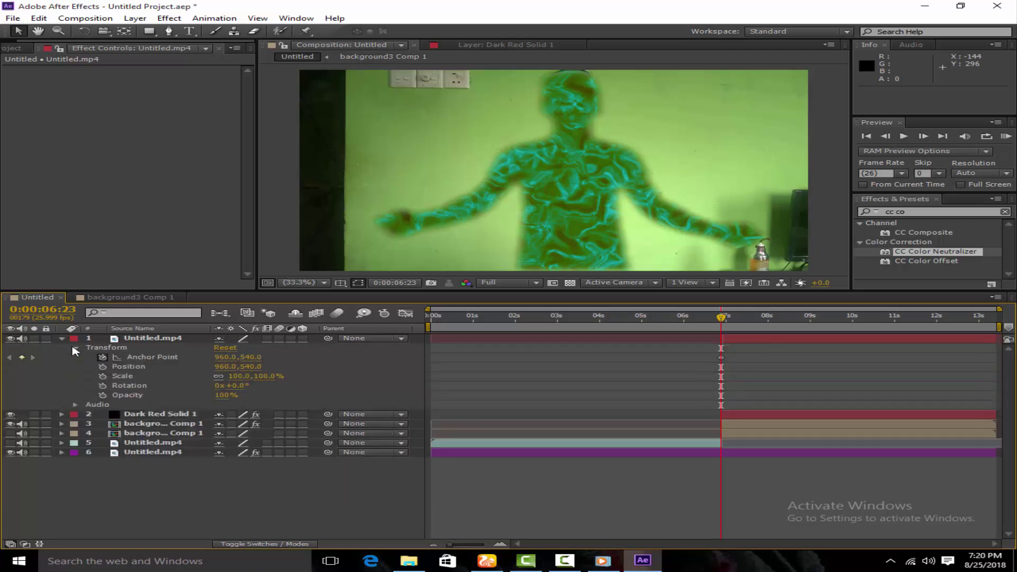
click(227, 395)
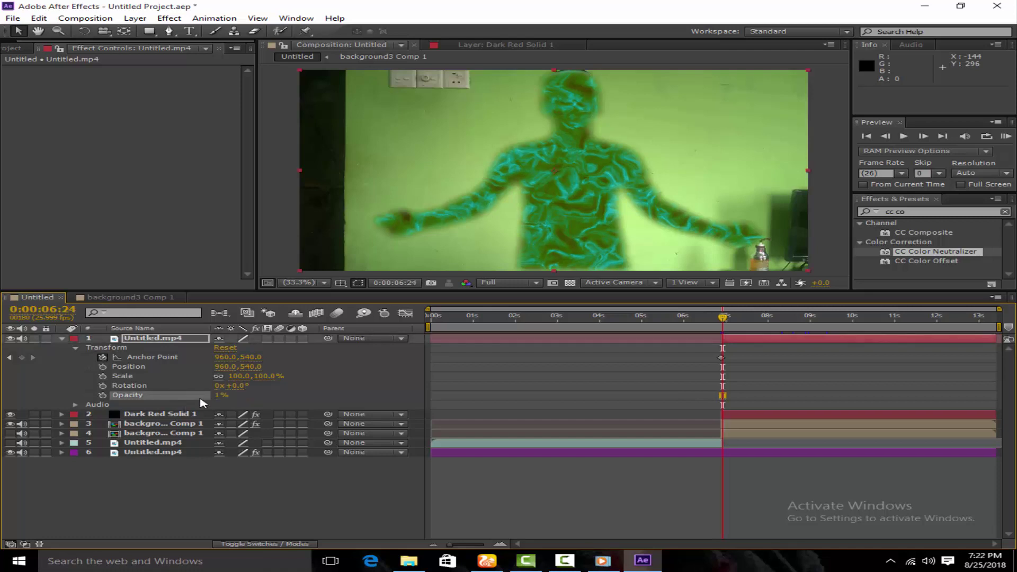
text(100)
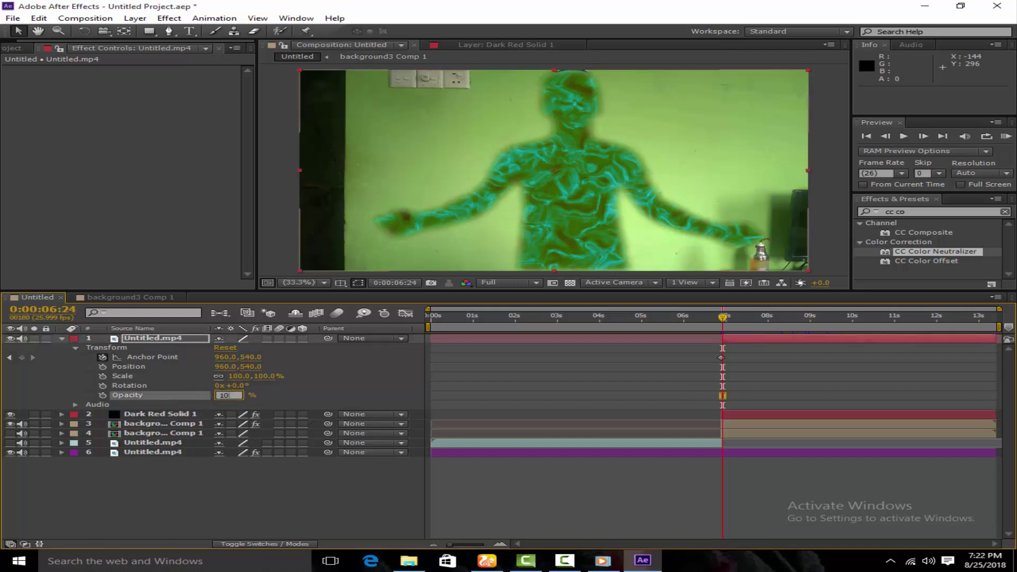
click(103, 395)
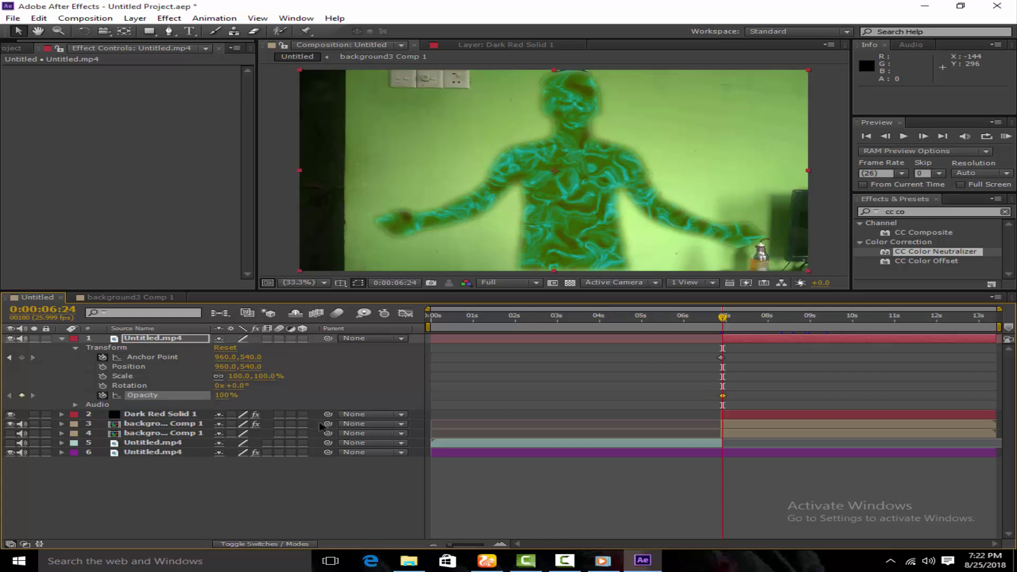
click(732, 317)
drag(747, 321, 808, 324)
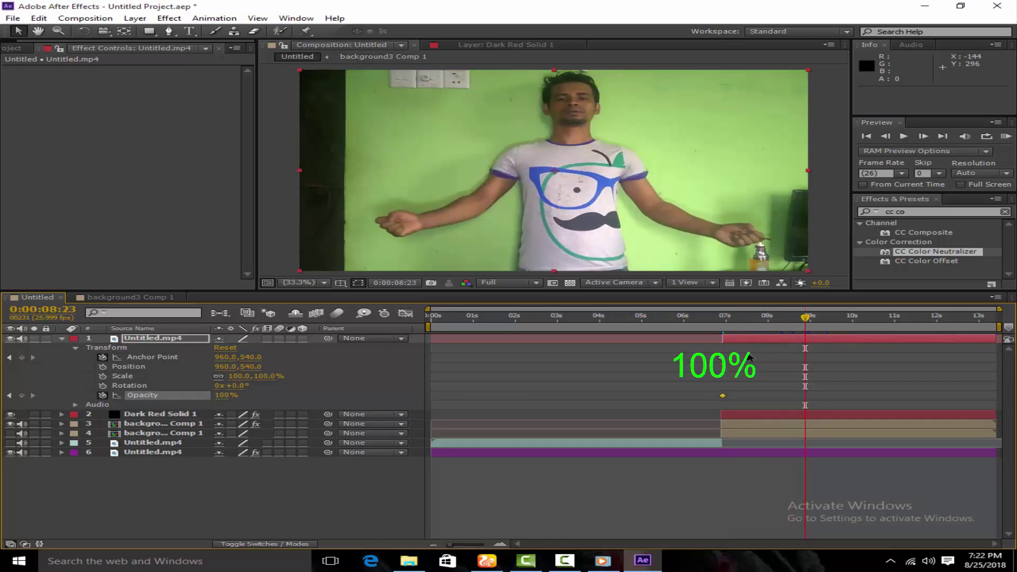
click(225, 396)
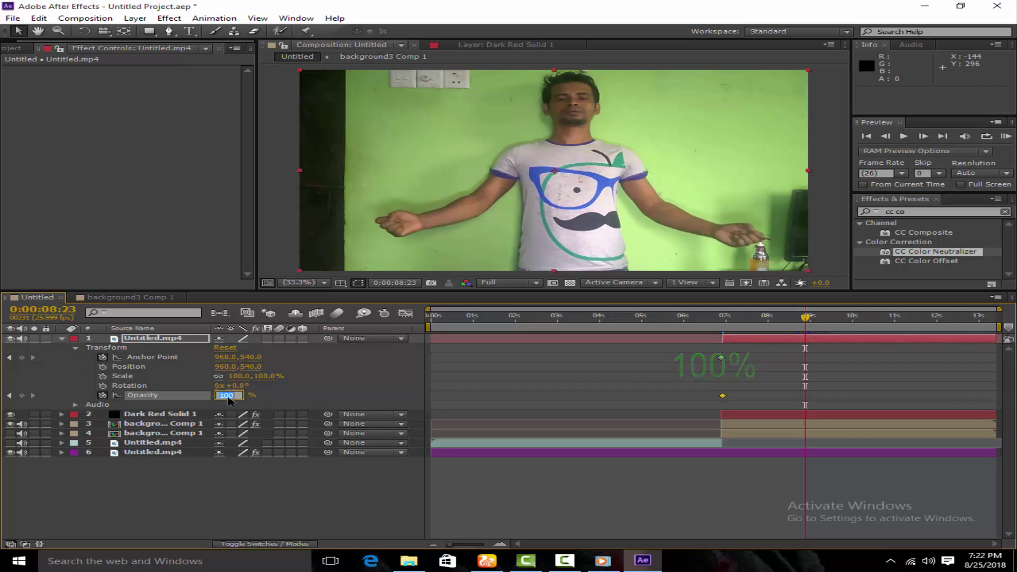
text(1)
key(Return)
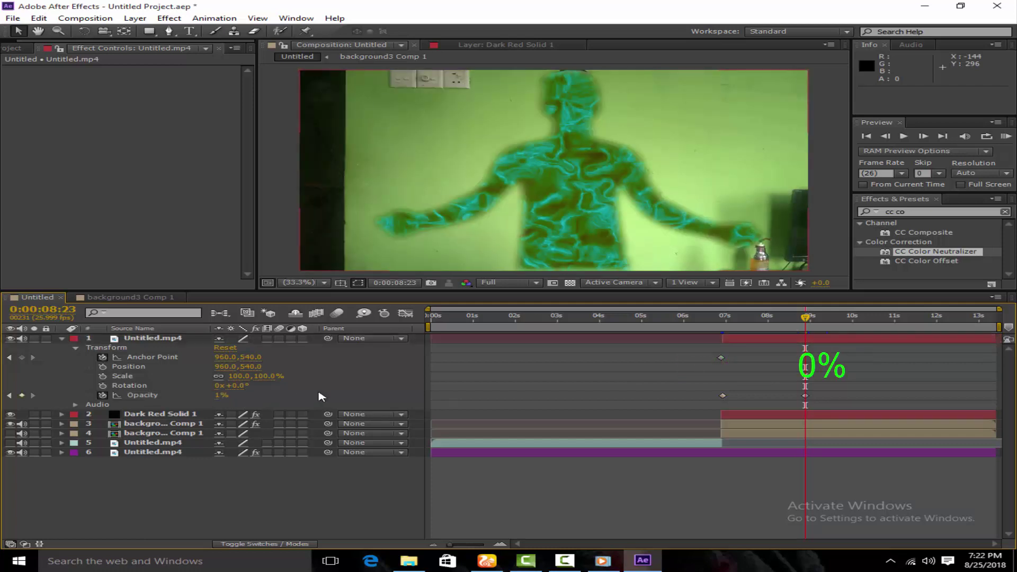
- Move the 1% opacity keyframe to about 10 seconds and preview the fade at 0:00:08:20
drag(806, 321, 777, 322)
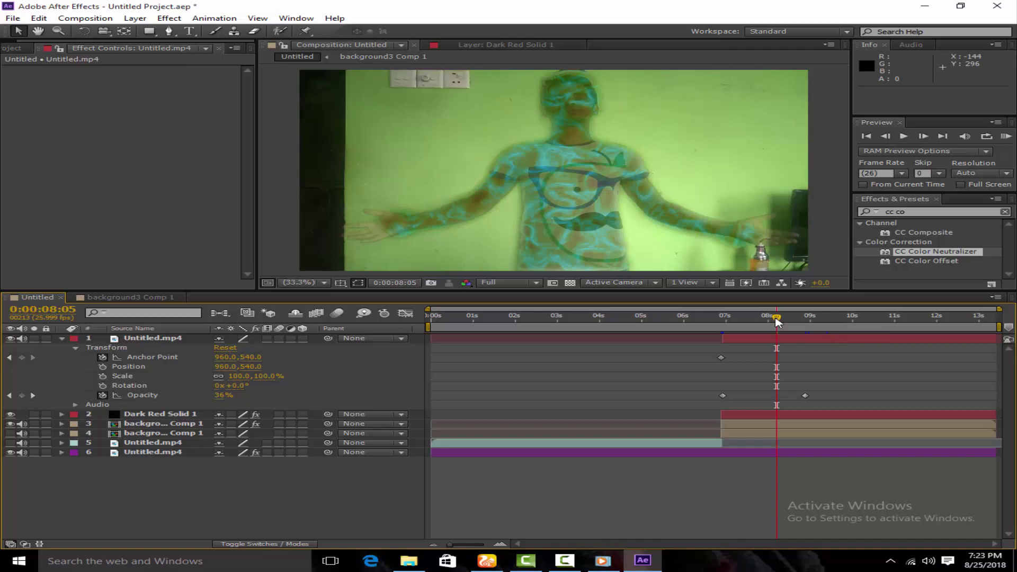
drag(777, 320, 756, 327)
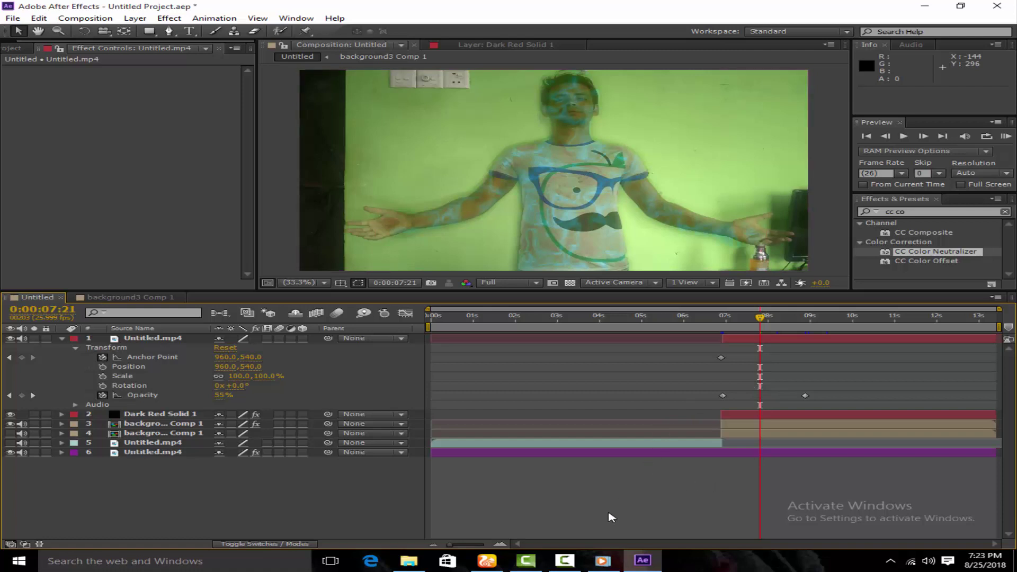
click(820, 395)
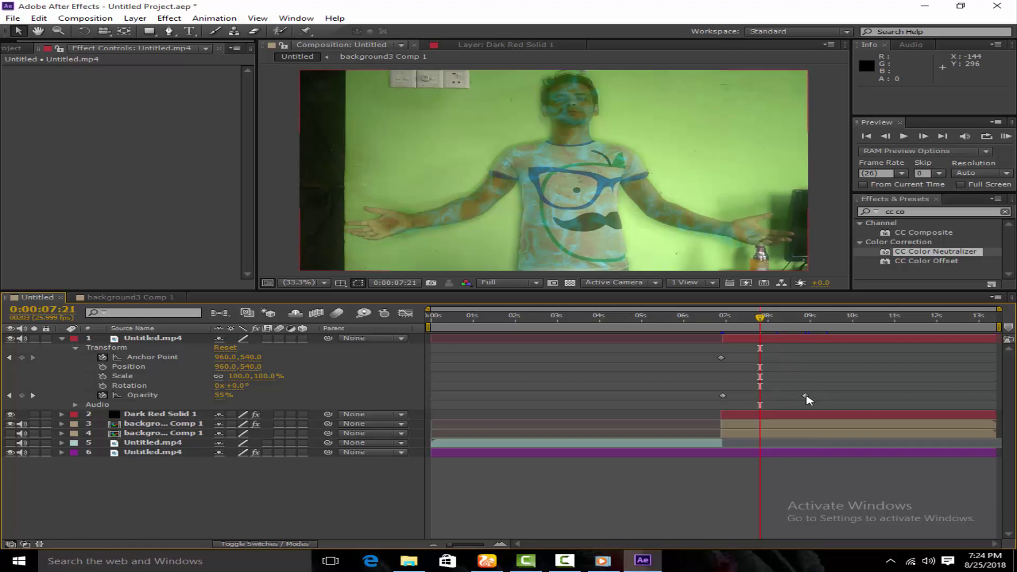
drag(805, 395, 874, 395)
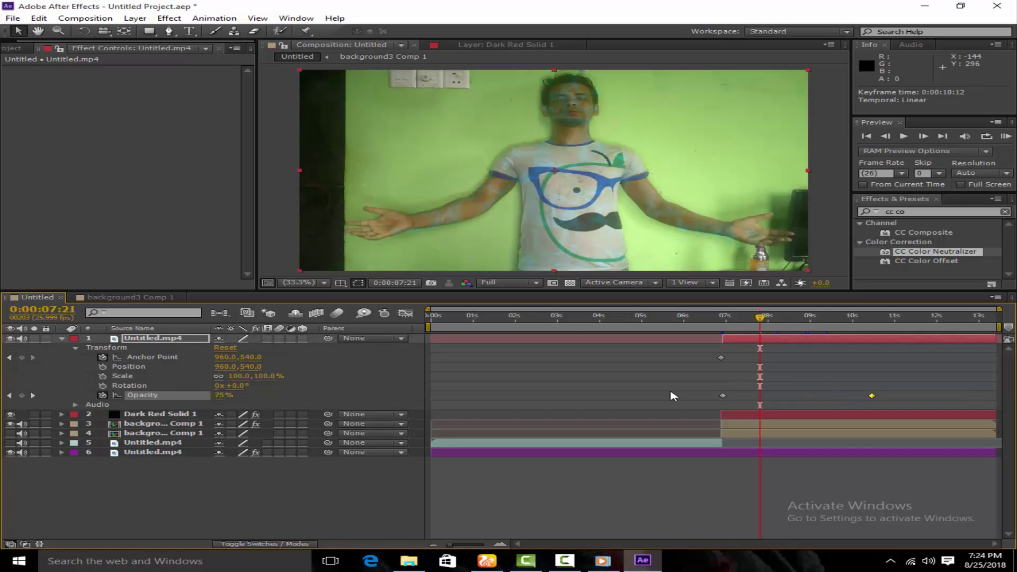
drag(764, 322, 805, 322)
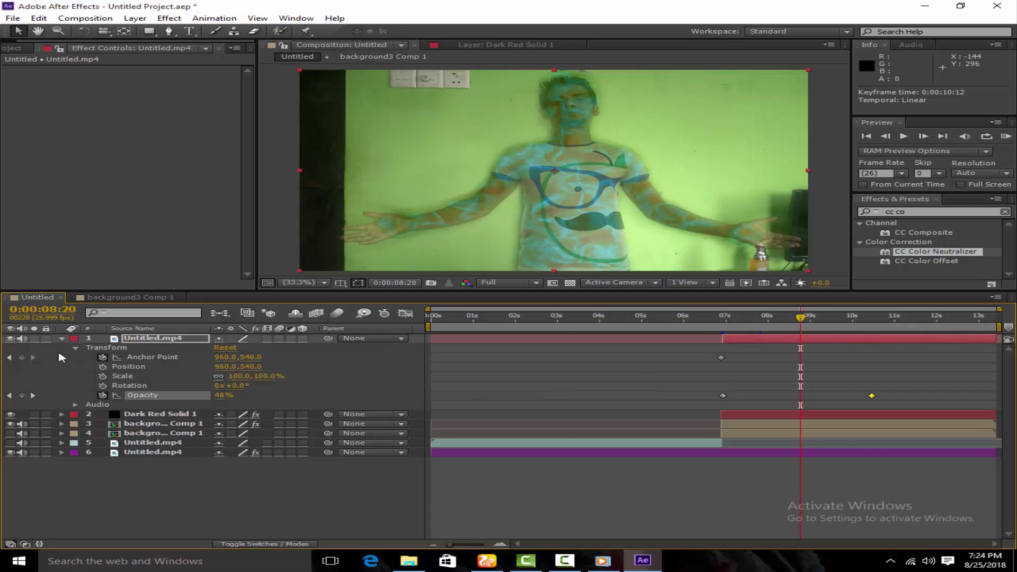
click(61, 339)
drag(139, 404, 128, 336)
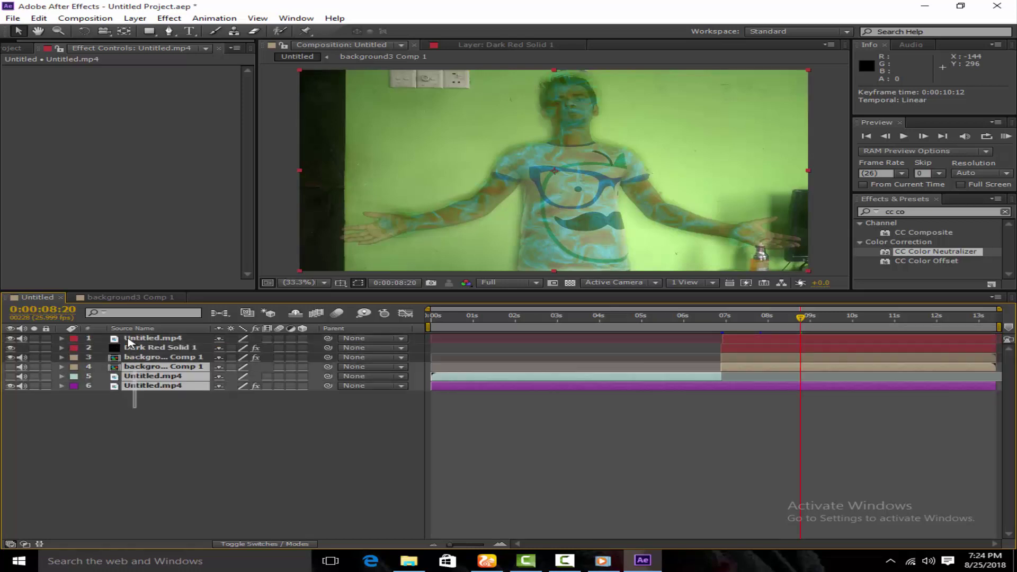